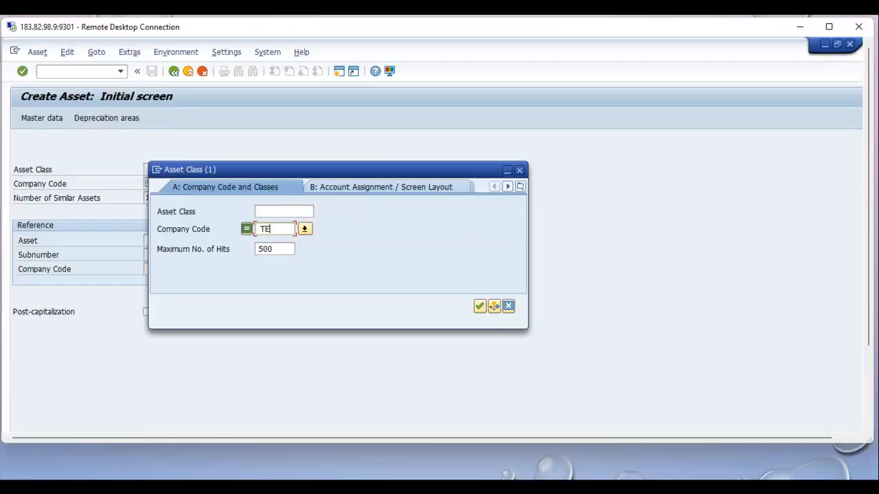
- Search the asset classes of company code TRE1 and choose ZTR0002 Machinery & Equipment for the new asset
key(BackSpace)
key(BackSpace)
text(R)
key(BackSpace)
text(TE)
key(BackSpace)
key(BackSpace)
text(TRD1)
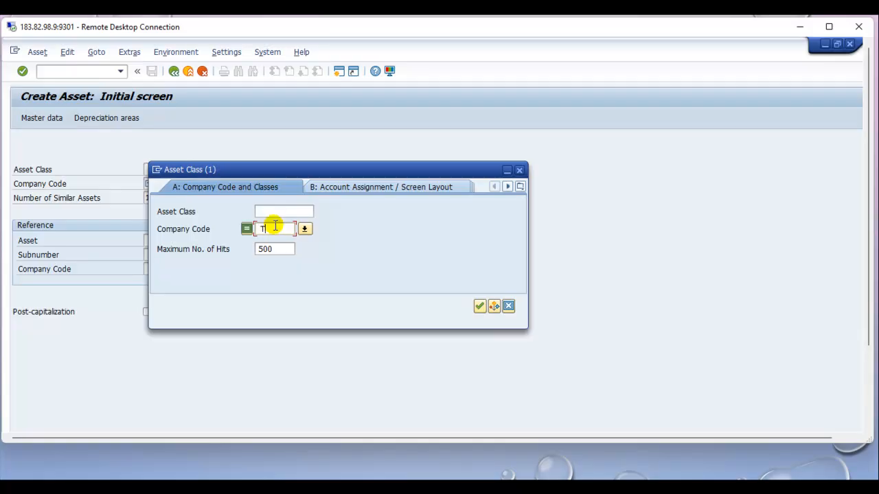
key(Return)
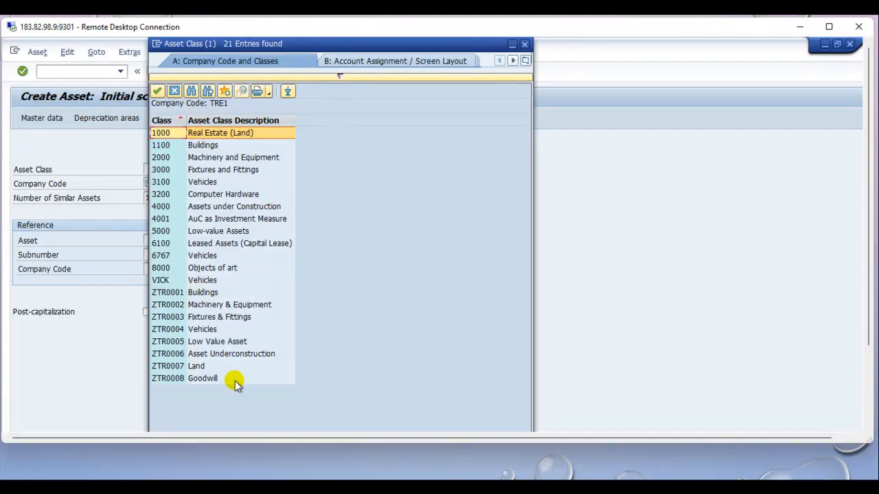
double_click(191, 309)
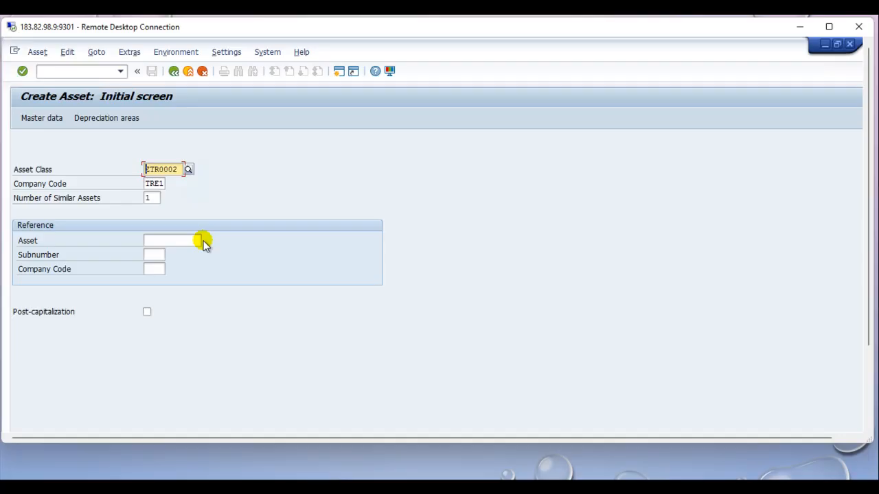
- Open the new asset's master data and enter the description Fork Lifter and the asset main number text 10
key(Return)
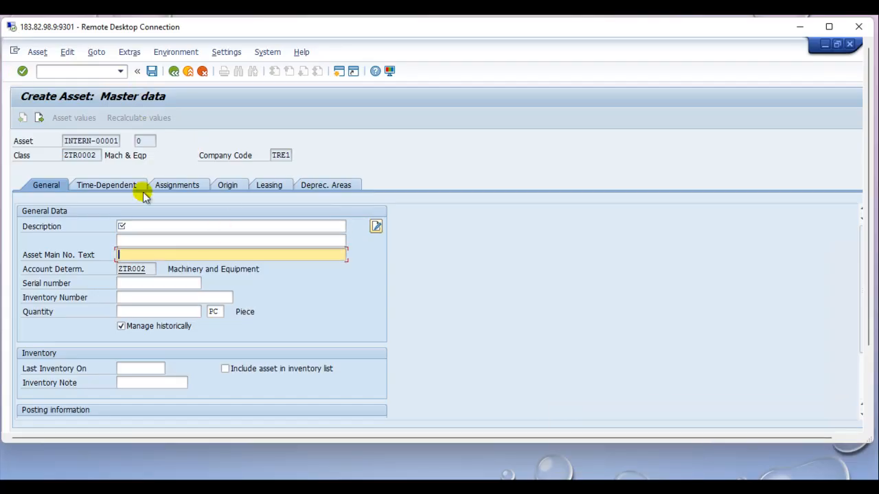
click(156, 227)
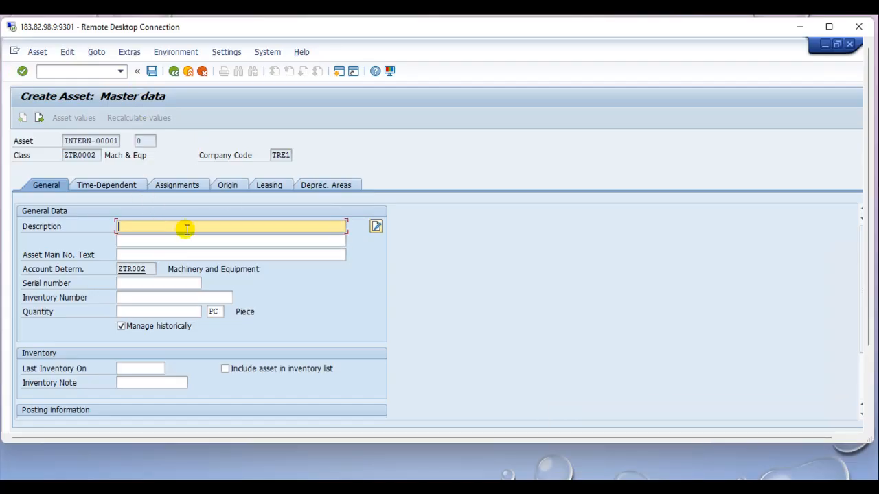
text(Fork Lifter)
key(Tab)
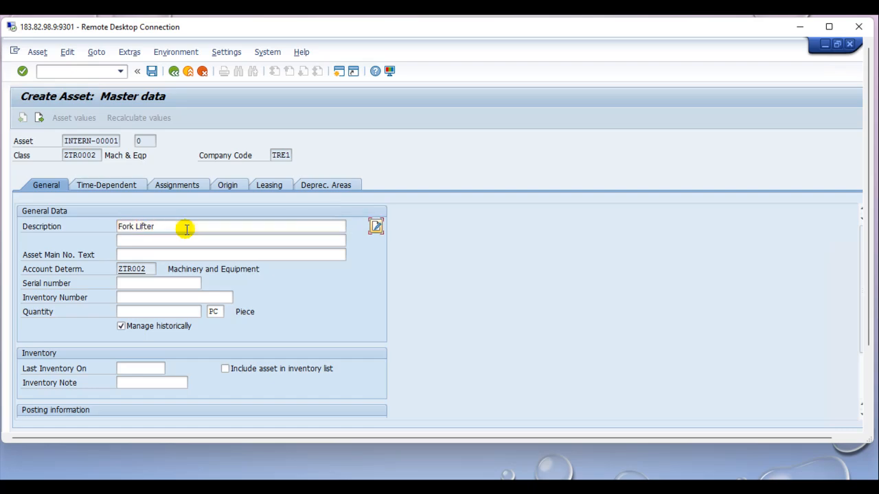
key(Tab)
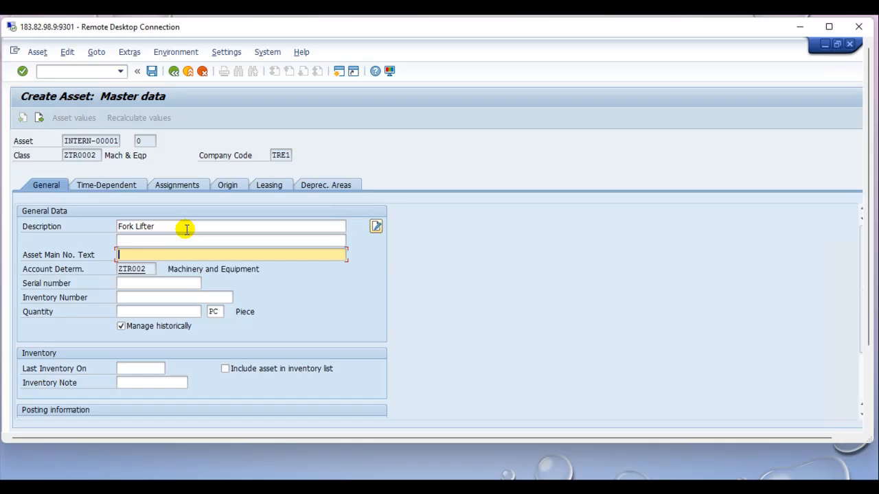
text(10)
key(Tab)
key(Tab)
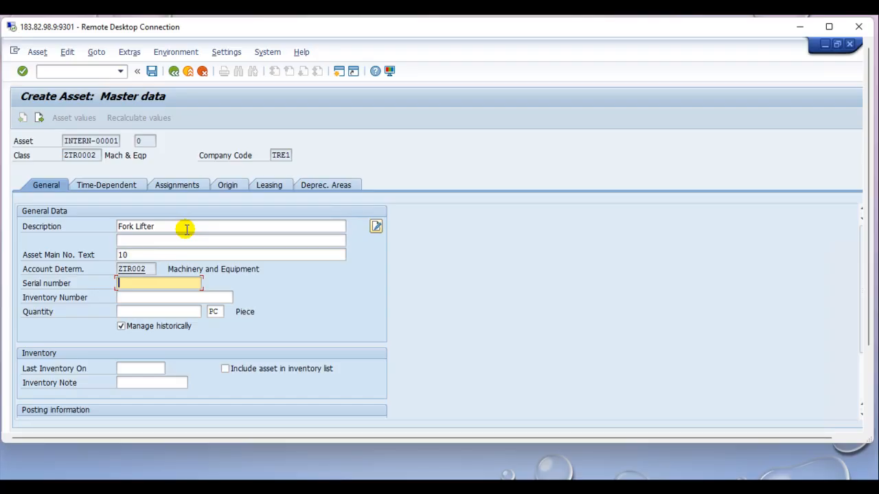
key(Tab)
key(Tab)
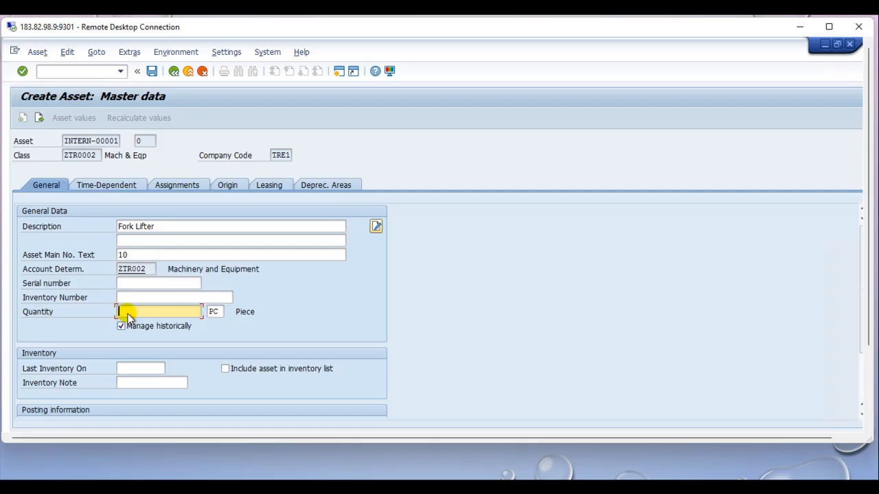
- Examine the asset's inventory and posting information and the fields available in its time-dependent data
click(113, 187)
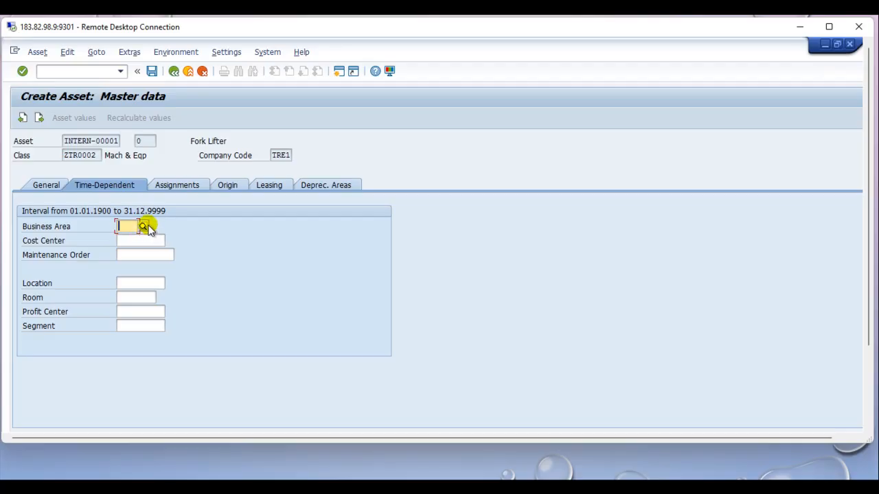
click(56, 185)
scroll(275, 294, down, 3)
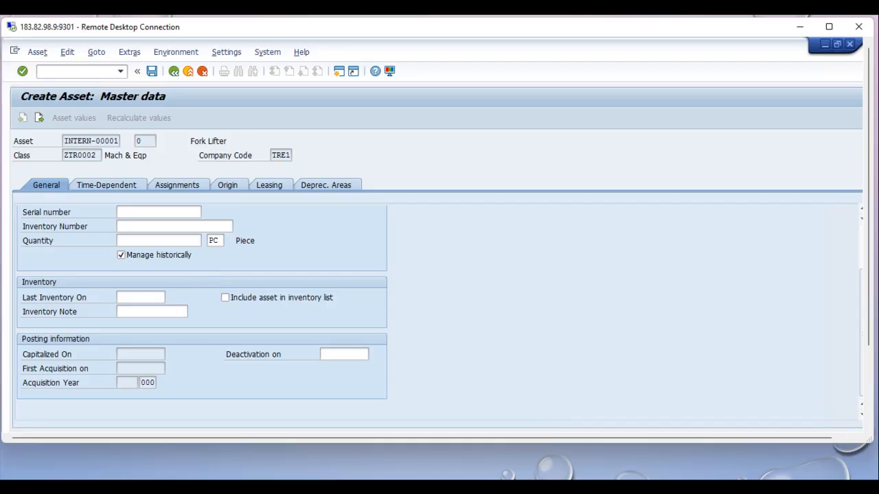
click(106, 187)
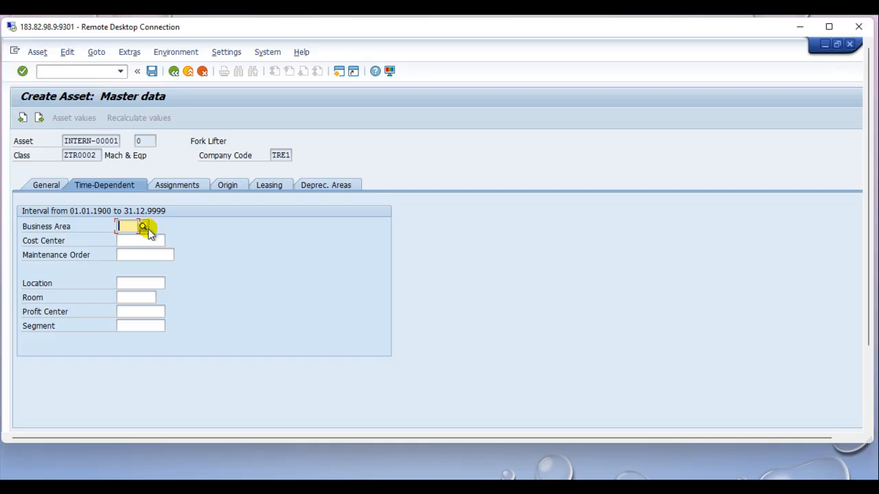
click(117, 326)
click(118, 311)
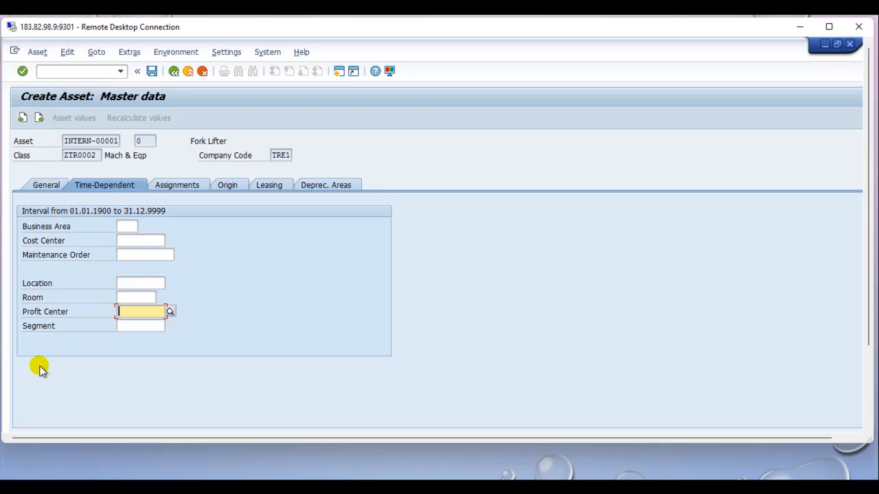
click(132, 227)
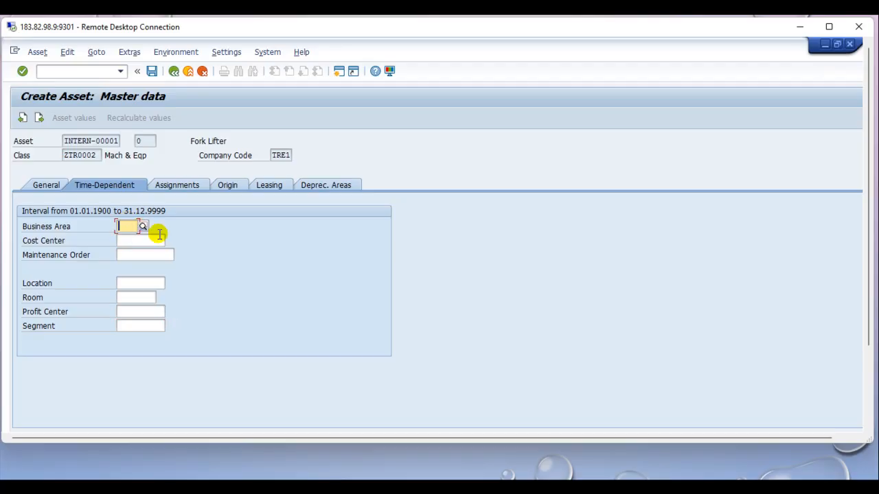
- Search the cost centers of controlling area ZTRS, assign 1TRE1AME01 Machinery & Equip to the asset and confirm the entry
key(Tab)
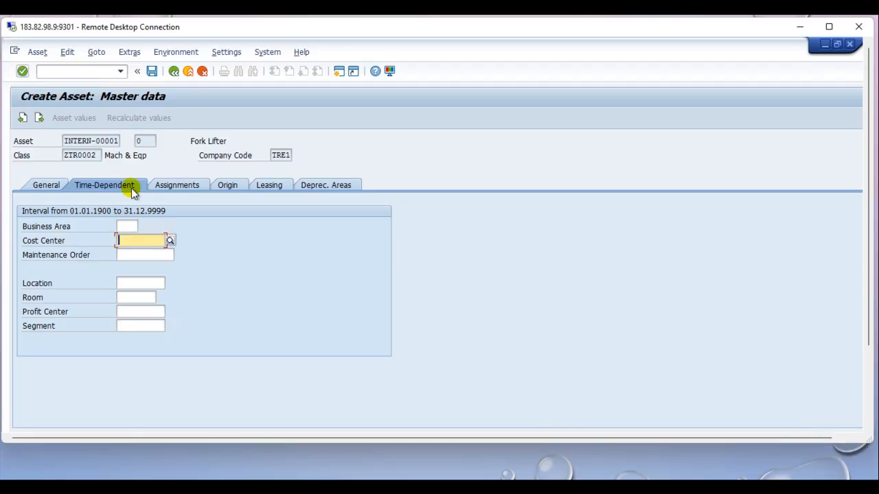
click(169, 240)
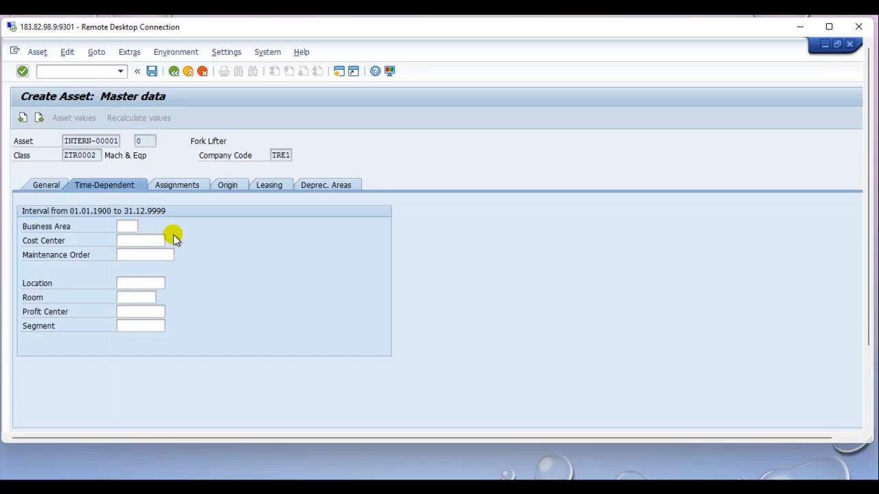
click(251, 243)
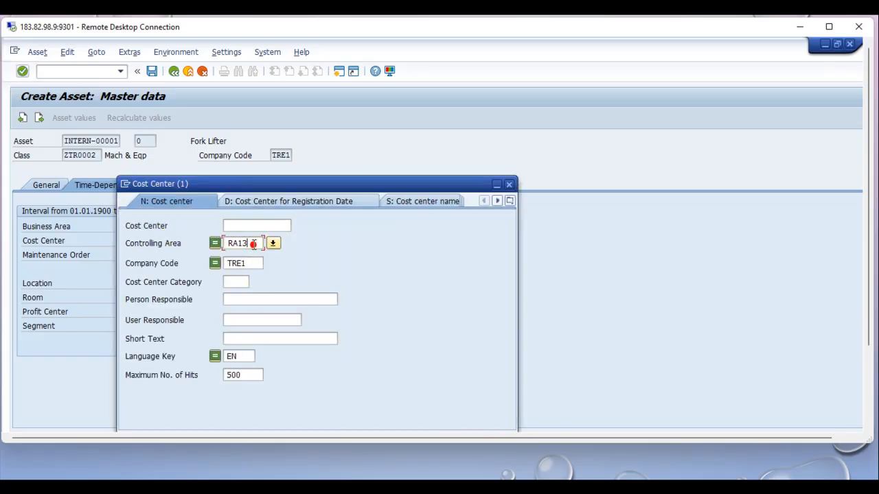
key(BackSpace)
key(BackSpace)
key(BackSpace)
key(BackSpace)
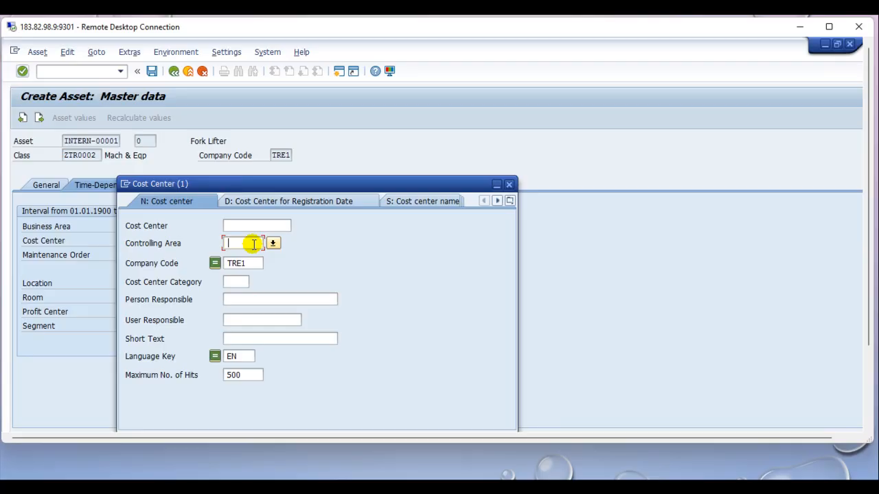
text(ZTRS)
key(Return)
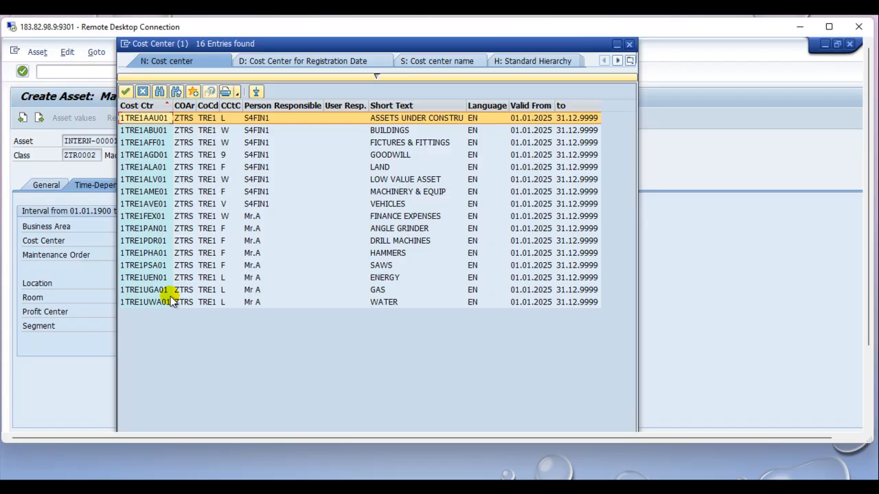
double_click(164, 192)
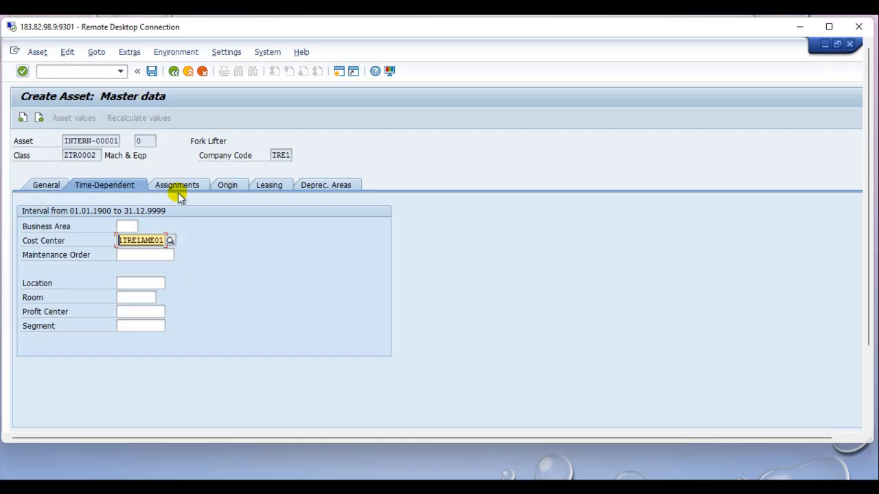
key(Return)
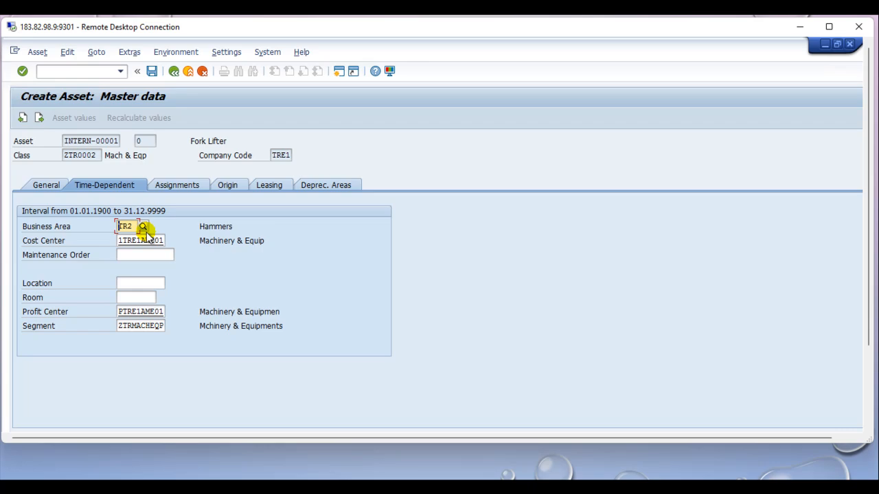
- Examine the asset's evaluation groups, equipment integration, origin, investment order, leasing and depreciation area settings
click(180, 186)
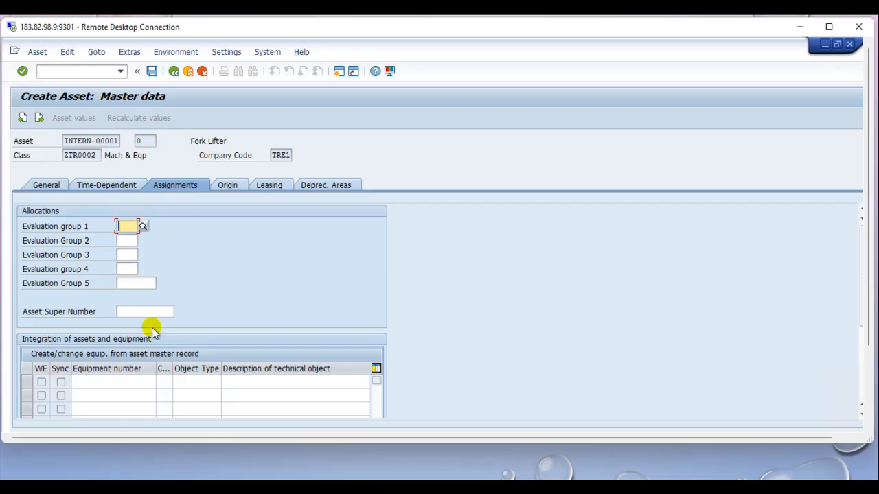
scroll(147, 369, down, 3)
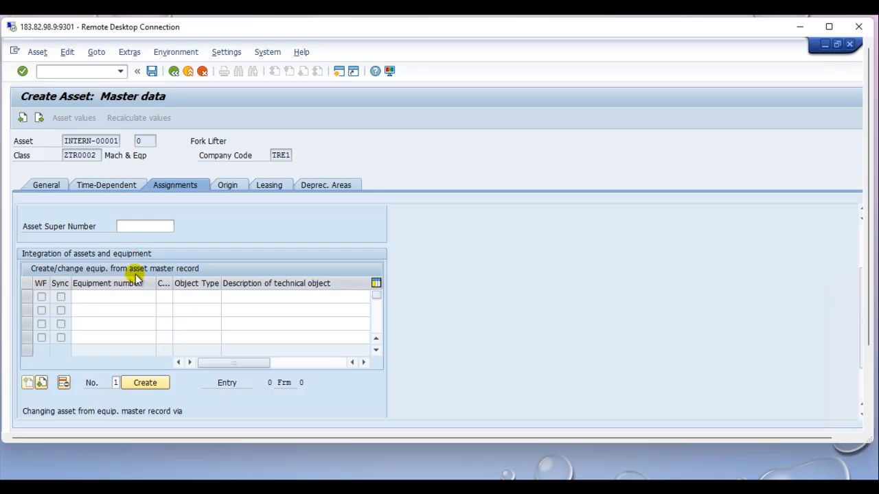
scroll(146, 307, up, 3)
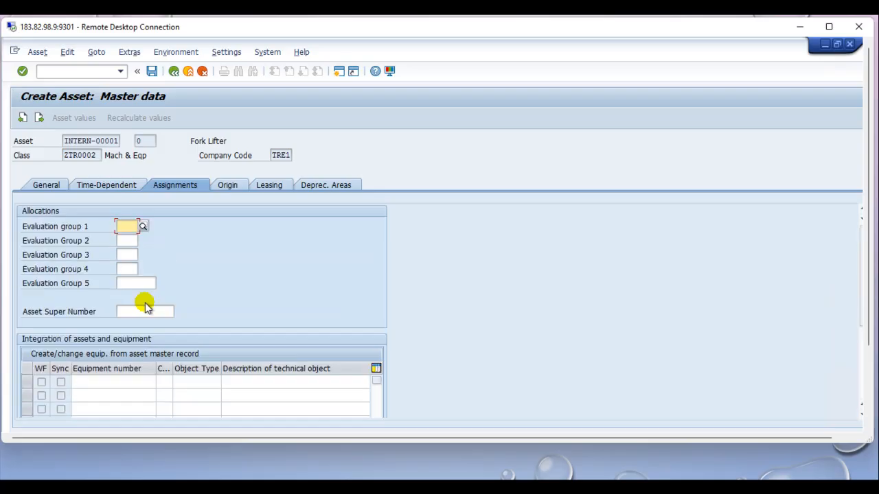
click(223, 187)
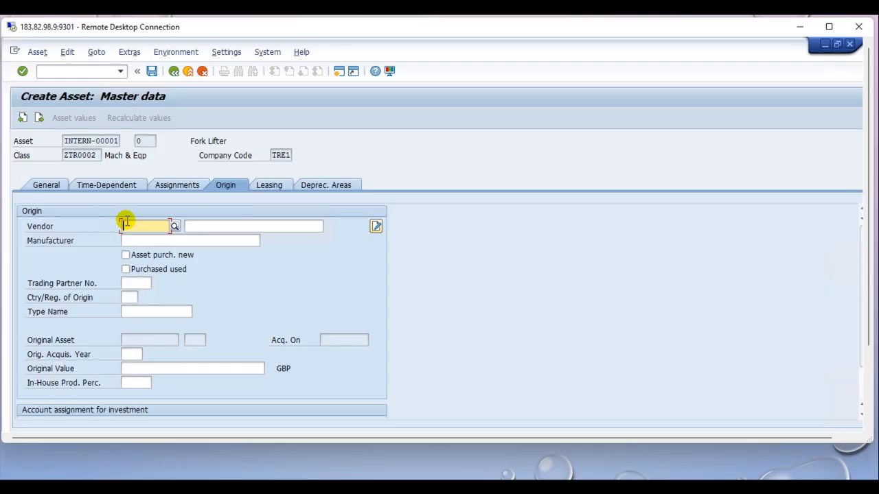
scroll(261, 234, down, 1)
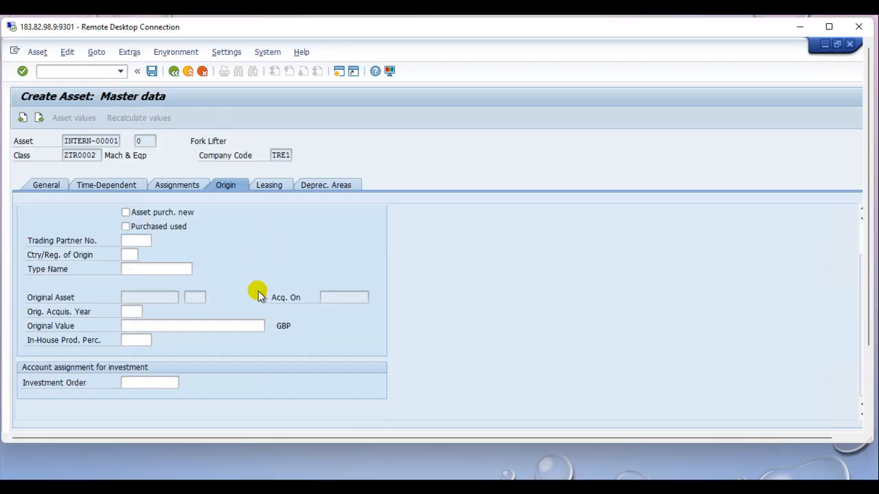
click(148, 382)
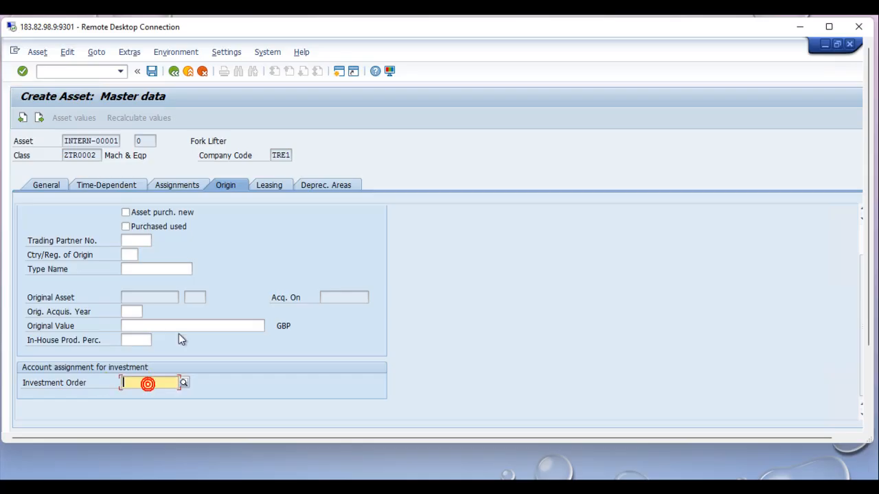
click(270, 188)
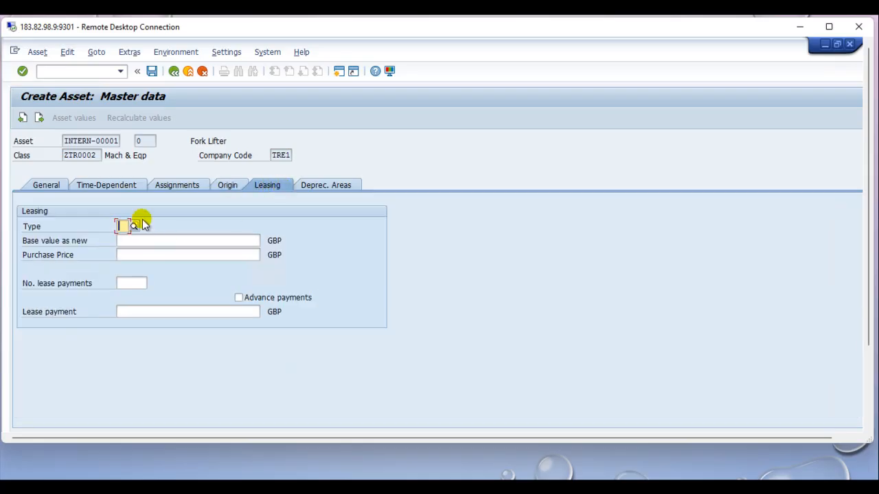
click(330, 190)
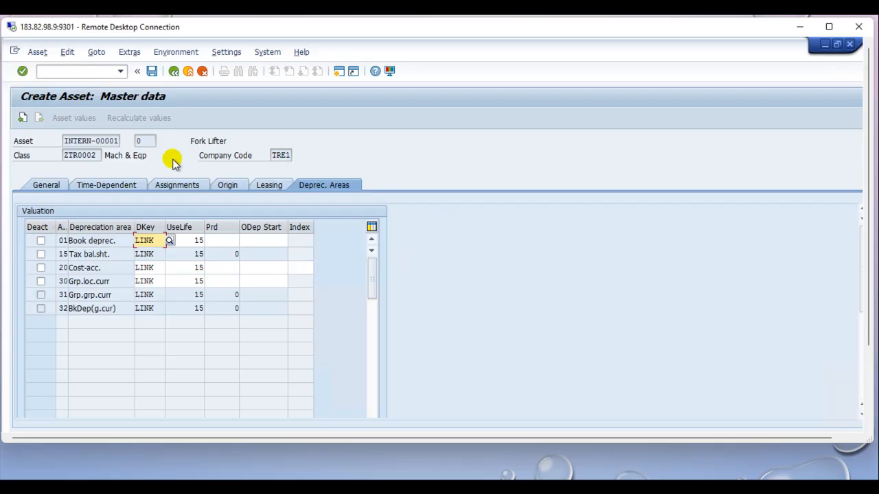
- Save the Fork Lifter asset, read the detailed text of its creation message and close it
click(152, 72)
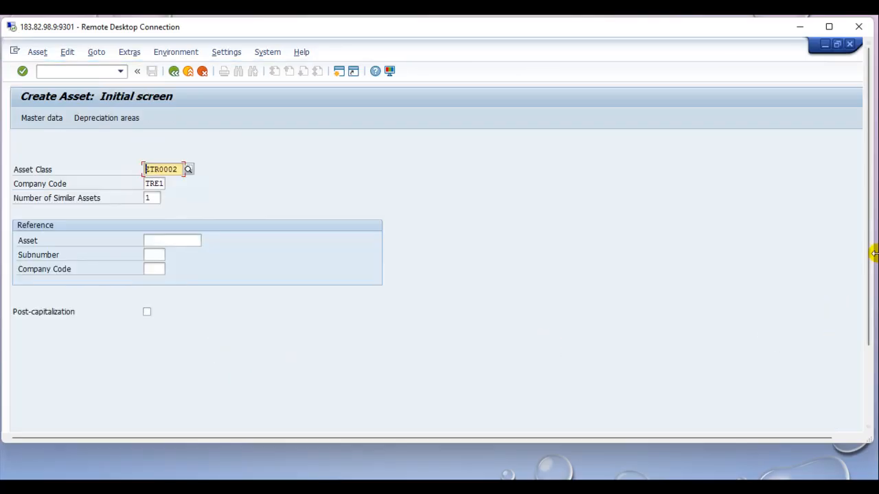
scroll(870, 256, down, 3)
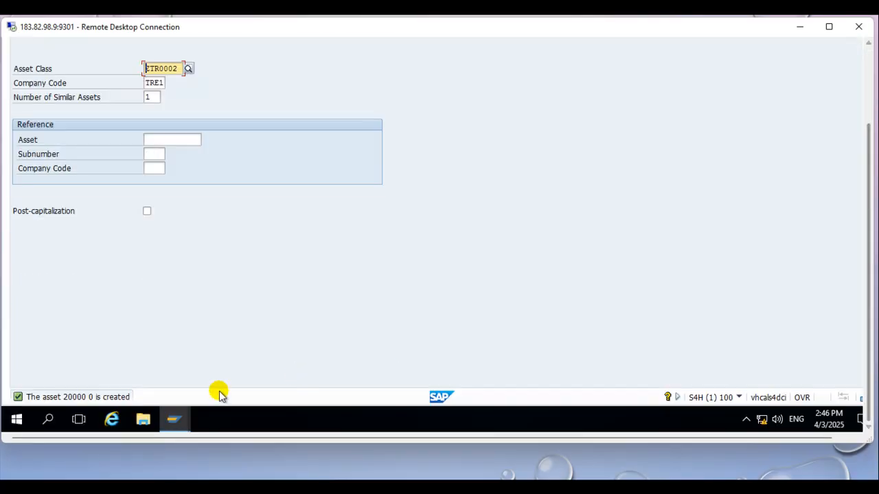
click(82, 397)
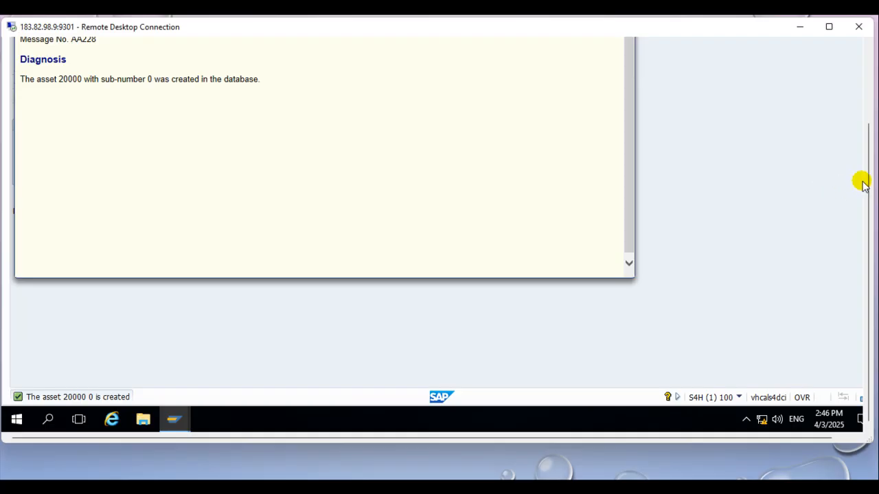
scroll(862, 180, up, 3)
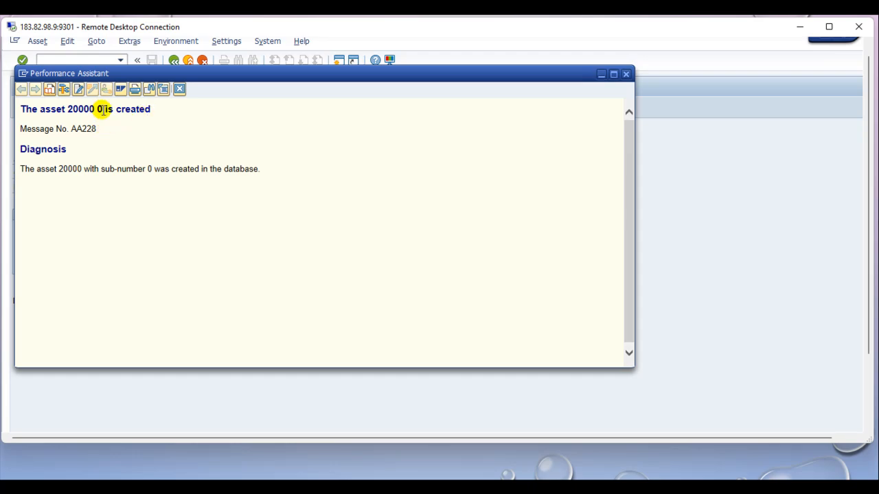
double_click(101, 109)
click(626, 75)
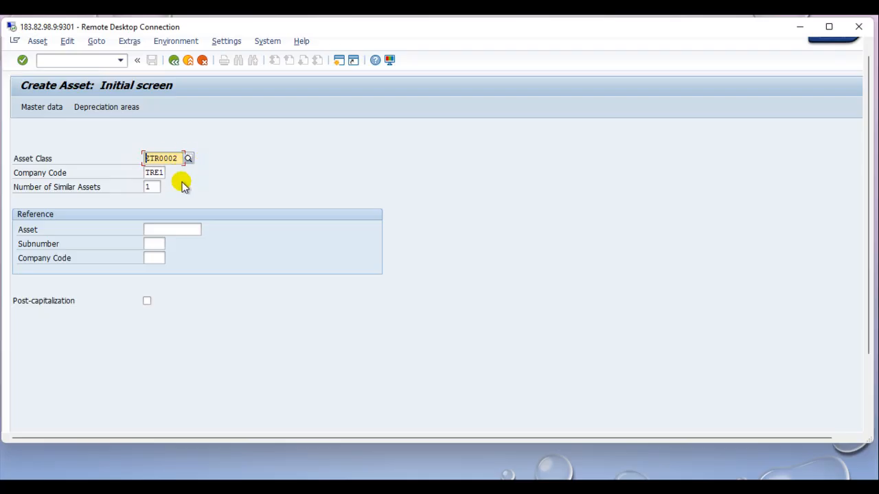
- Choose asset class ZTR0004 Vehicles for company code TRE1, set 5 similar assets and open the master data
click(181, 159)
click(147, 187)
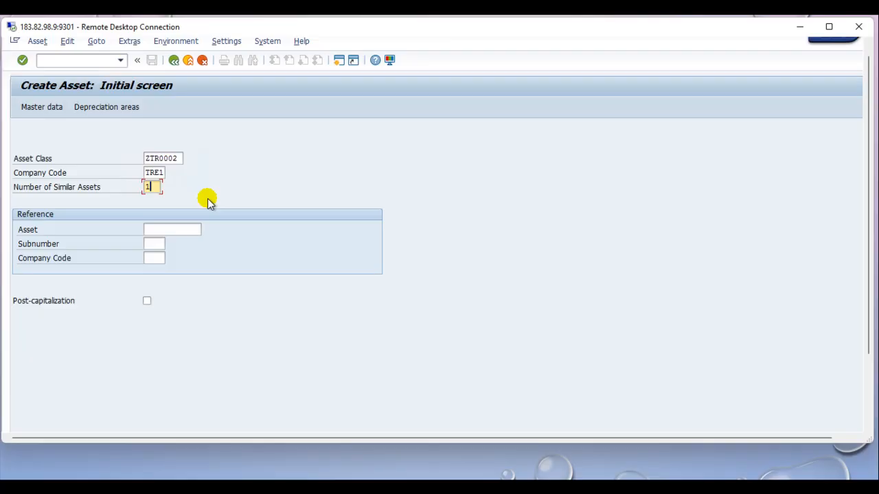
click(167, 157)
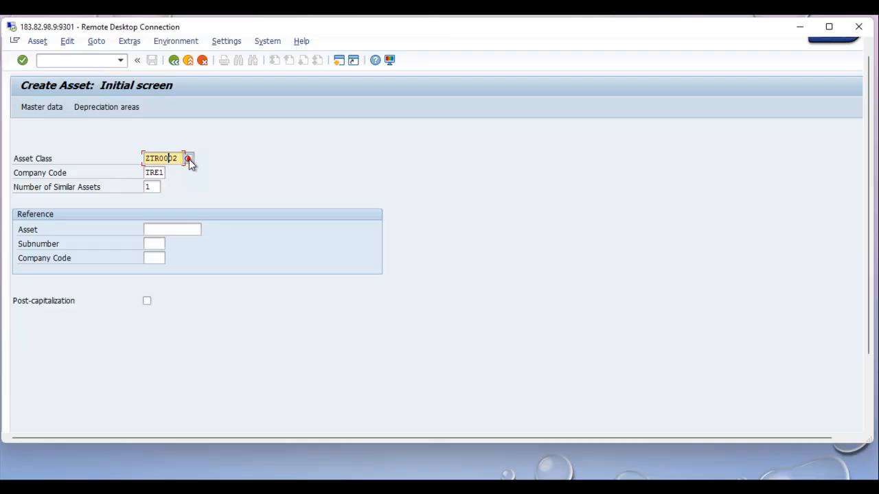
click(189, 160)
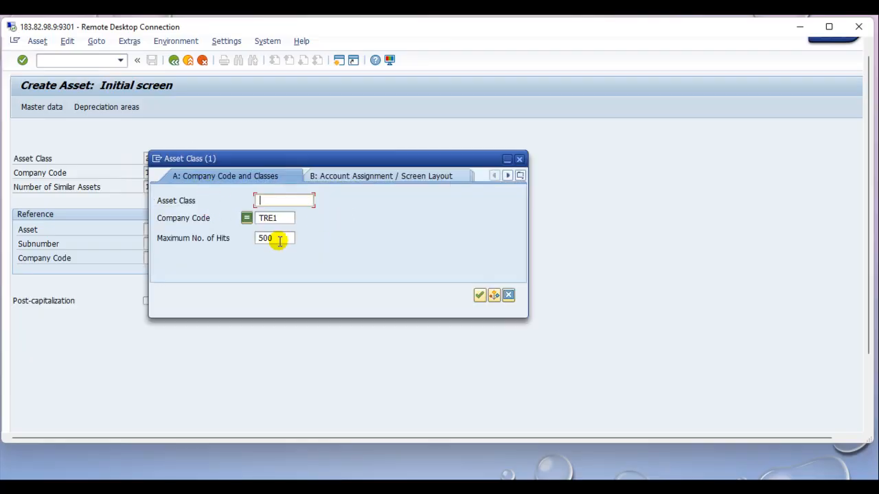
click(479, 295)
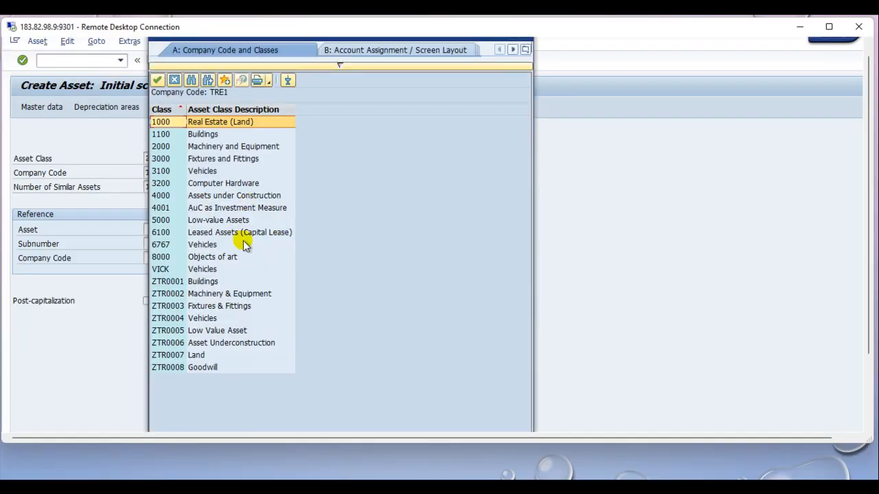
double_click(210, 318)
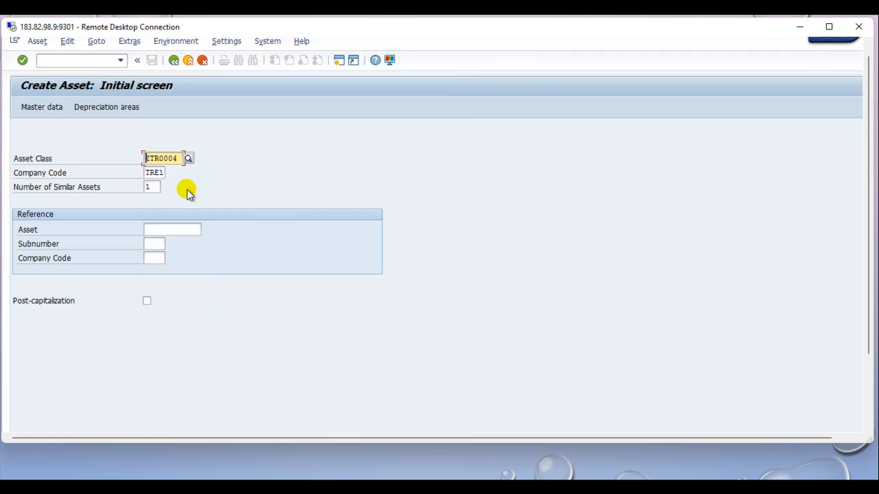
click(153, 188)
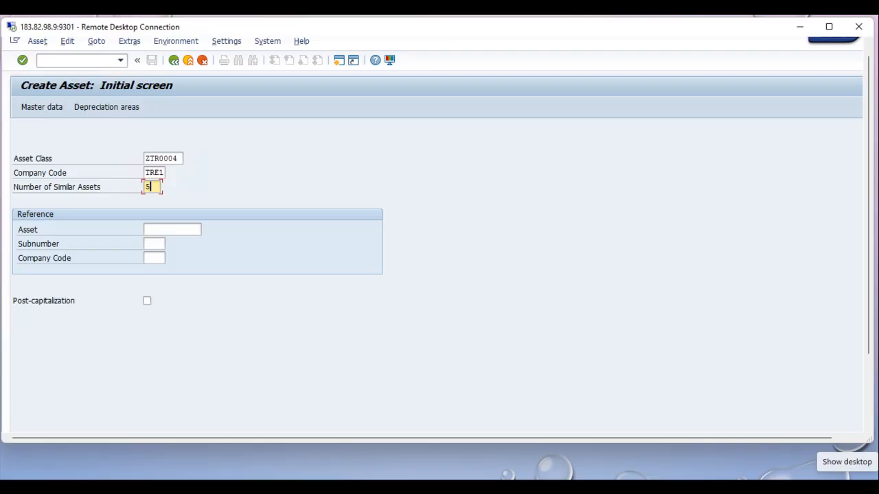
key(Return)
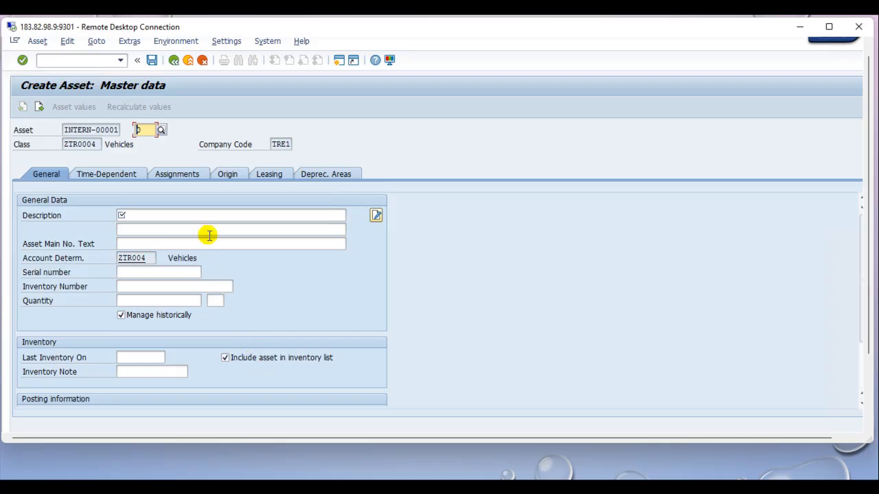
- Enter Range Rover as the asset description in the general data
click(200, 215)
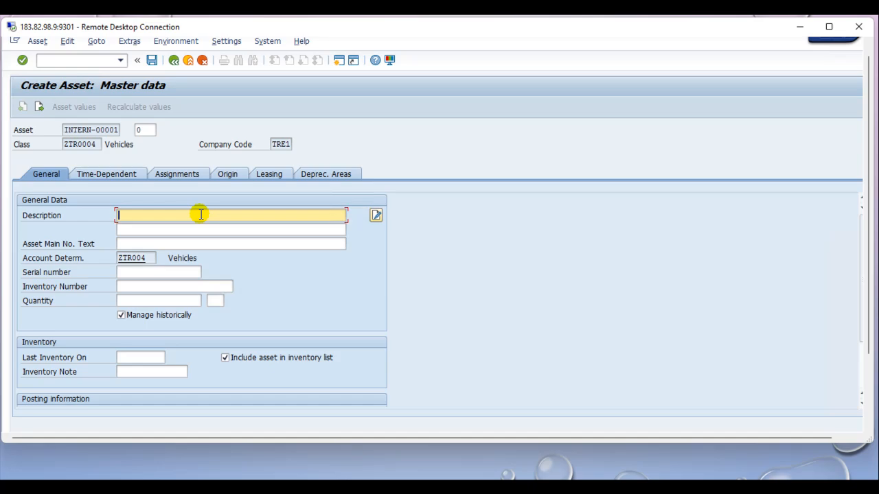
text(T)
key(BackSpace)
text(Range Rover)
key(Tab)
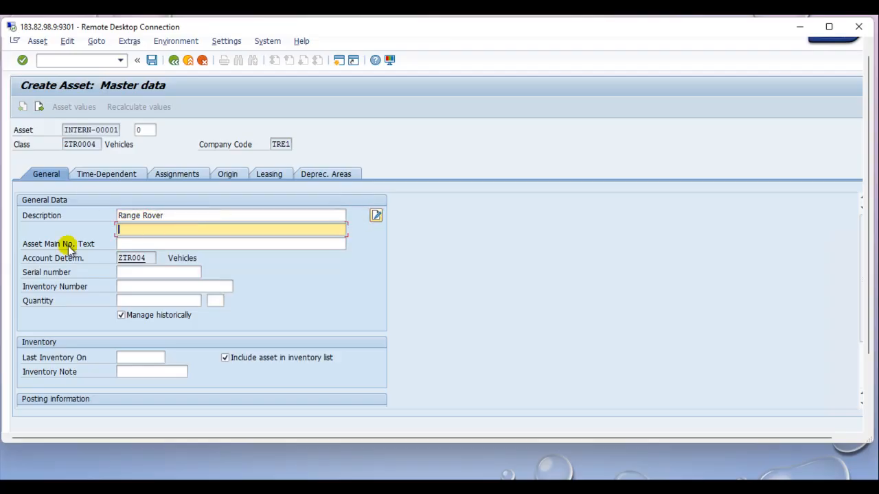
- Assign cost center 1TRE1AVE01 Vehicles in the asset's time-dependent data and confirm the entry
click(103, 176)
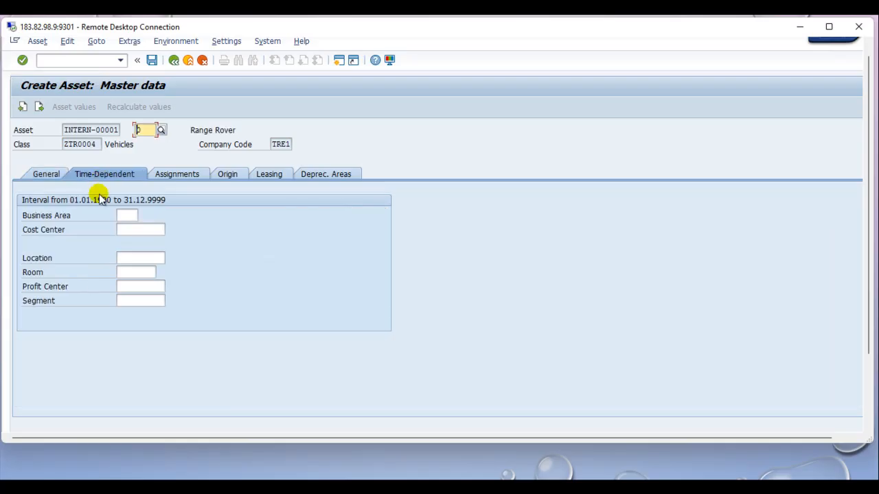
click(143, 230)
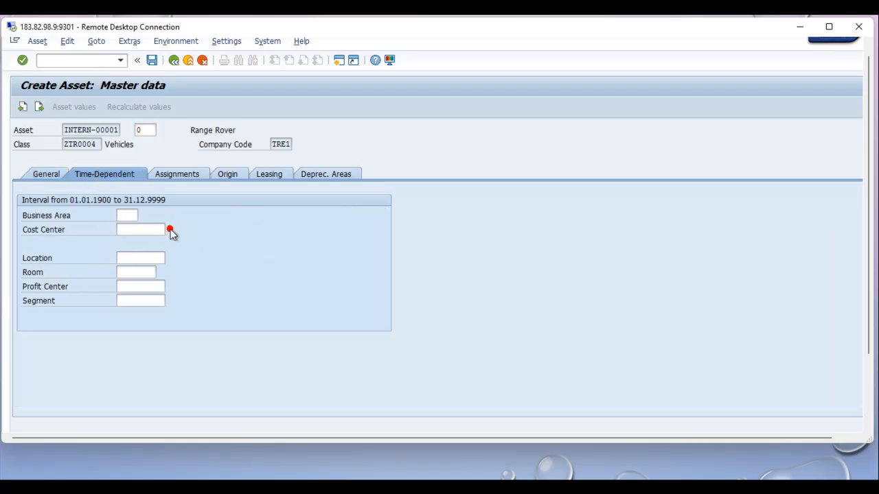
click(170, 229)
key(Return)
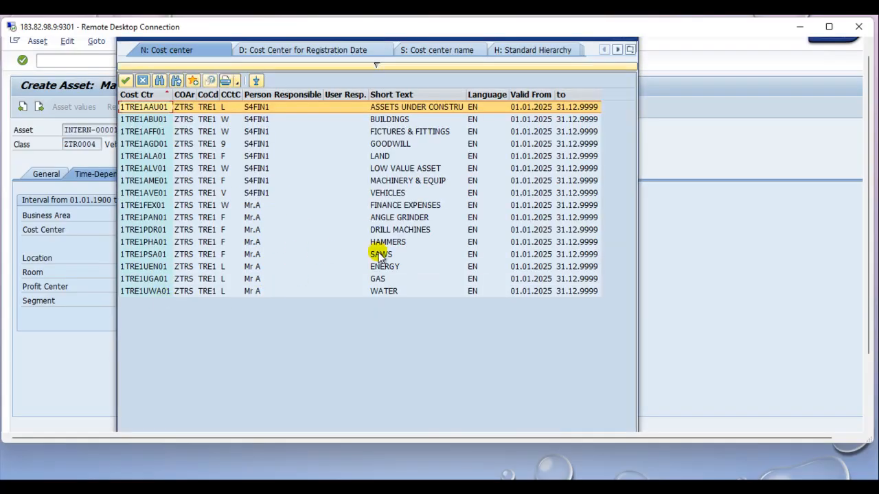
double_click(394, 193)
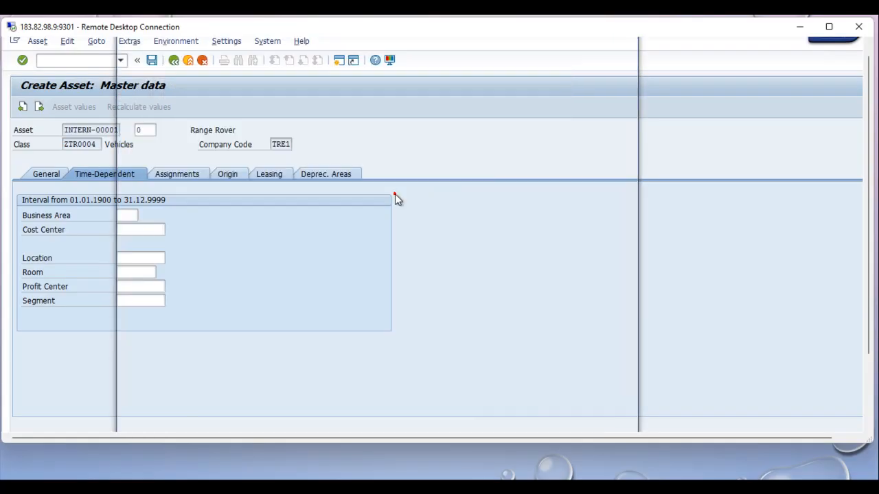
key(Return)
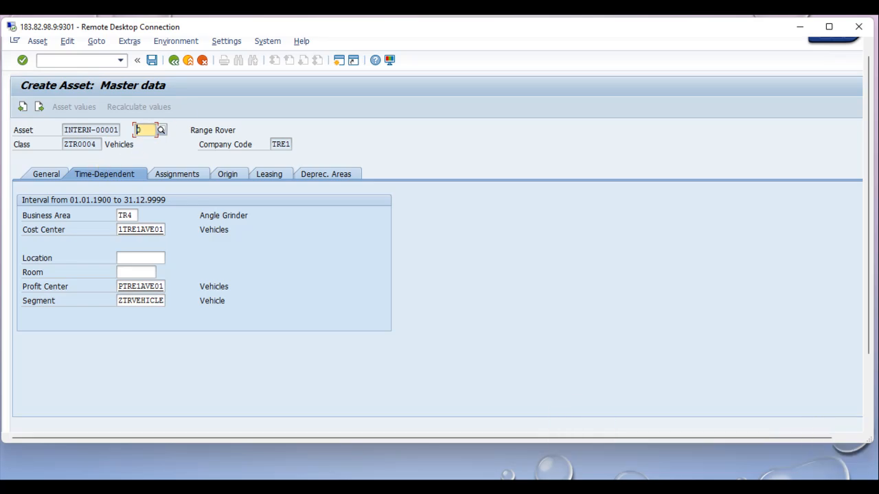
- Look up the value list of existing asset subnumbers and close it without choosing an entry
click(152, 133)
click(161, 130)
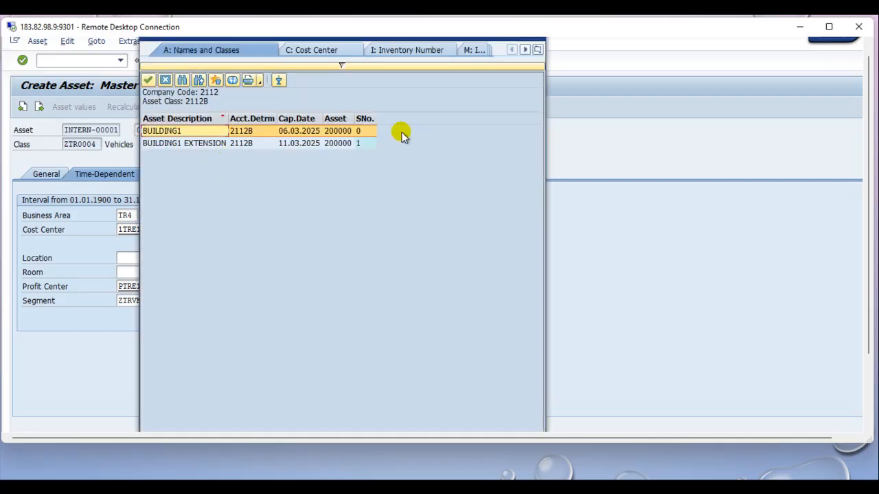
click(476, 218)
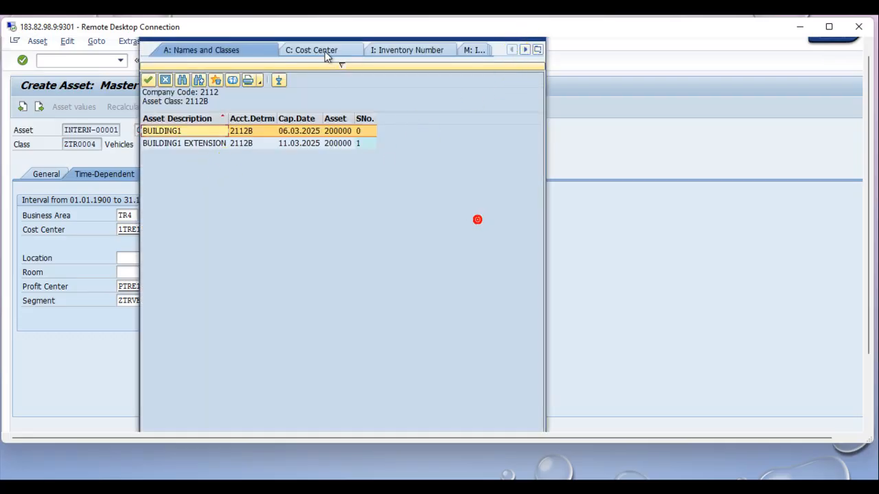
click(86, 339)
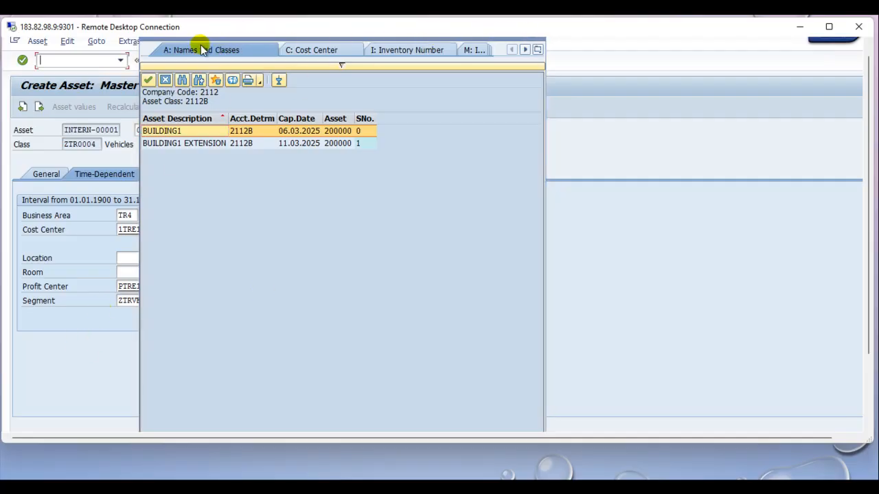
click(146, 44)
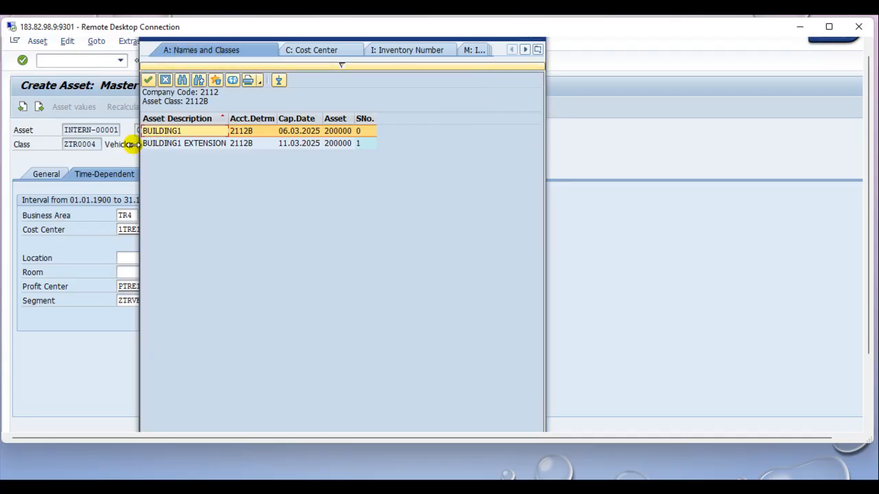
click(75, 314)
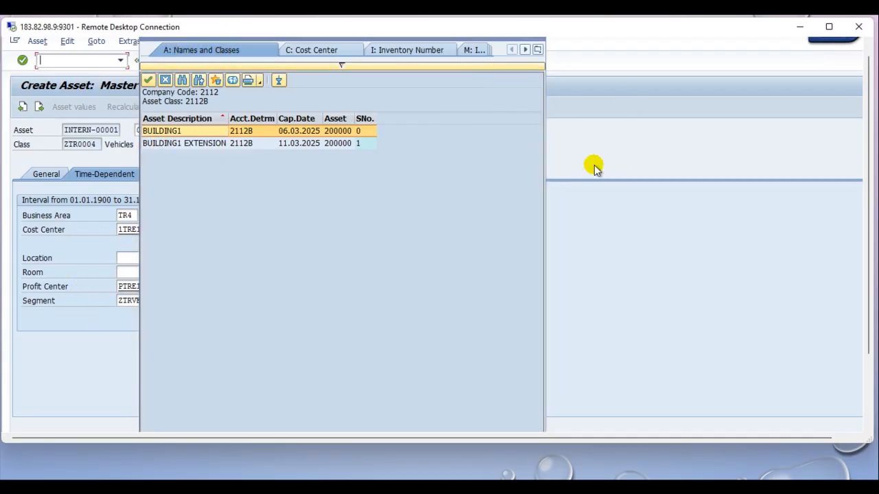
drag(864, 142, 865, 132)
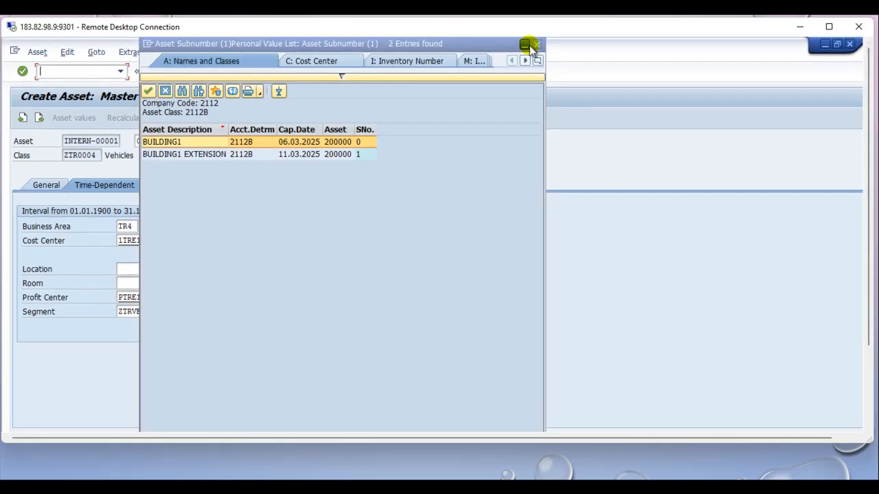
click(536, 44)
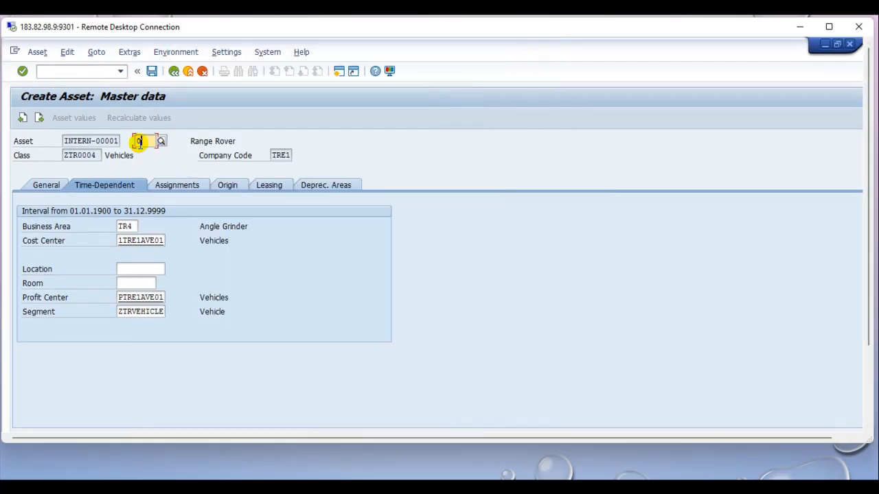
- Set the asset subnumber to 11, save, and choose to maintain individual entries for the similar assets
text(11)
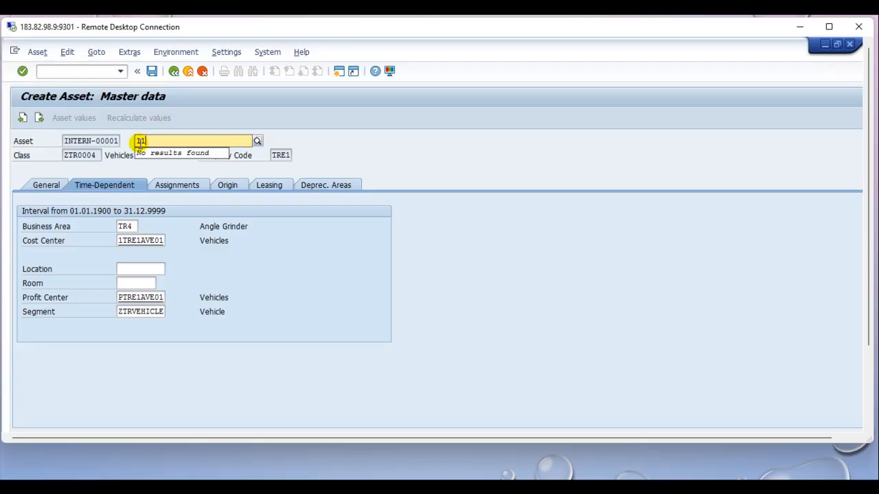
key(Return)
click(152, 71)
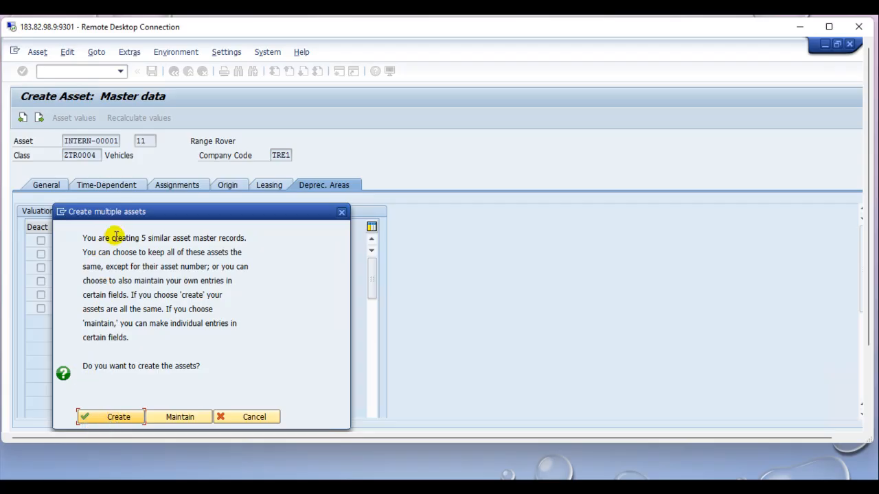
drag(98, 239, 257, 242)
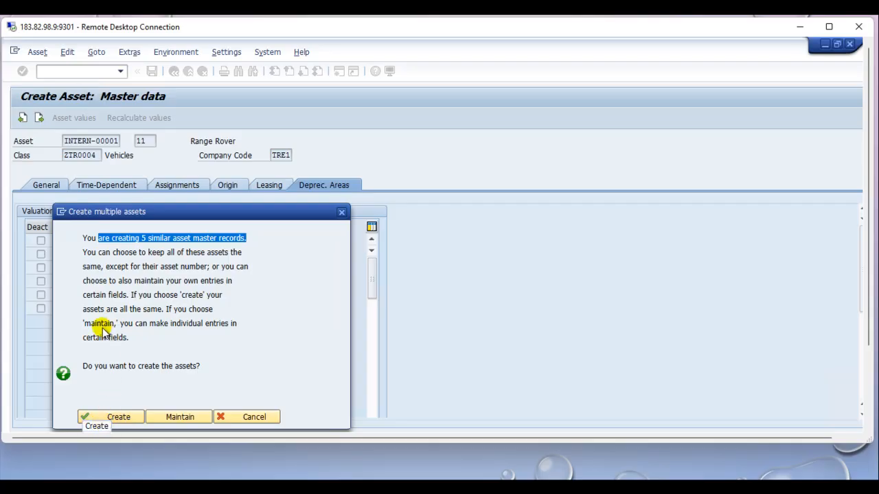
click(178, 419)
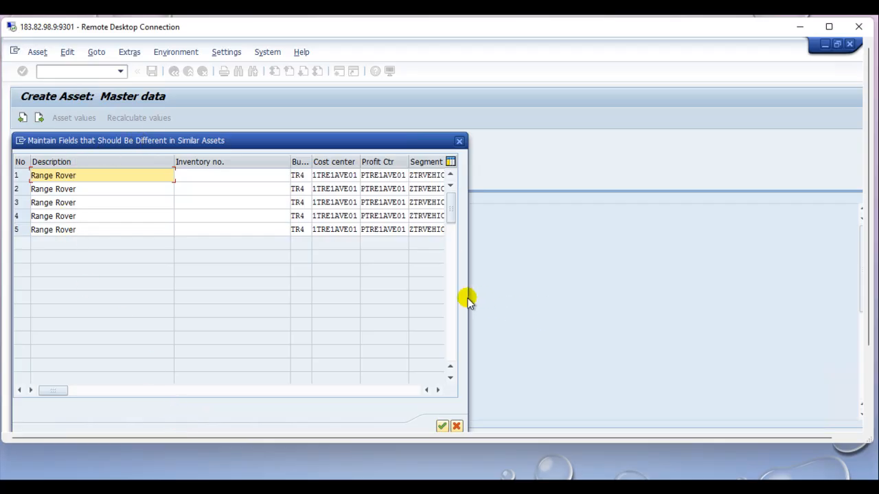
- Change the description of the second similar asset to Ford Focus and go through its remaining fields
click(54, 194)
click(94, 190)
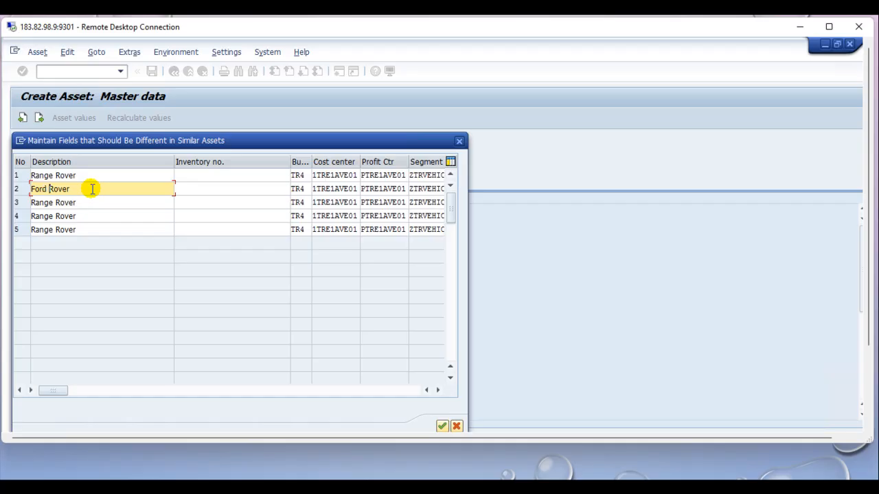
key(Tab)
key(Tab)
key(Tab)
key(Tab)
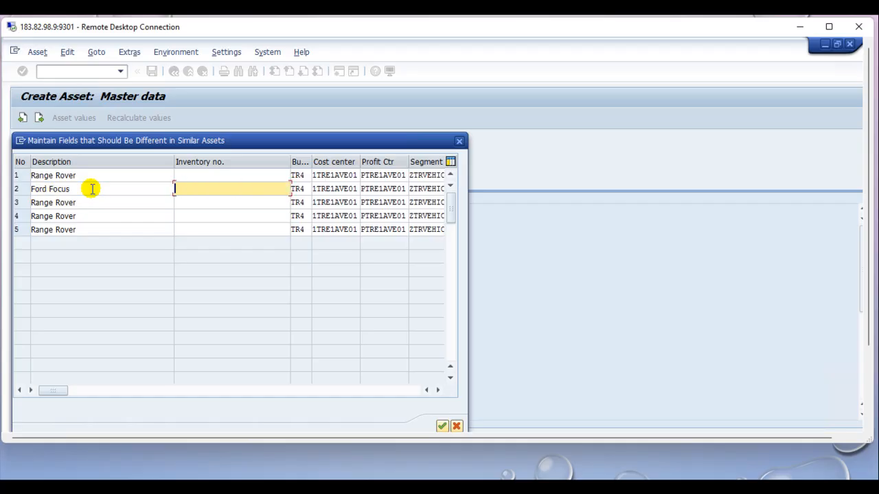
key(Tab)
key(Tab)
key(Tab)
key(Tab)
key(Tab)
key(Tab)
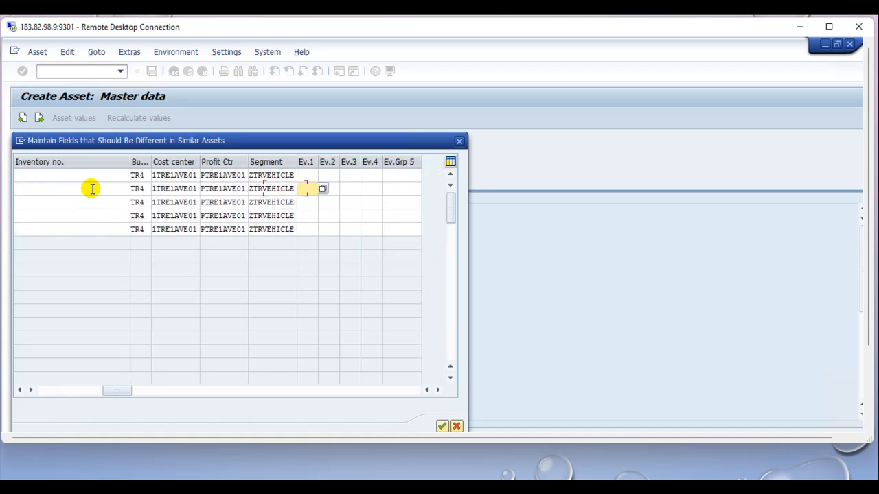
key(Tab)
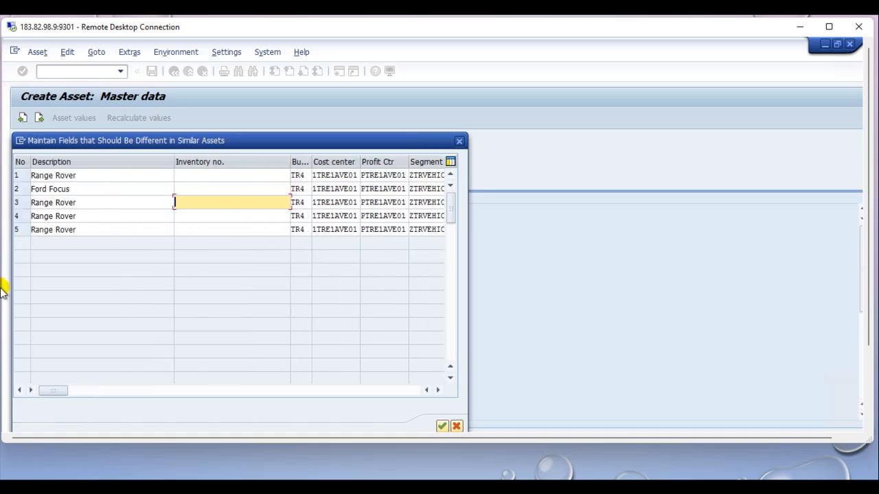
- Replace the description of the third similar asset with Audi
click(78, 201)
drag(78, 202, 33, 203)
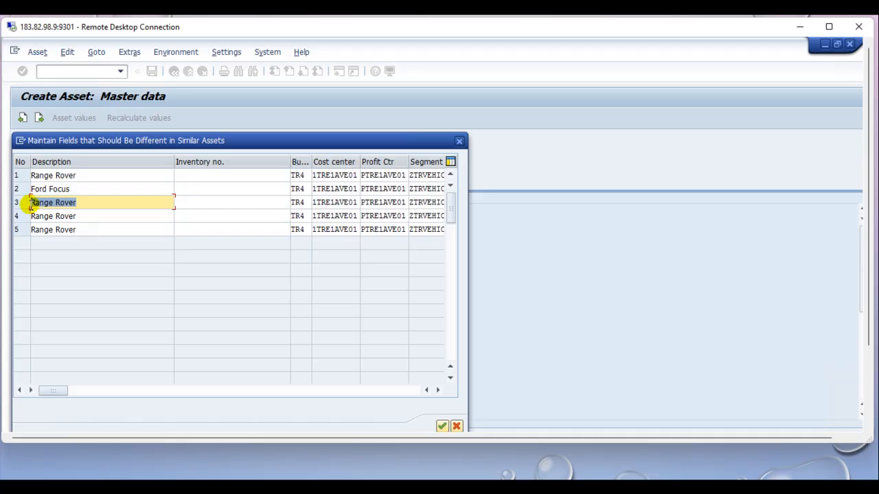
click(31, 204)
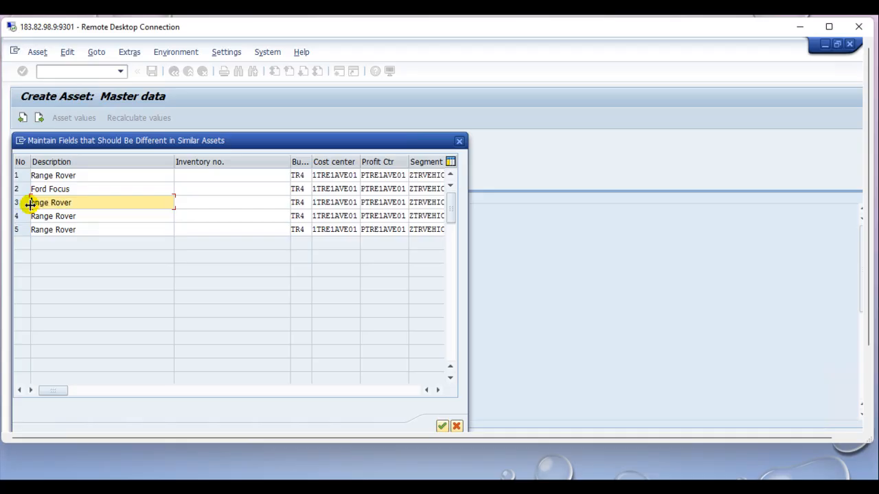
text(Audi)
- Replace the description of the fourth similar asset with BMW X3
click(79, 216)
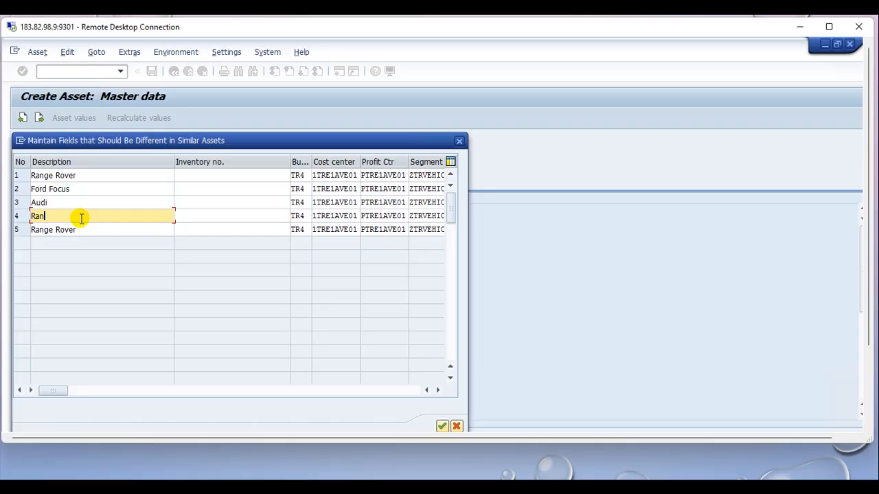
key(BackSpace)
key(BackSpace)
key(BackSpace)
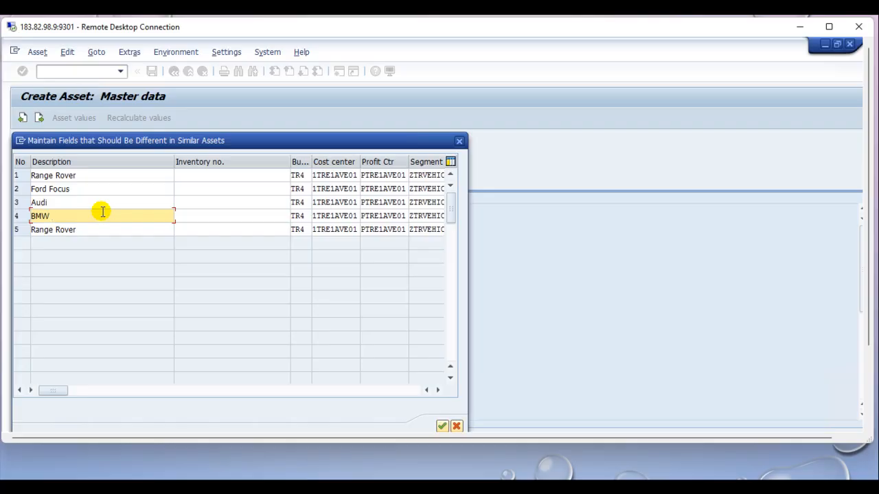
text(BMW X3)
key(Tab)
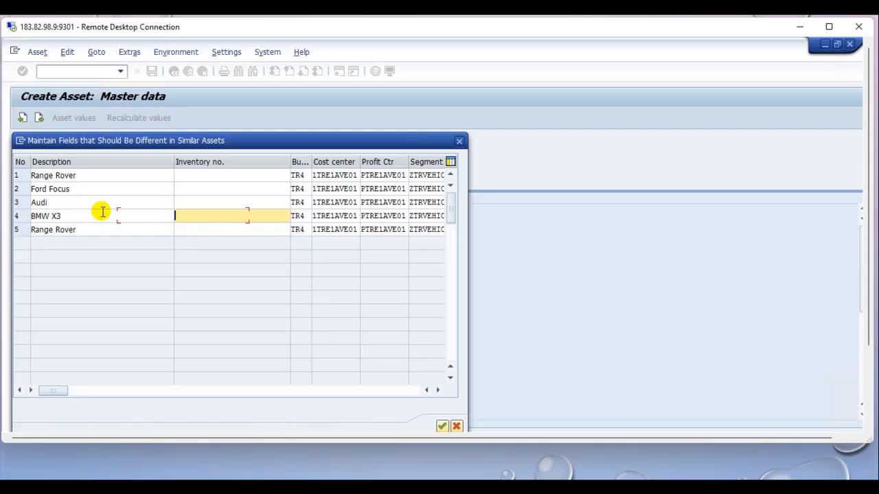
key(Tab)
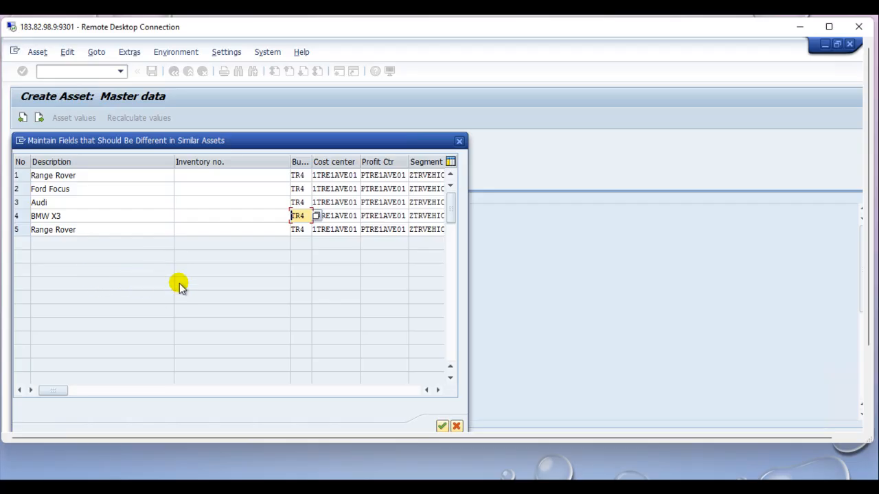
- Replace the description of the fifth similar asset with Astra and confirm the individual entries
click(112, 229)
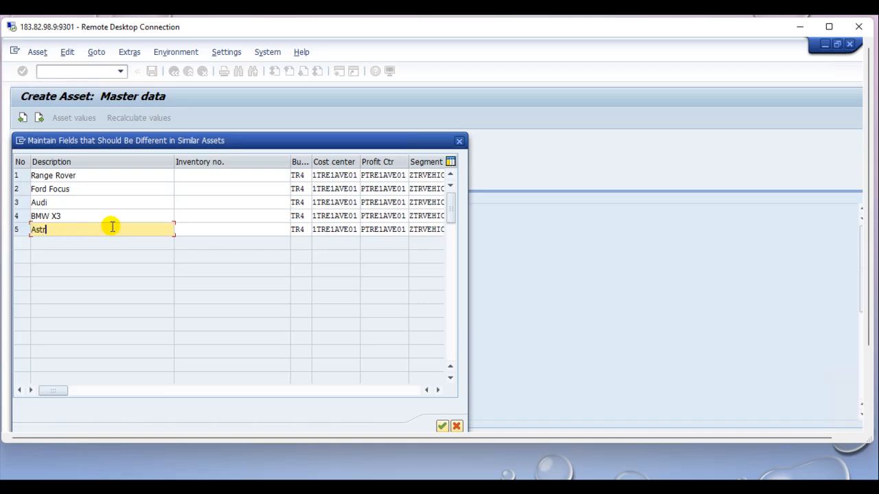
click(442, 426)
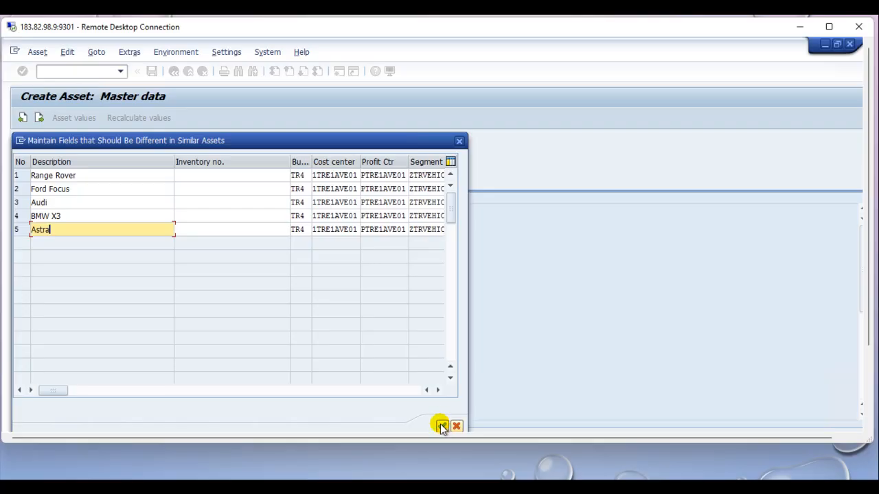
click(442, 426)
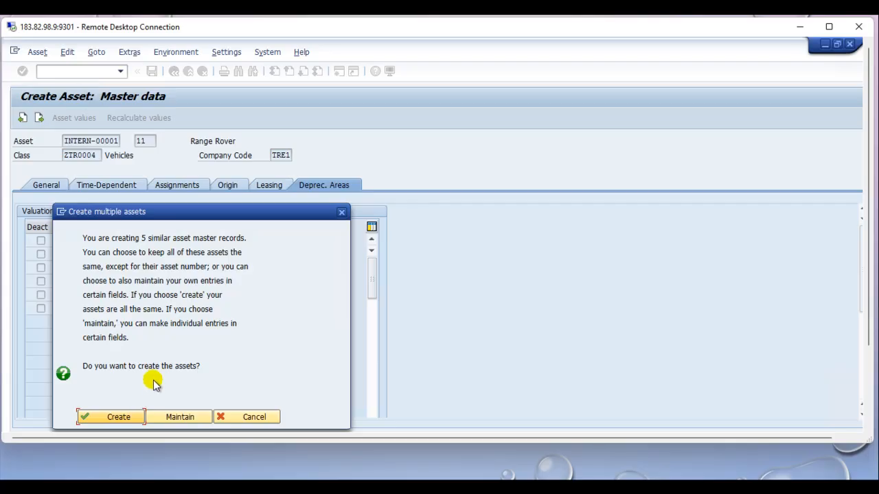
- Reopen the individual entries of the similar assets for a check, confirm them, and create the five asset master records
click(172, 419)
drag(261, 141, 268, 85)
click(447, 382)
click(133, 417)
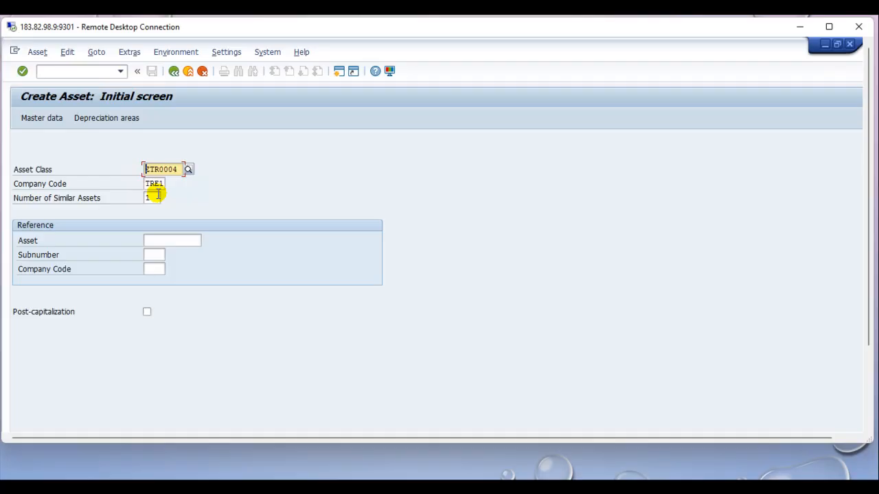
- Read the detailed message about the created assets and close it
scroll(871, 206, down, 3)
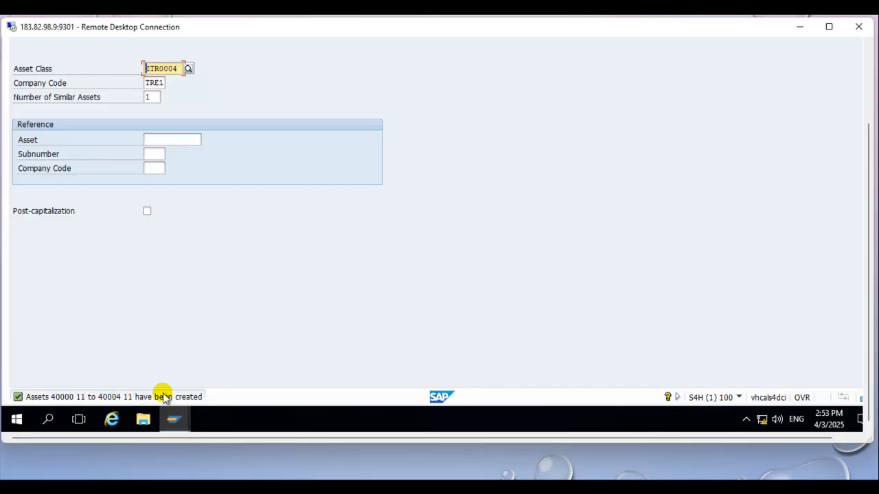
click(123, 396)
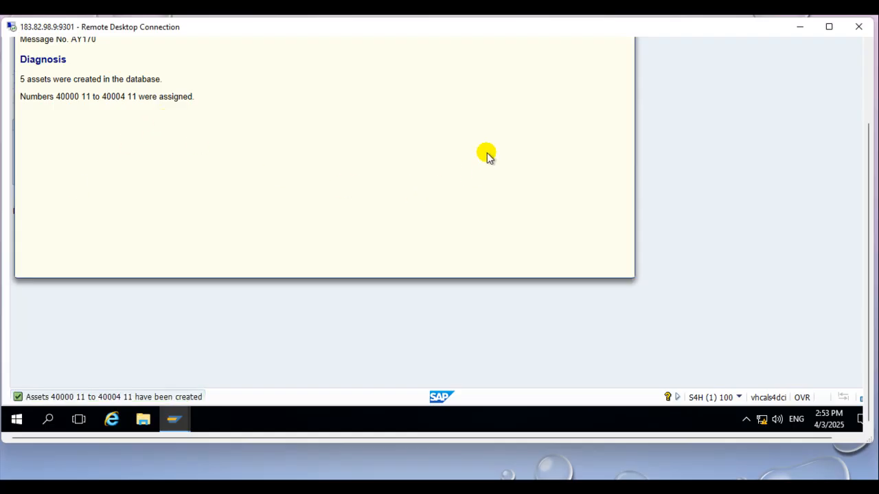
drag(869, 204, 869, 129)
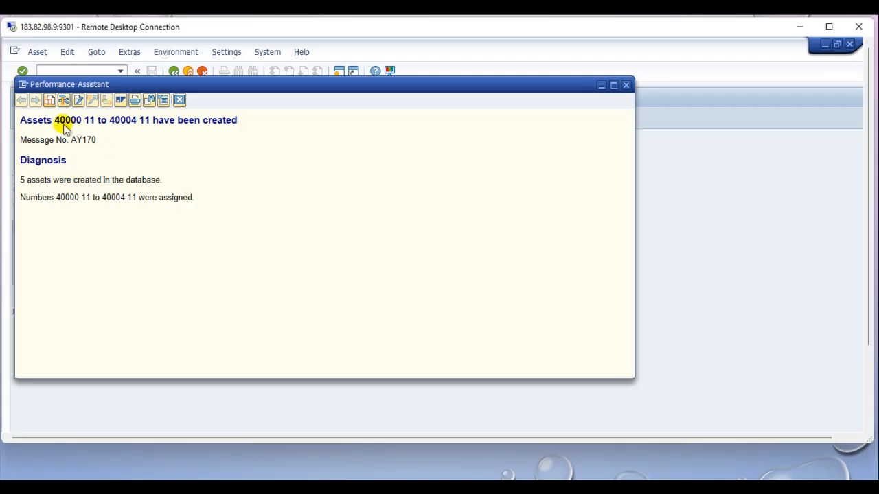
drag(57, 122, 137, 124)
click(625, 85)
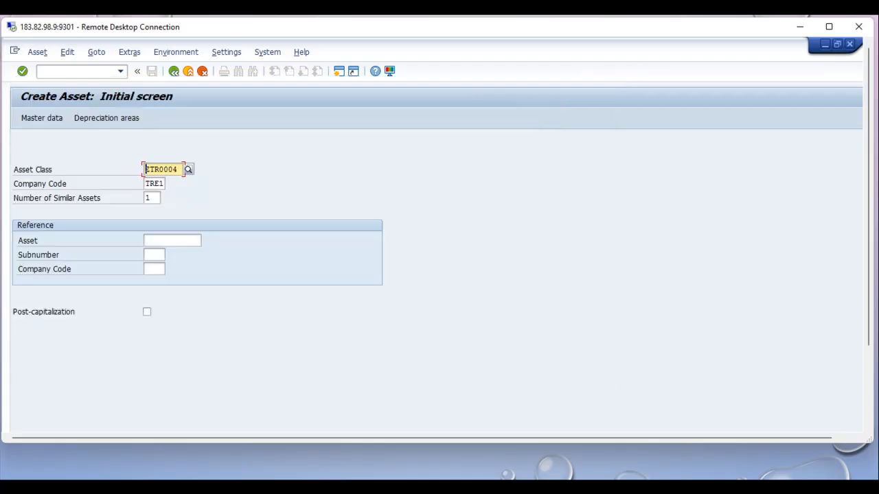
- Open asset 40000 with sub-number 11 in change mode, review its time-dependent, assignment and origin data, and return to the initial screen
key(alt)
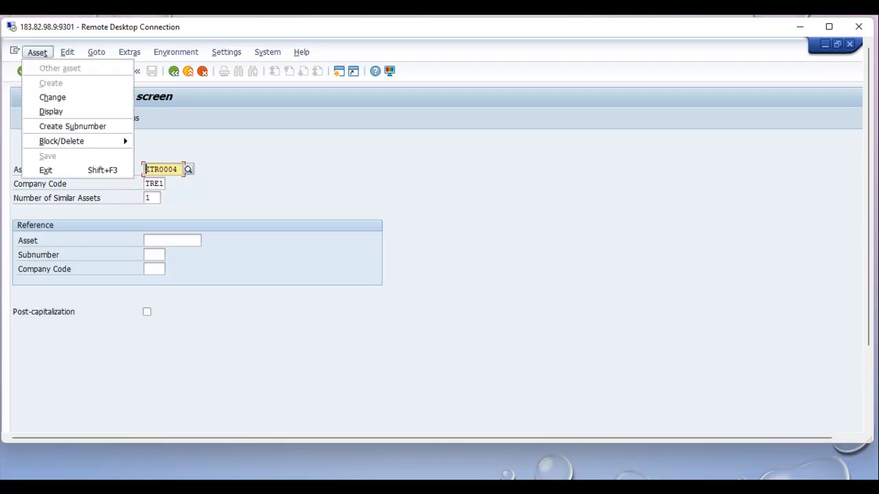
click(49, 96)
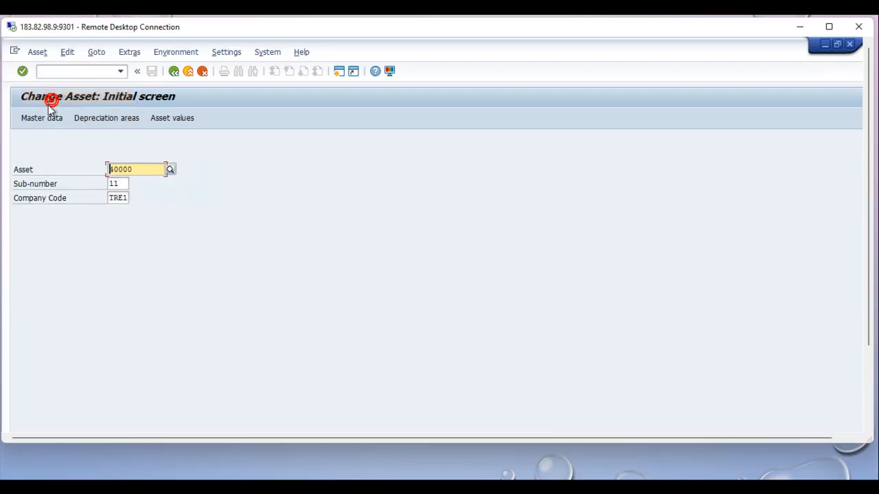
click(123, 183)
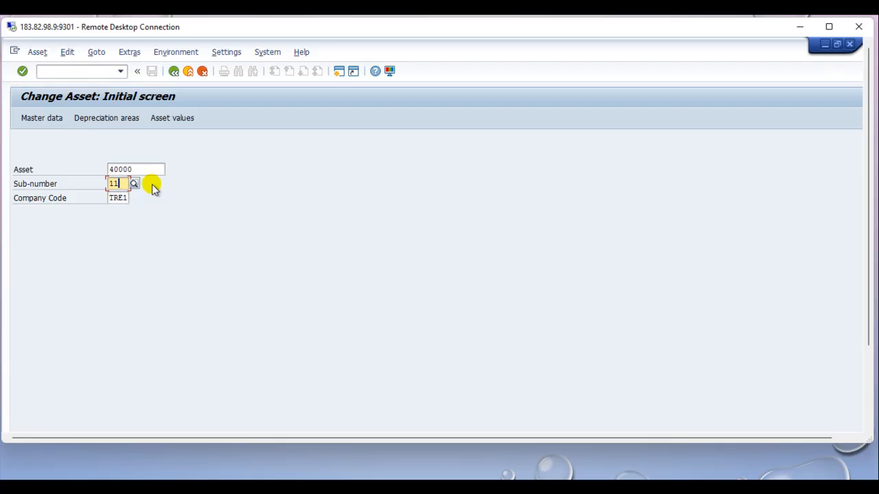
key(Return)
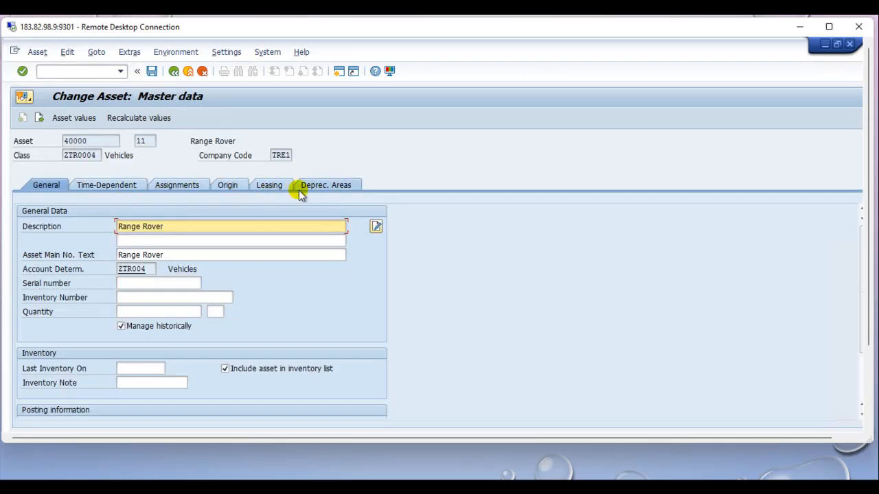
click(110, 185)
click(174, 184)
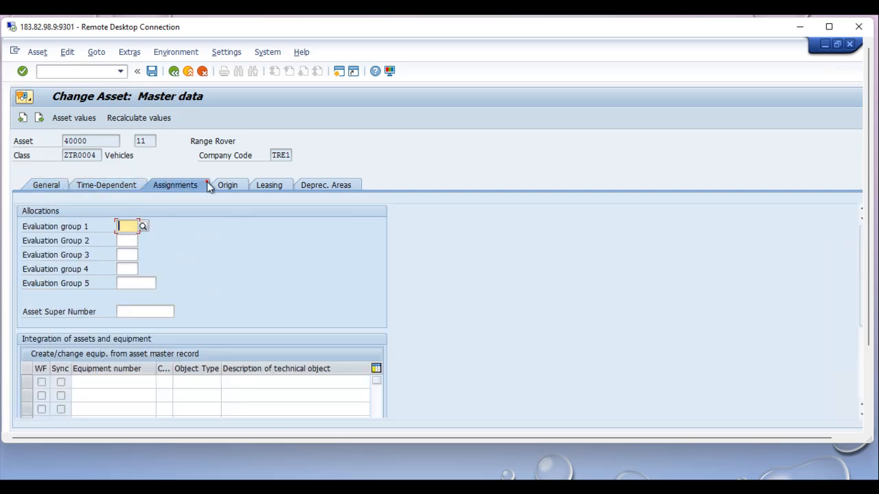
click(238, 184)
click(173, 71)
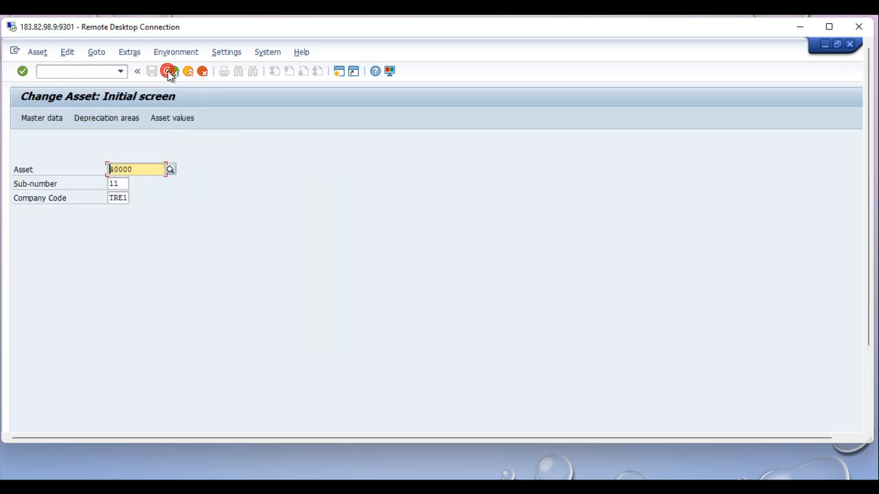
- Find the Astra through the cost center search for assets, view its master record in change mode, and go back
click(141, 169)
click(171, 168)
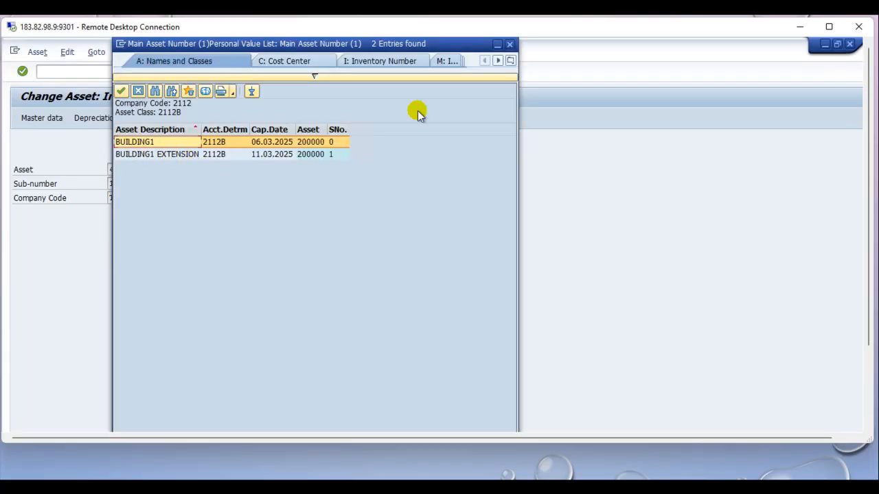
click(509, 63)
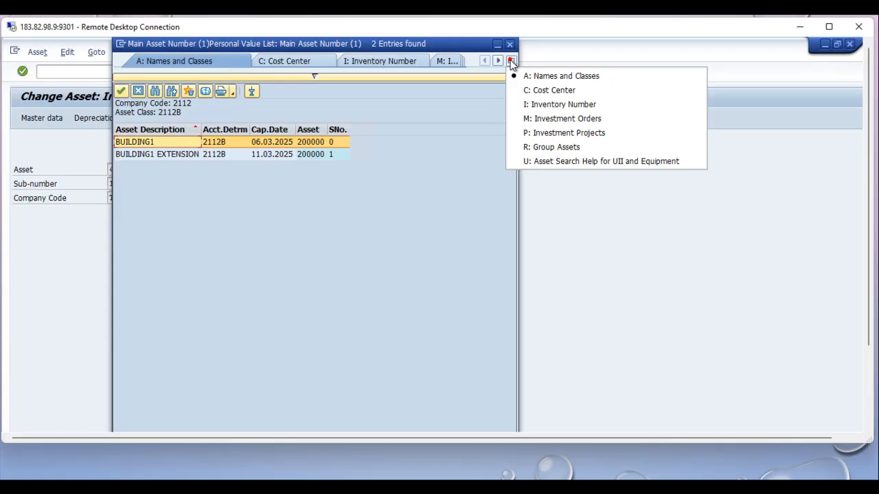
click(550, 90)
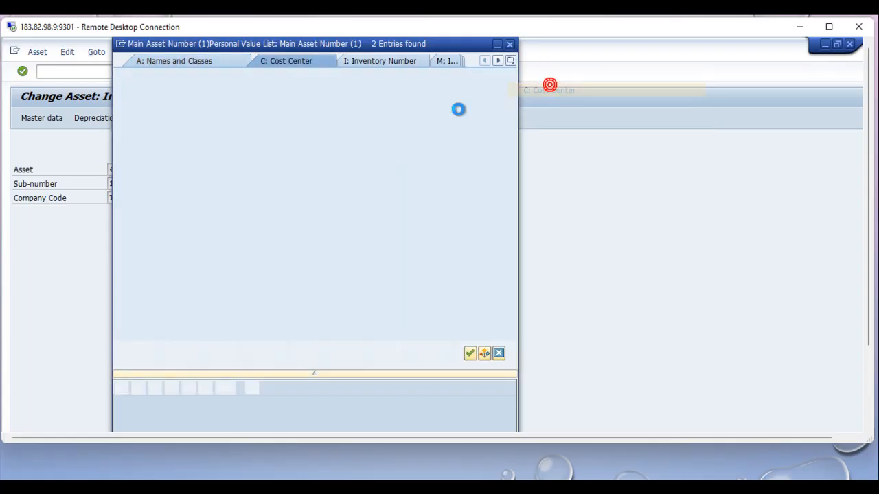
click(469, 353)
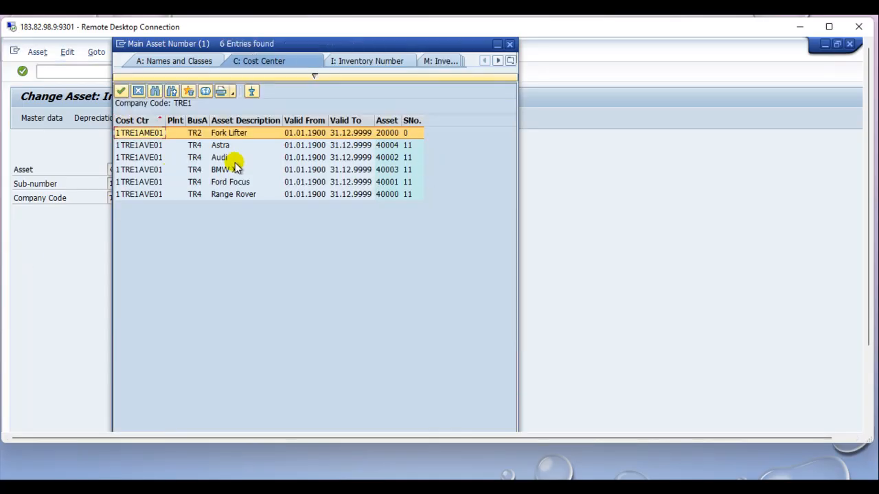
click(225, 145)
double_click(225, 146)
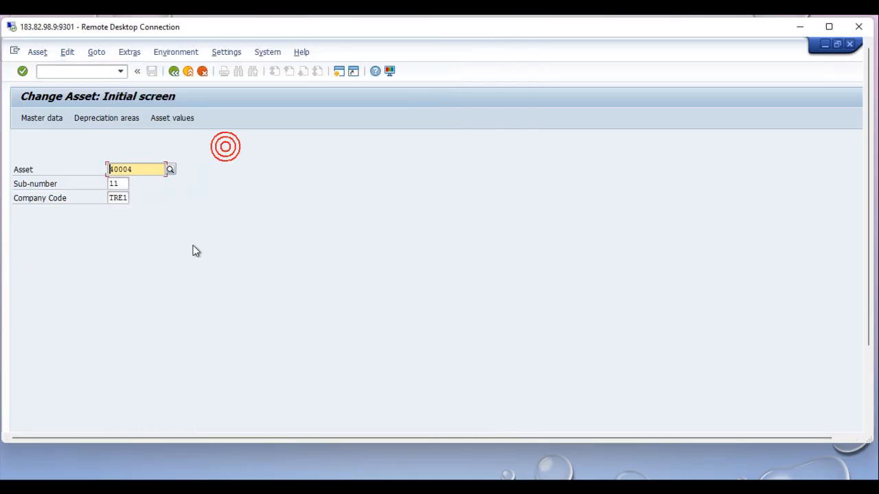
key(Return)
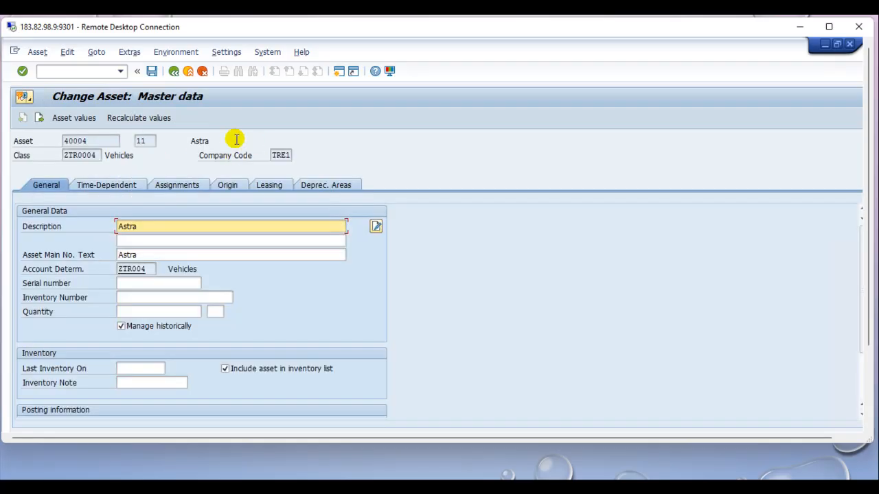
click(173, 72)
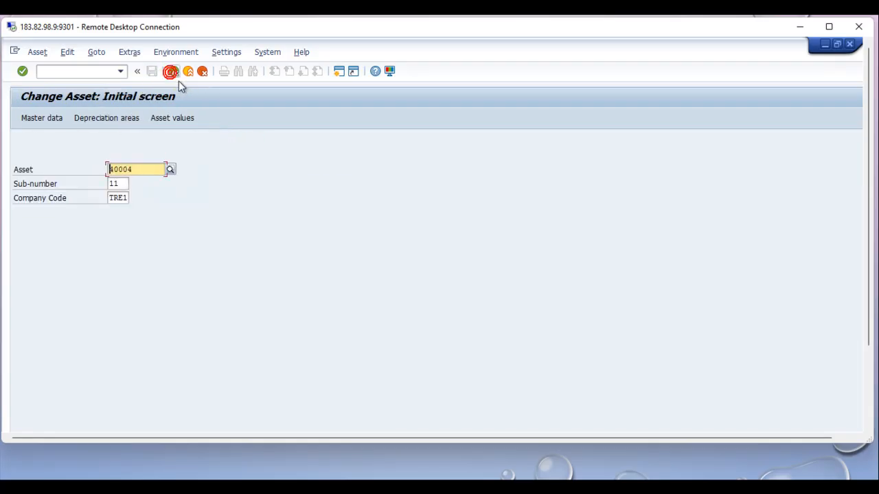
- List the assets of company code TRE1 by cost center again, check their main numbers and sub-numbers, and close the list
click(171, 169)
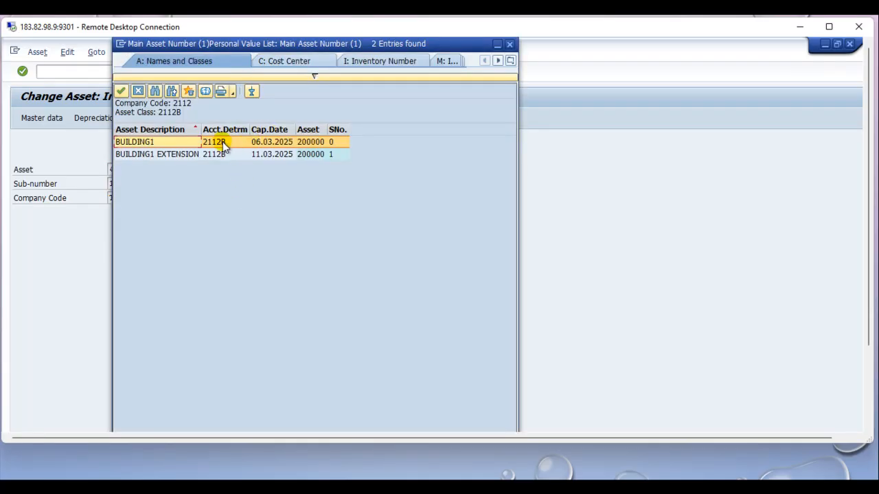
click(288, 61)
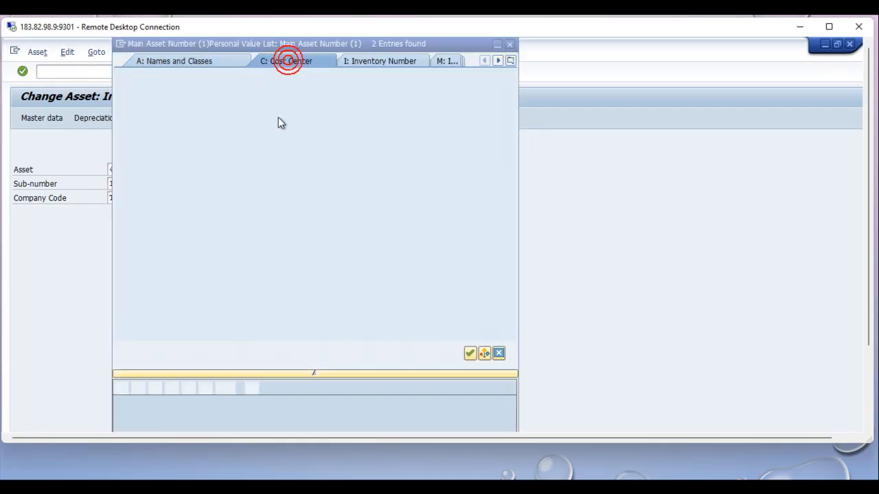
click(470, 353)
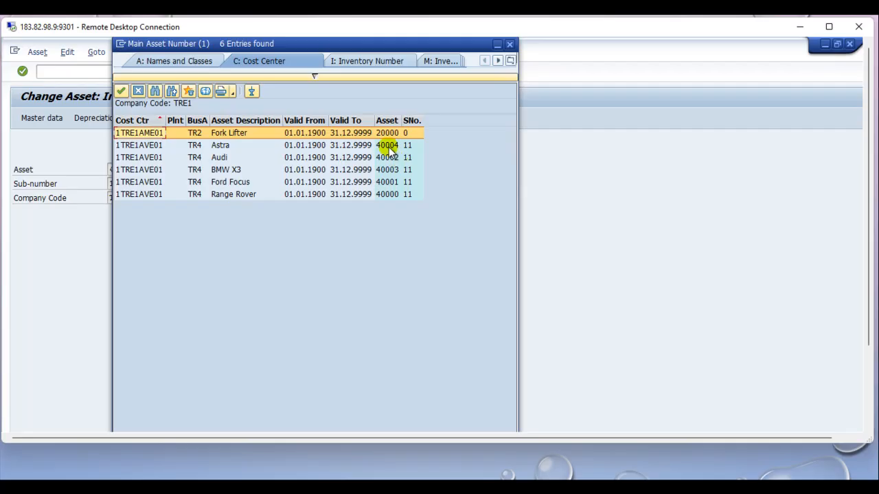
click(509, 43)
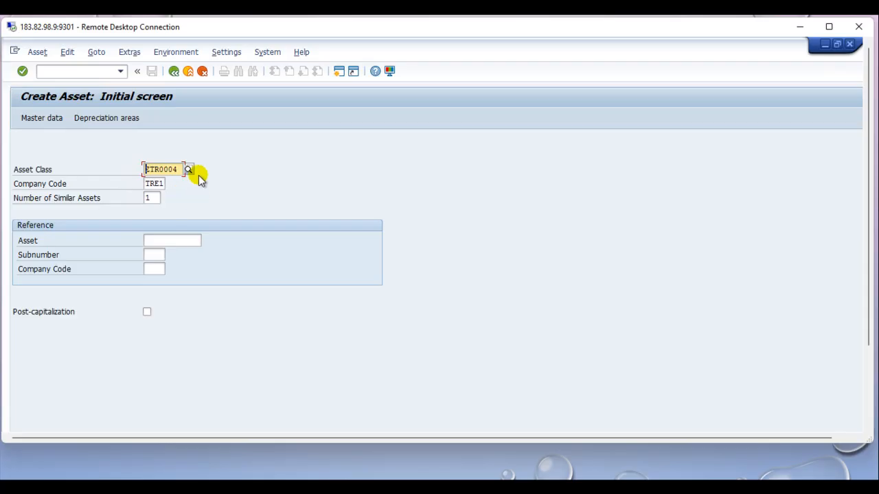
- Start a new asset in class ZTR0004 for company code TRE1 with subnumber 15 and the description Mercedes
key(Return)
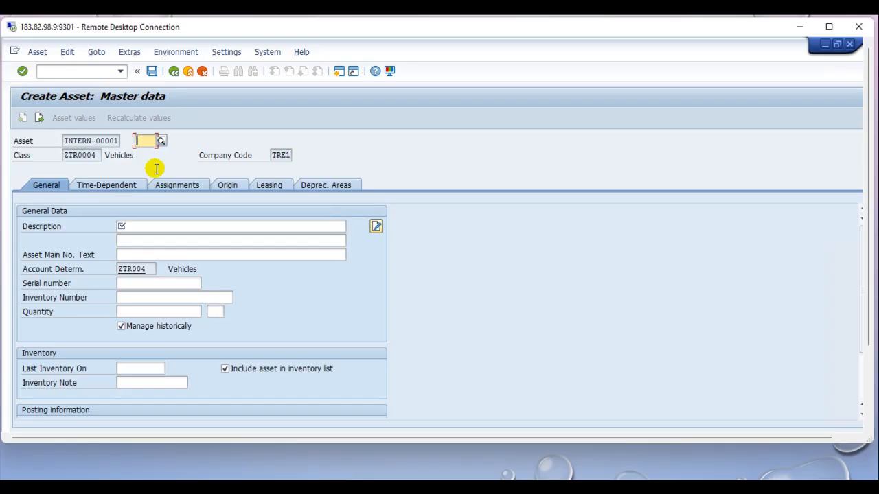
text(15)
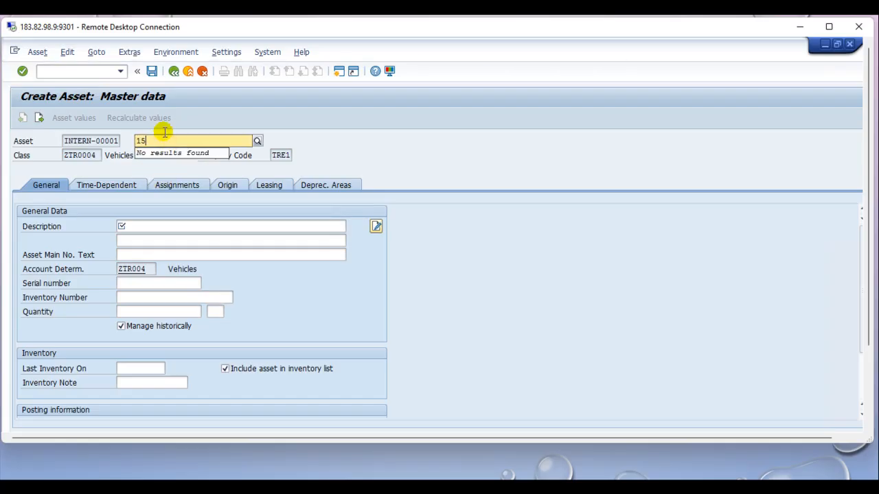
click(439, 212)
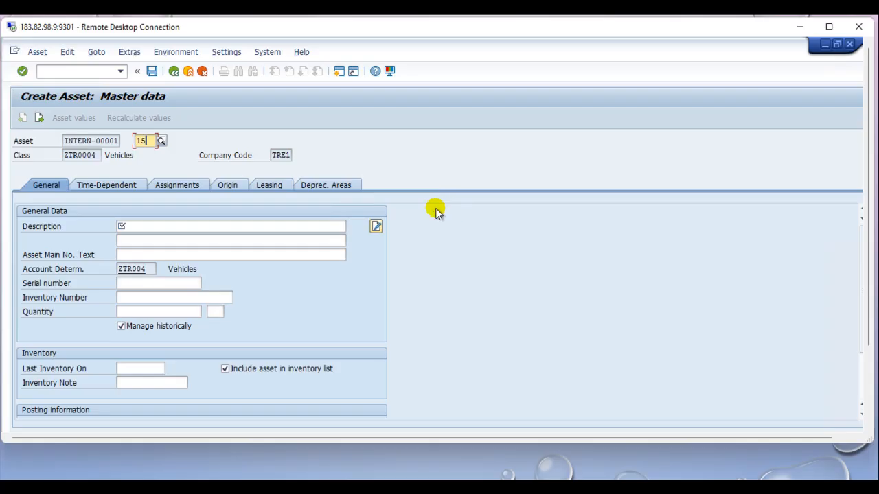
click(212, 227)
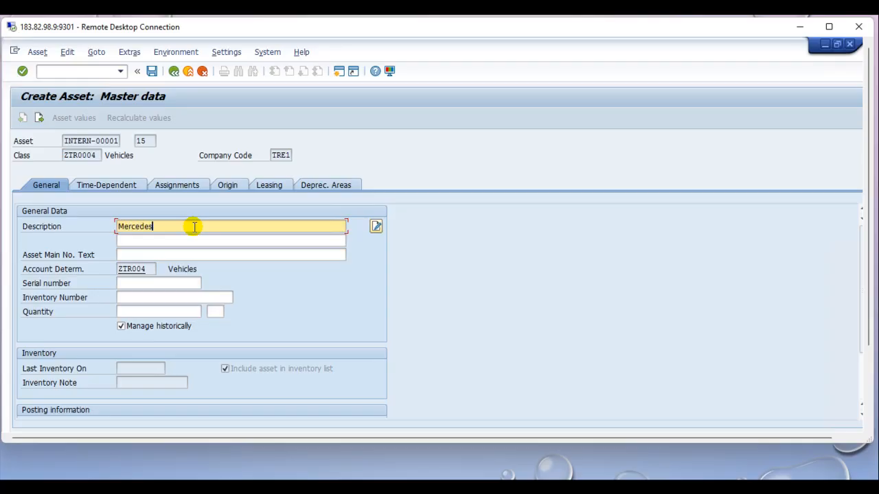
key(Return)
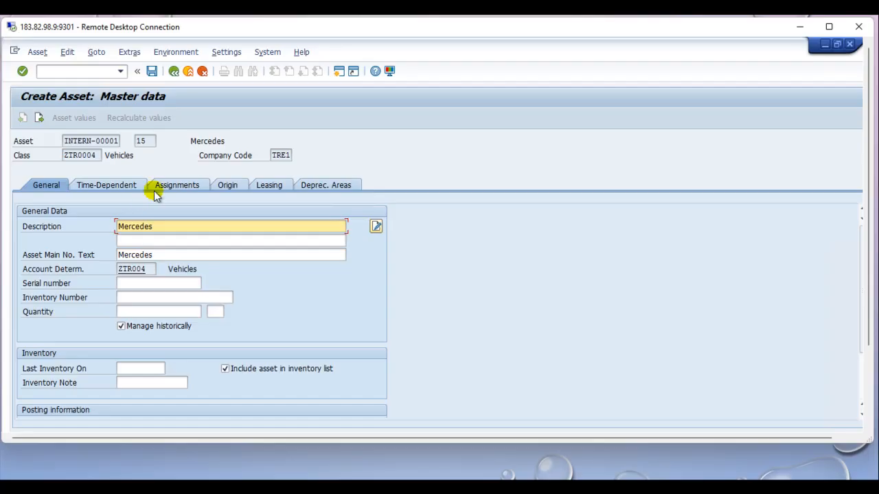
- Assign cost center 1TRE1AVE01 to the Mercedes and save the asset after checking its depreciation areas
click(129, 184)
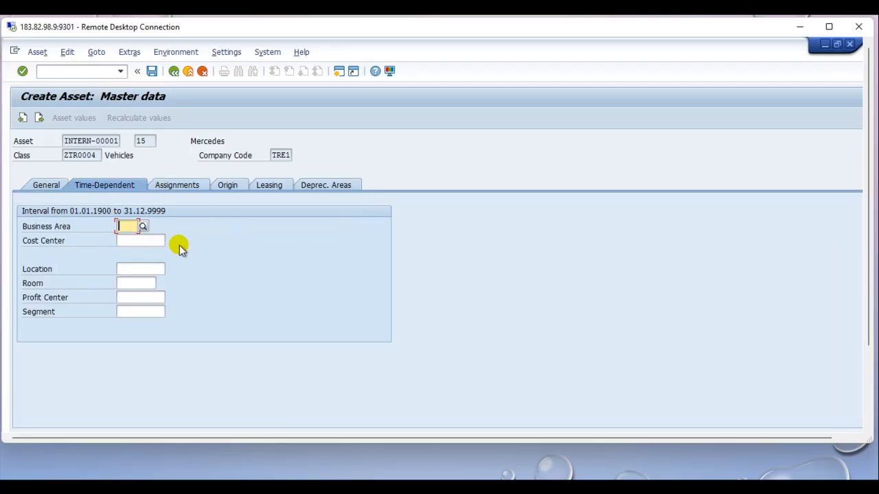
click(151, 239)
click(170, 235)
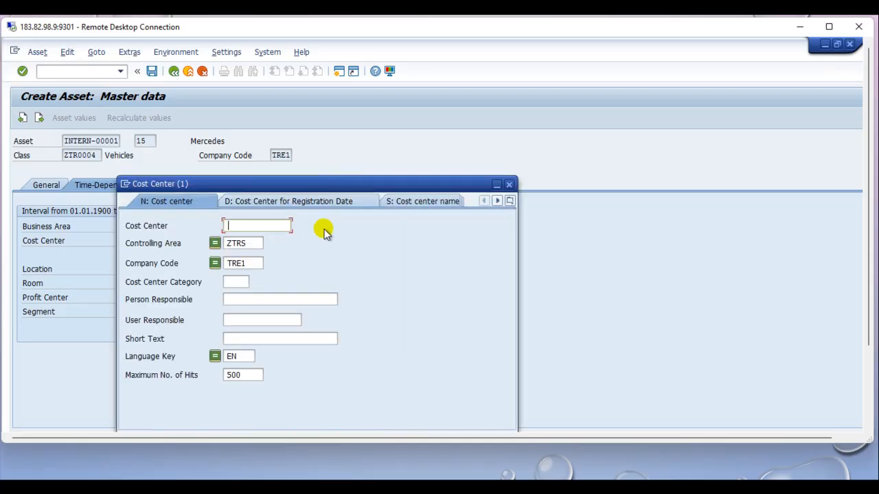
key(Return)
double_click(350, 204)
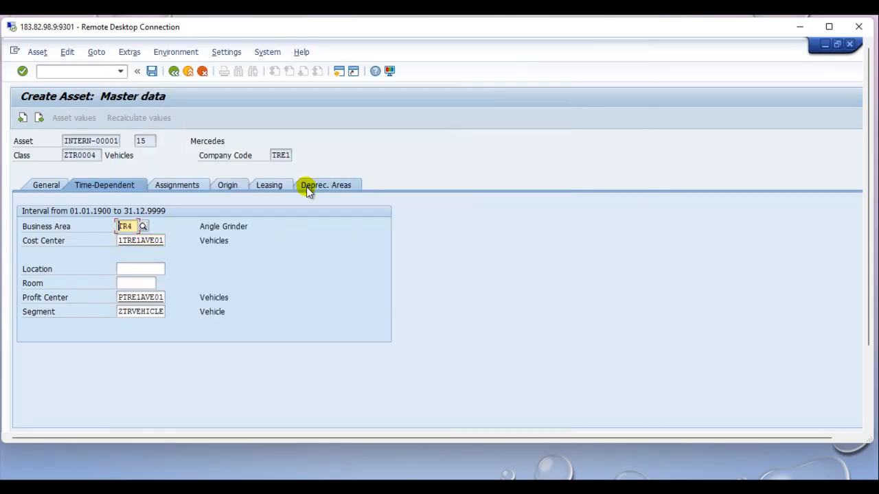
click(307, 186)
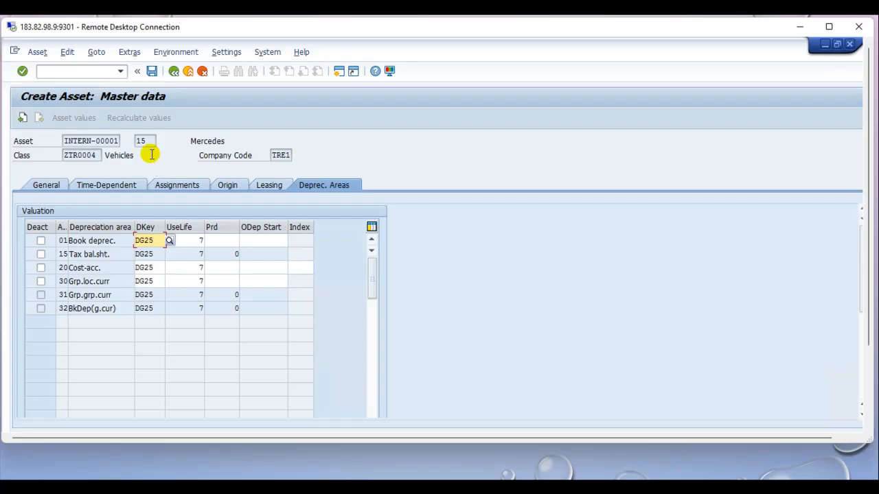
click(152, 71)
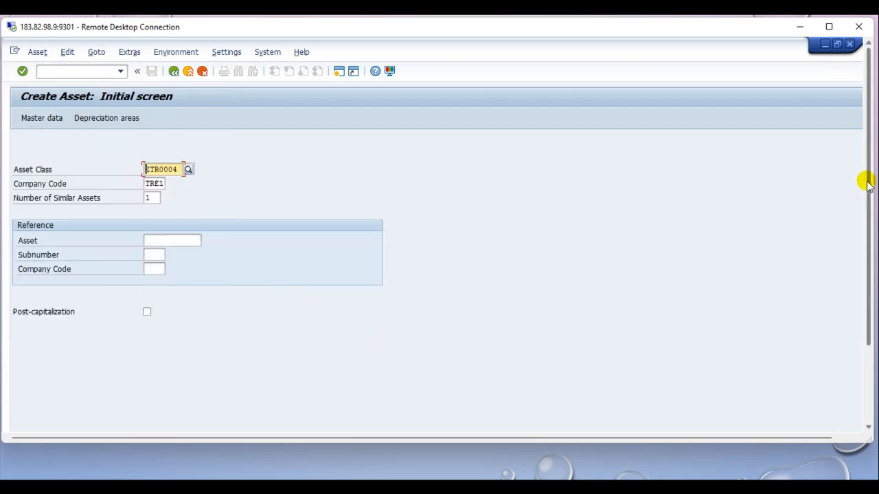
- Start creating 5 similar assets in class ZTR0005 (Low Value Asset) for company code TRE1
scroll(867, 184, down, 3)
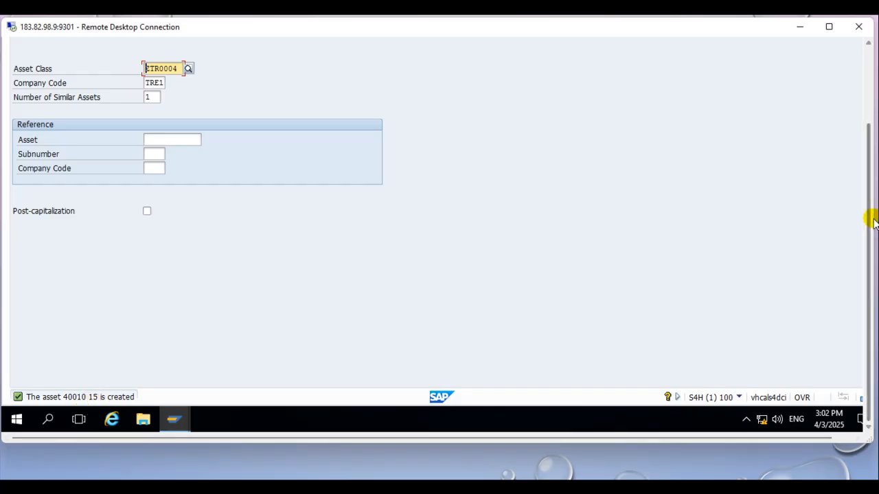
drag(872, 219, 870, 148)
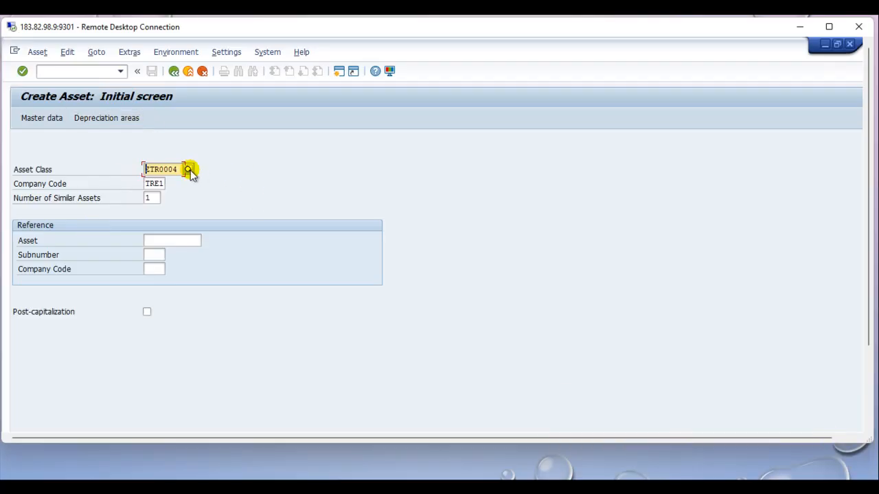
click(189, 169)
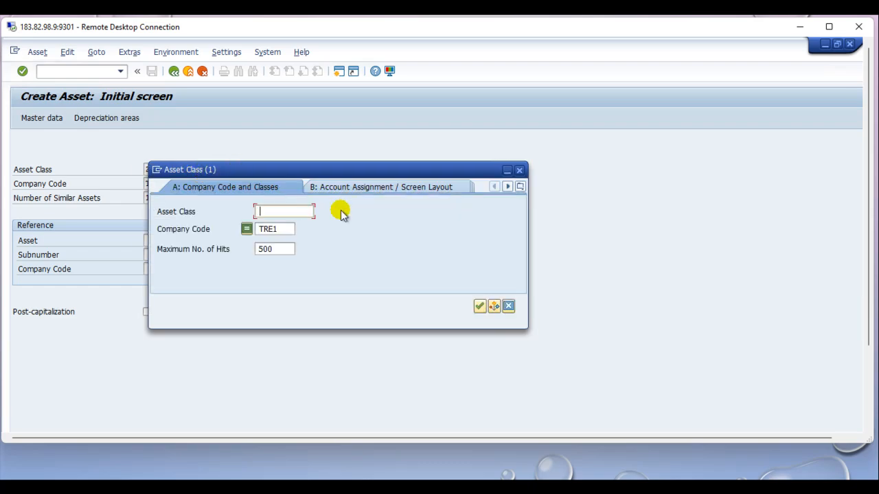
click(478, 306)
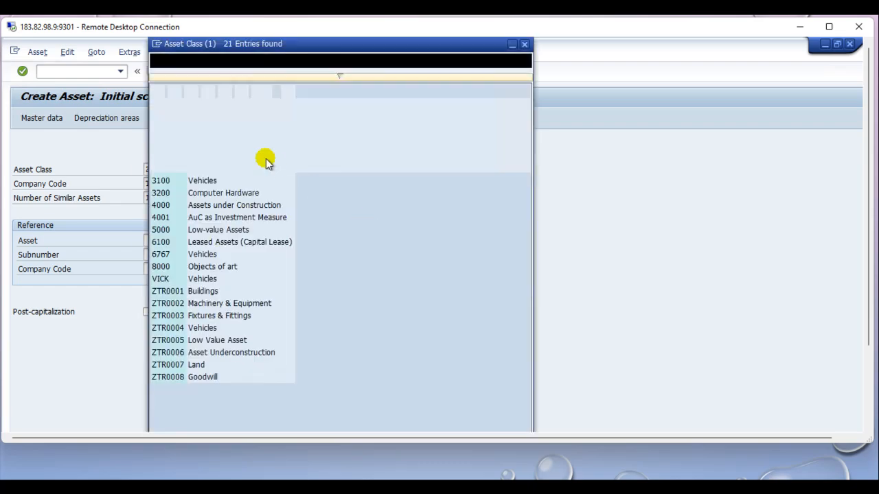
double_click(210, 343)
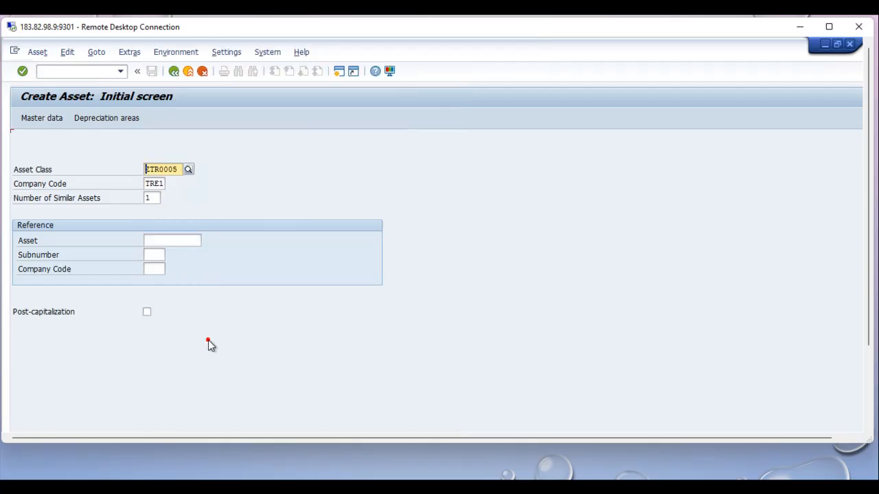
click(154, 199)
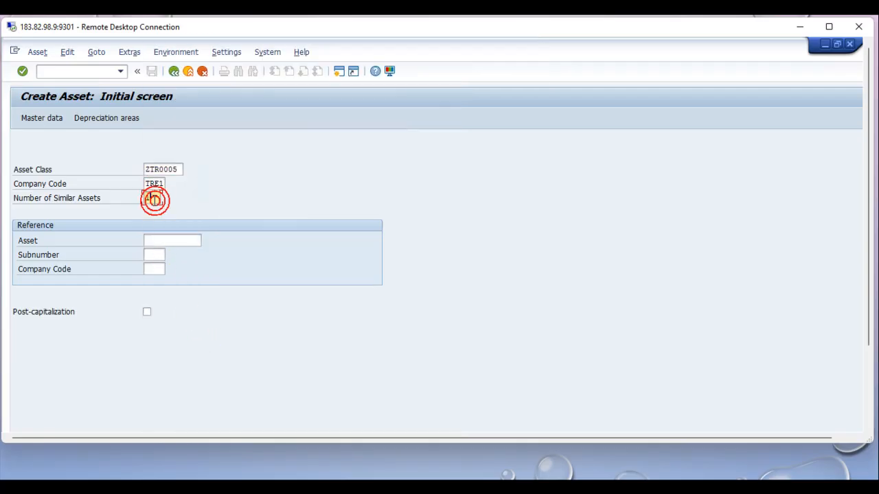
key(Return)
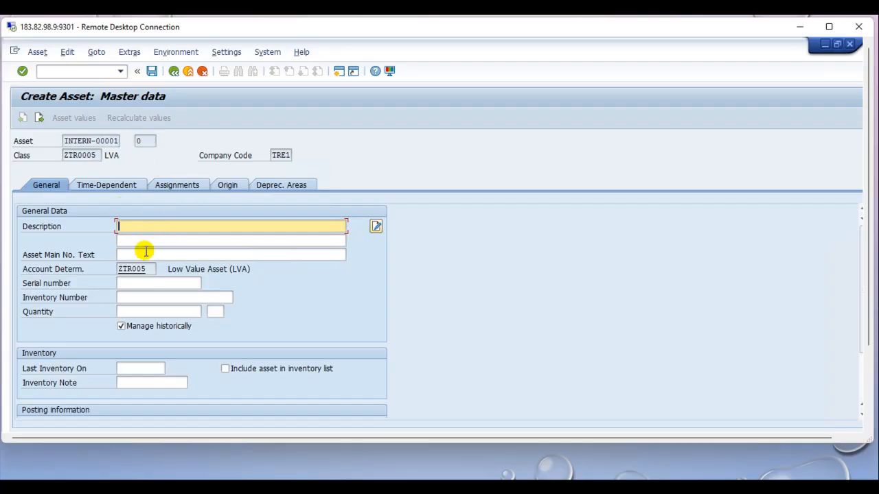
- Describe the low value assets as Printer and assign them cost center 1TRE1ALV01
click(162, 226)
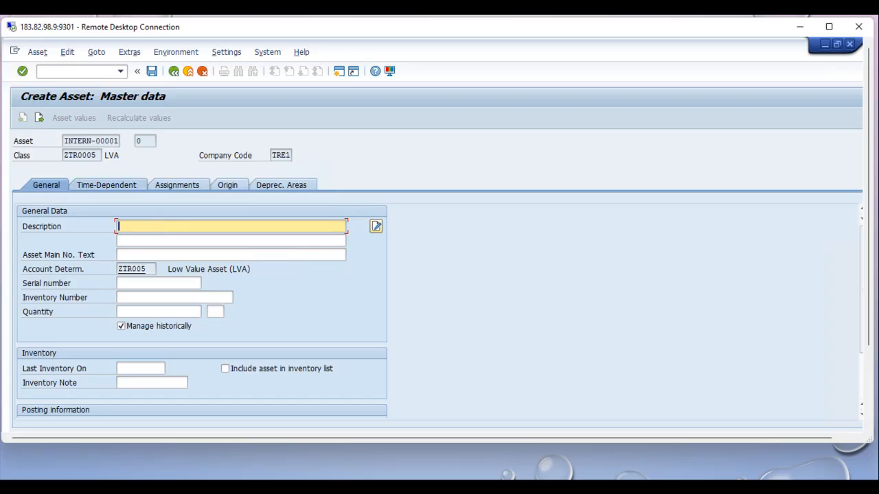
text(rinte)
key(Return)
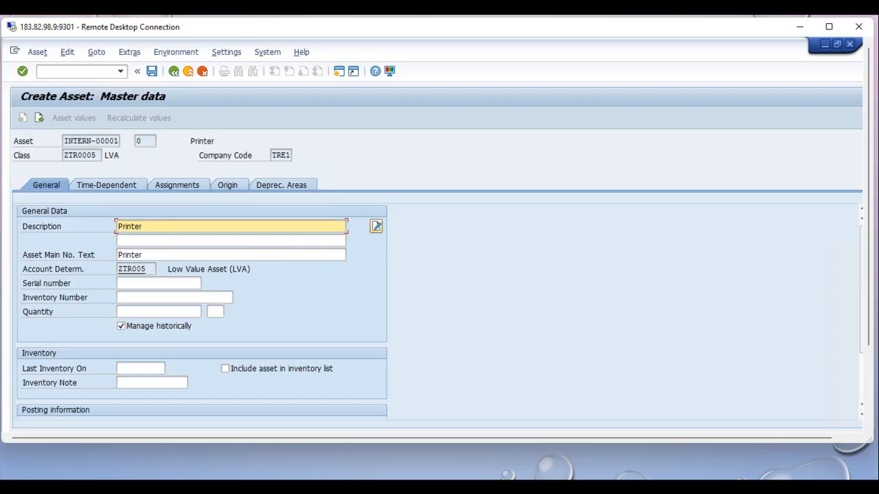
click(89, 186)
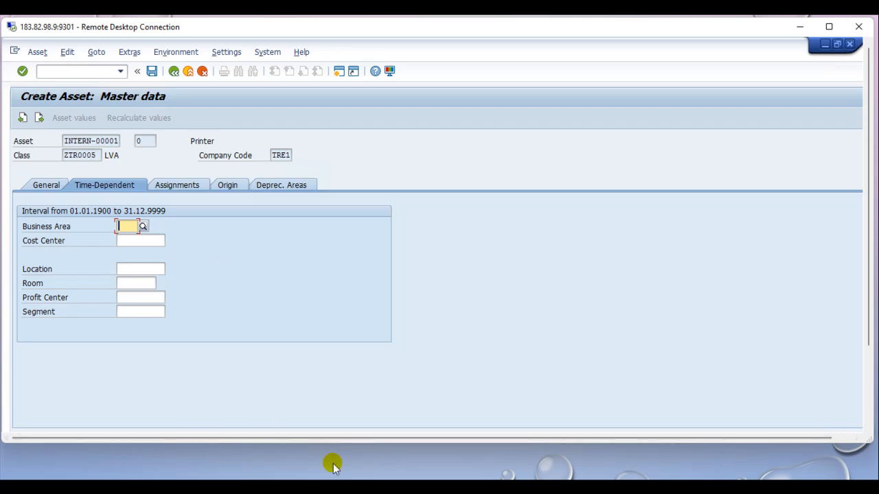
click(149, 241)
click(171, 240)
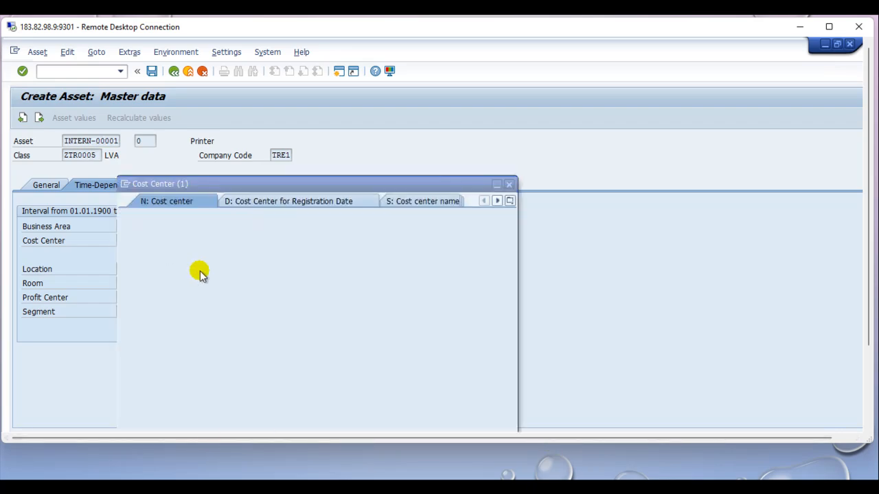
key(Return)
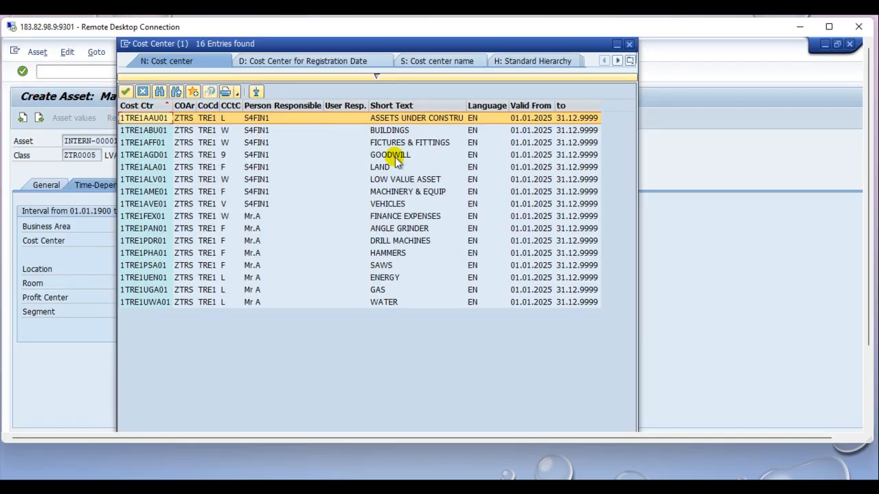
double_click(425, 180)
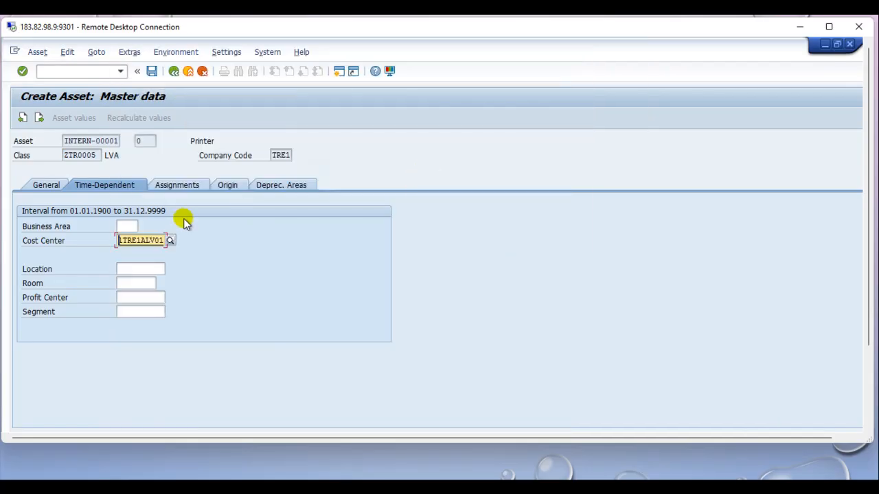
key(Return)
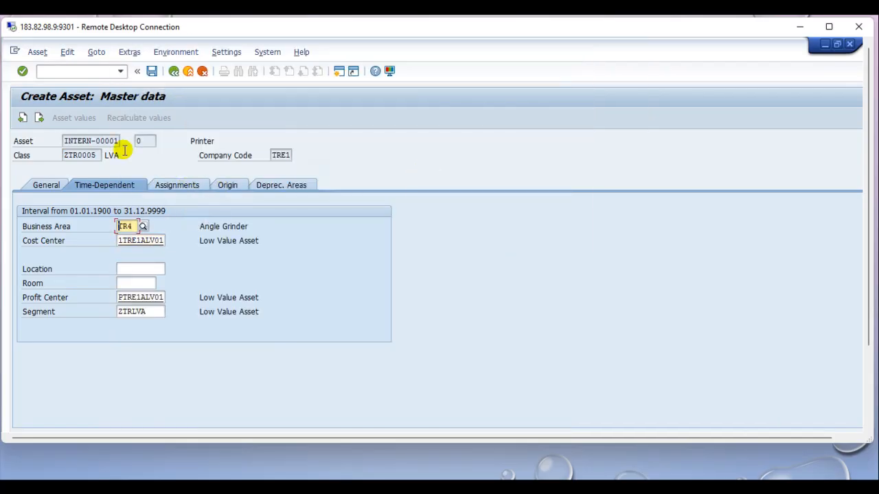
- Save with individual maintenance of the similar assets, describing the second one as Scanner and the third as Microwave
click(152, 72)
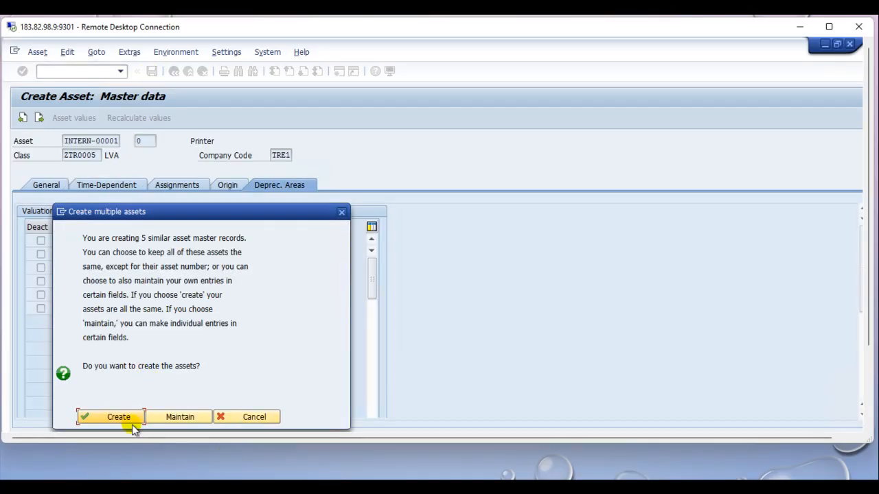
click(186, 417)
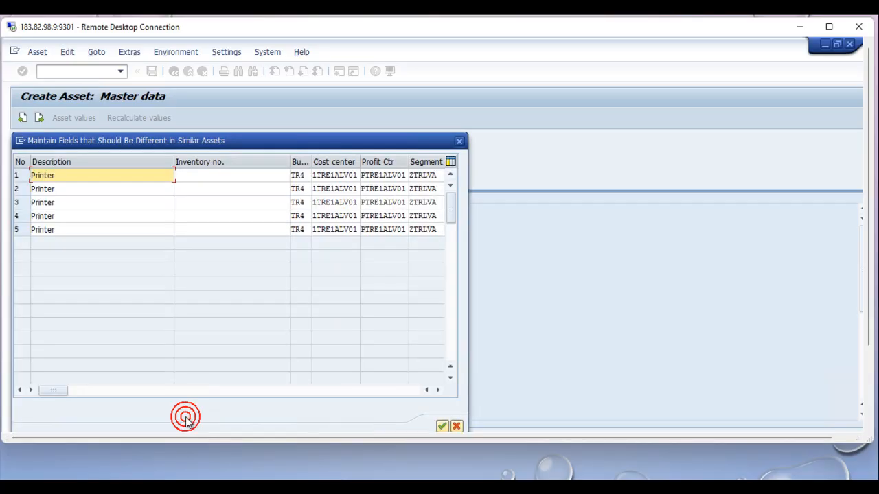
click(79, 189)
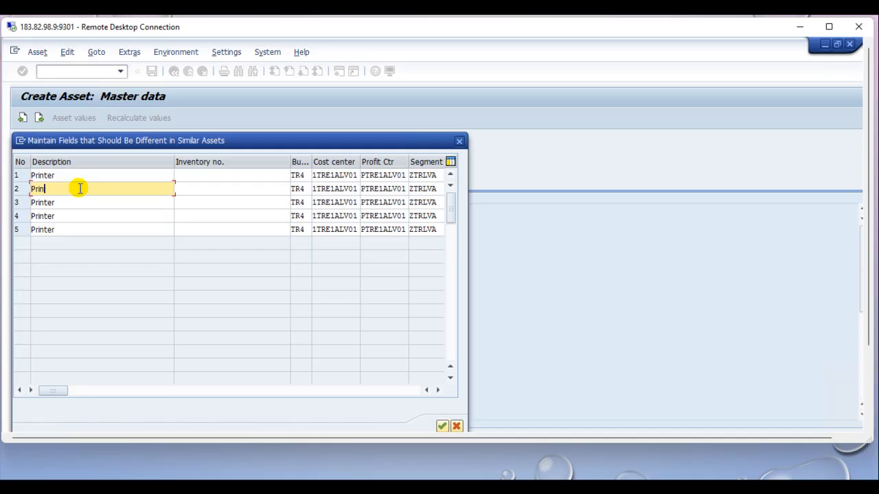
key(BackSpace)
text(Scanner)
key(Tab)
key(Tab)
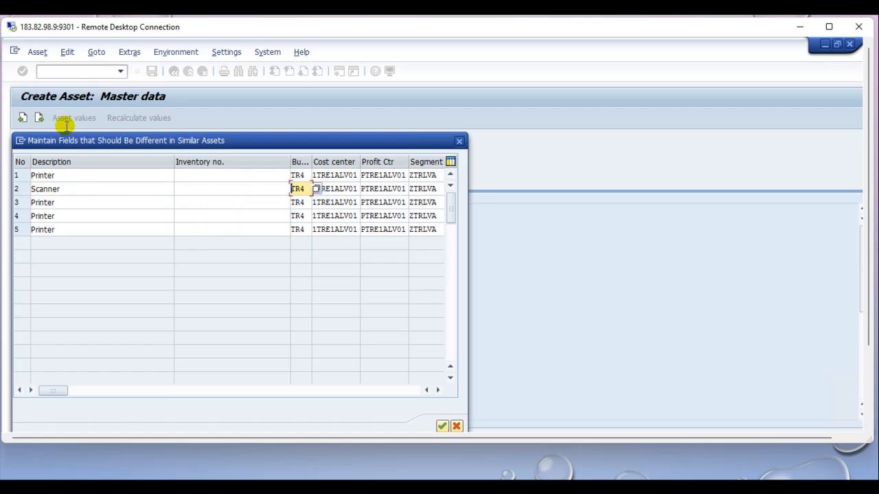
click(64, 201)
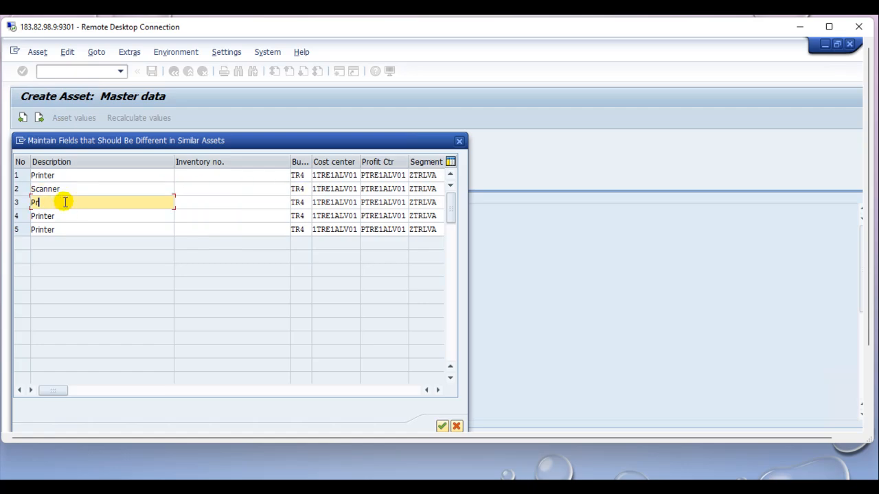
key(BackSpace)
key(BackSpace)
text(Microwave)
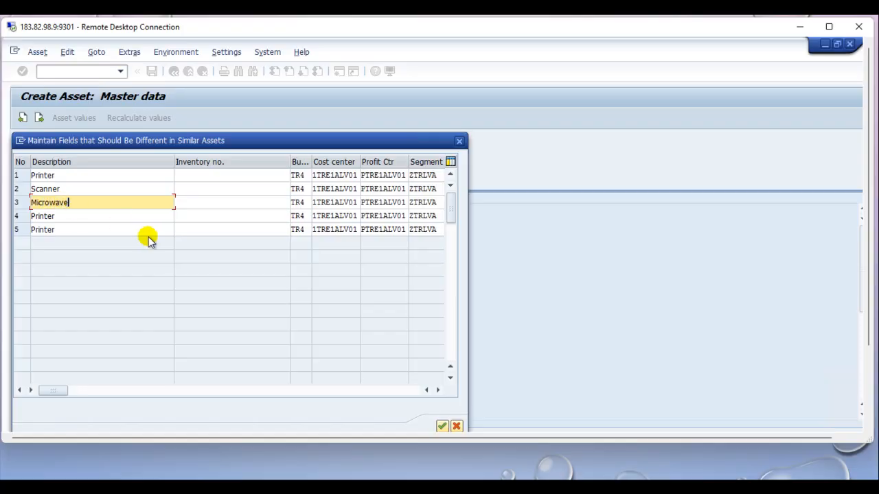
- Describe the fourth asset as I-pad and the fifth as Laptop, and create all the low value assets
click(105, 218)
key(BackSpace)
key(BackSpace)
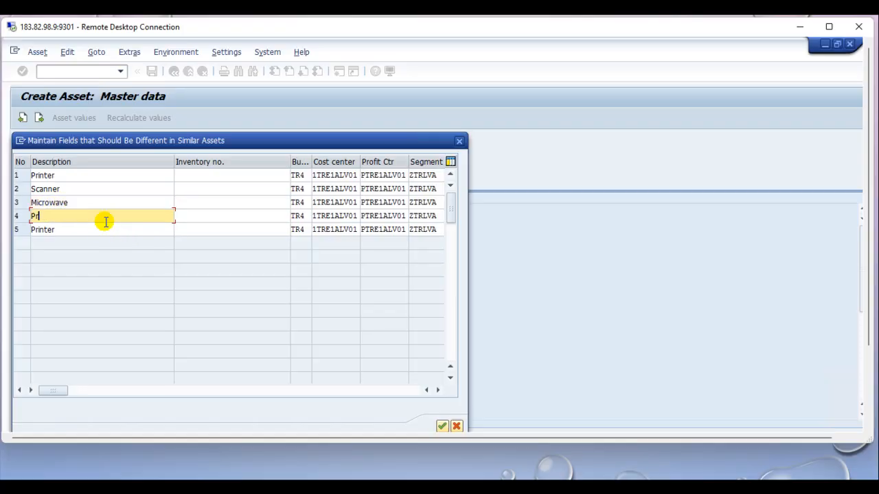
text(I-pad)
click(96, 229)
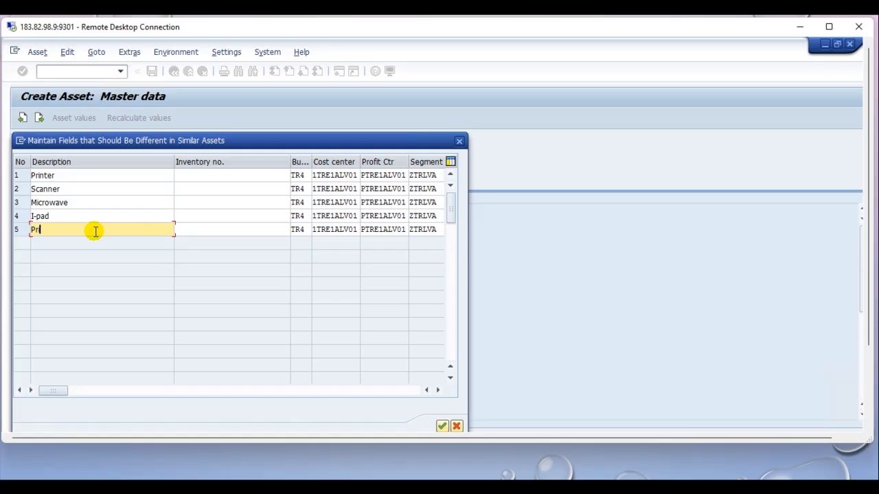
key(BackSpace)
key(BackSpace)
text(La)
key(Return)
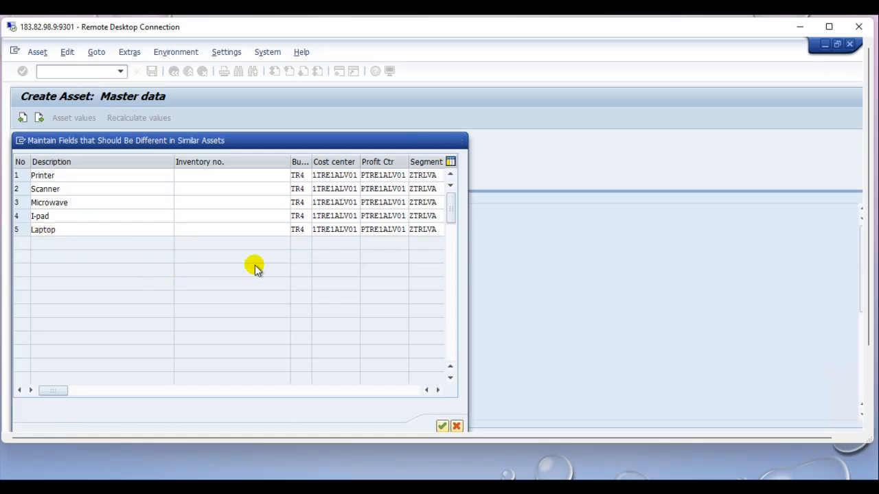
click(122, 417)
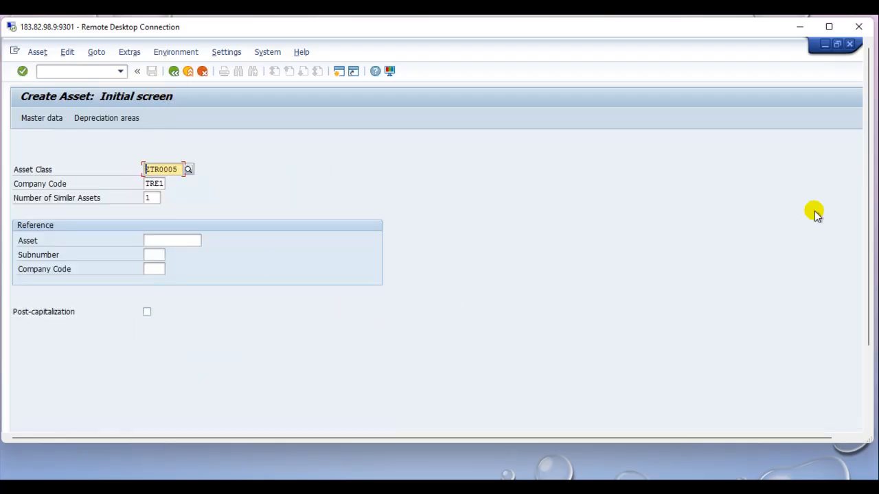
drag(873, 190, 873, 295)
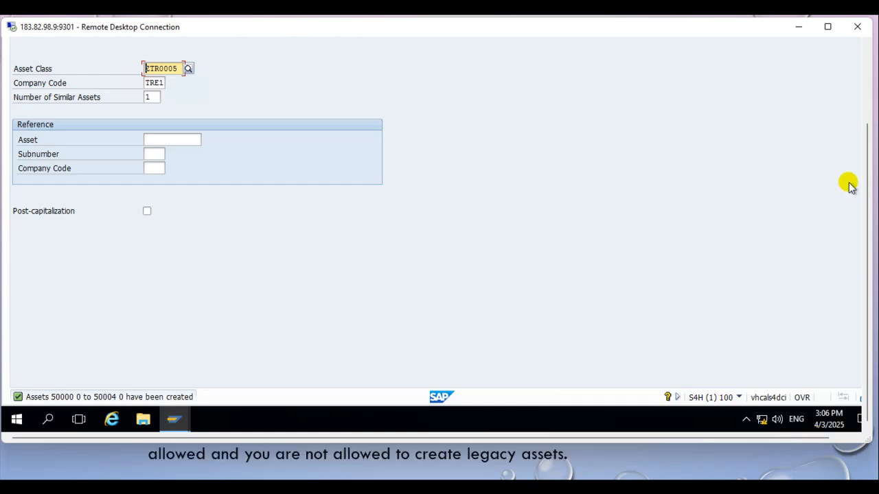
- Start creating 5 similar assets in class ZTR0003 (Fixtures & Fittings) for company code TRE1
drag(866, 189, 866, 88)
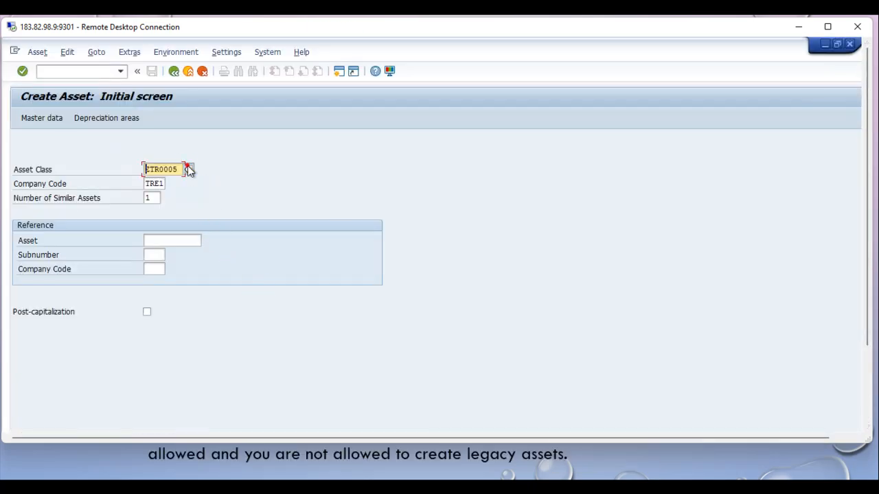
click(189, 169)
key(Return)
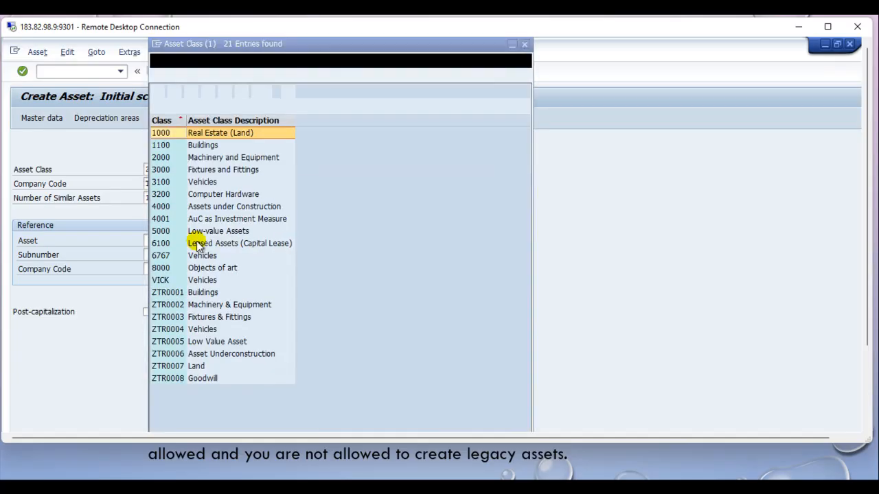
double_click(212, 317)
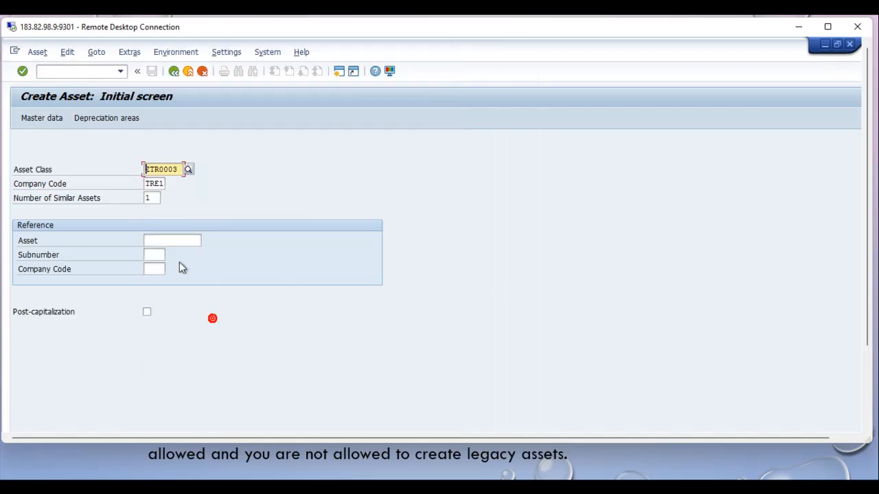
click(151, 199)
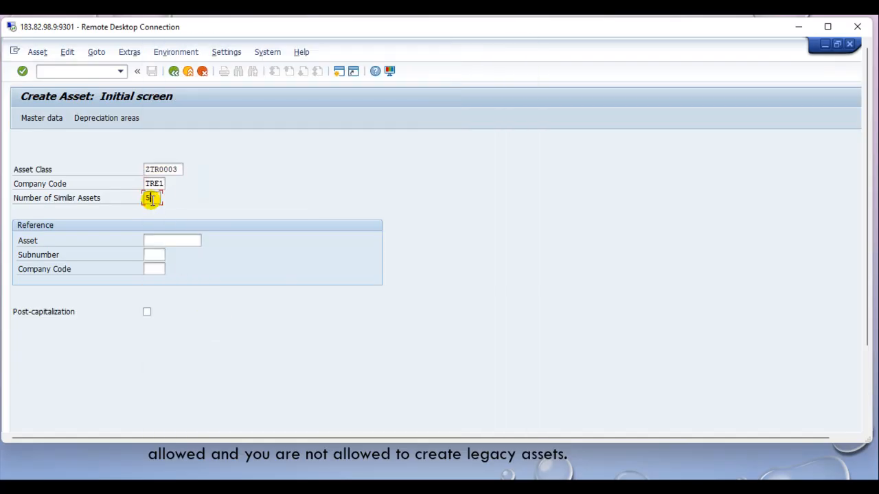
key(Return)
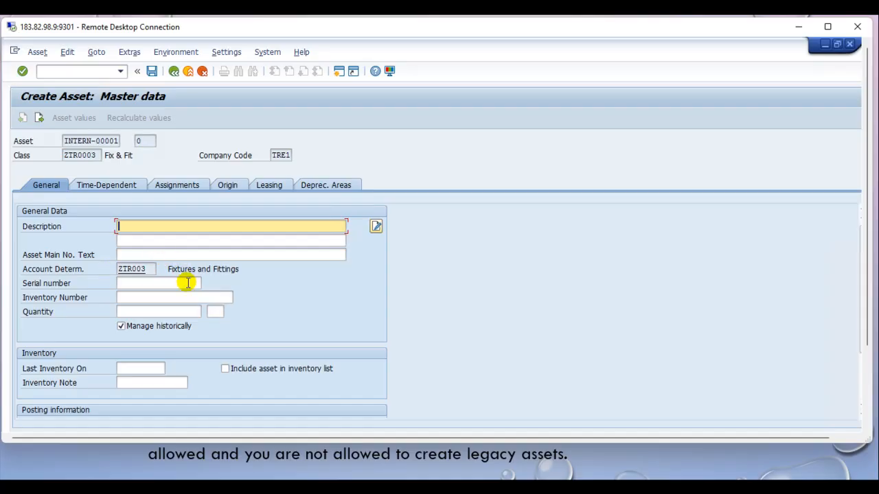
- Set the description of the fixtures and fittings assets to Office Desk and the quantity to 50
click(161, 224)
click(147, 311)
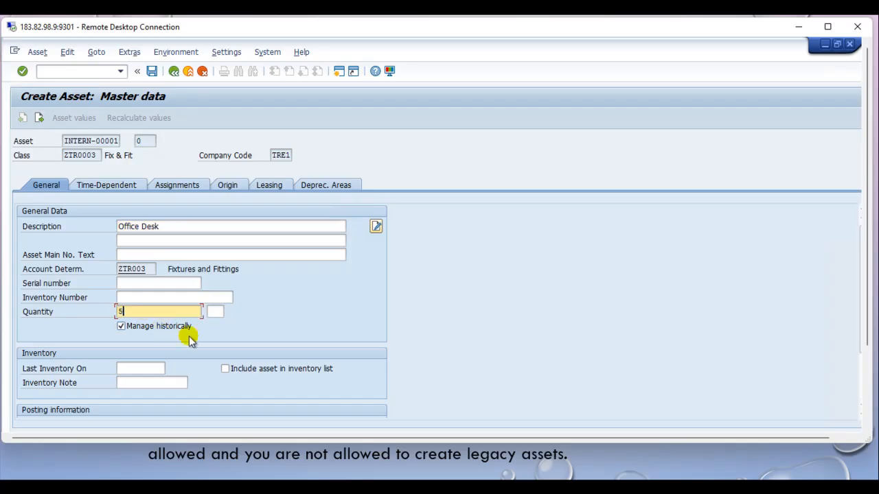
text(50)
- Open the list of units of measure for the quantity and look through it for a piece unit
click(215, 313)
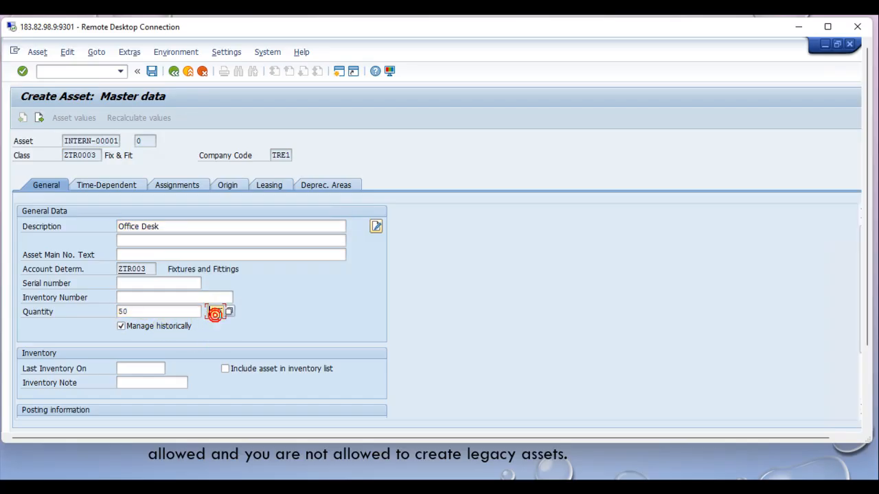
click(228, 312)
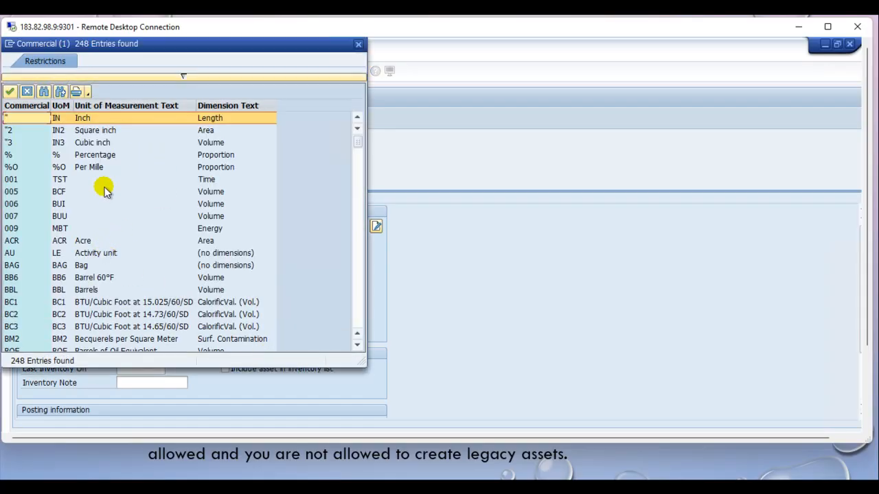
scroll(109, 270, down, 15)
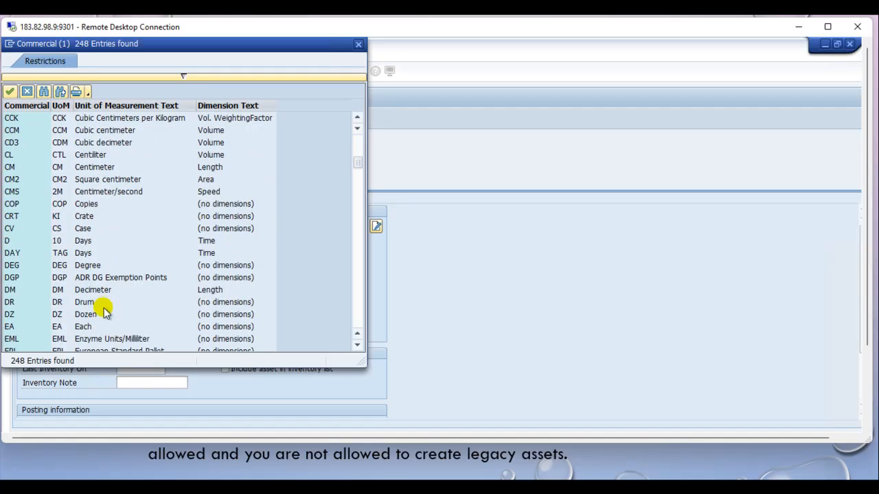
scroll(100, 275, down, 11)
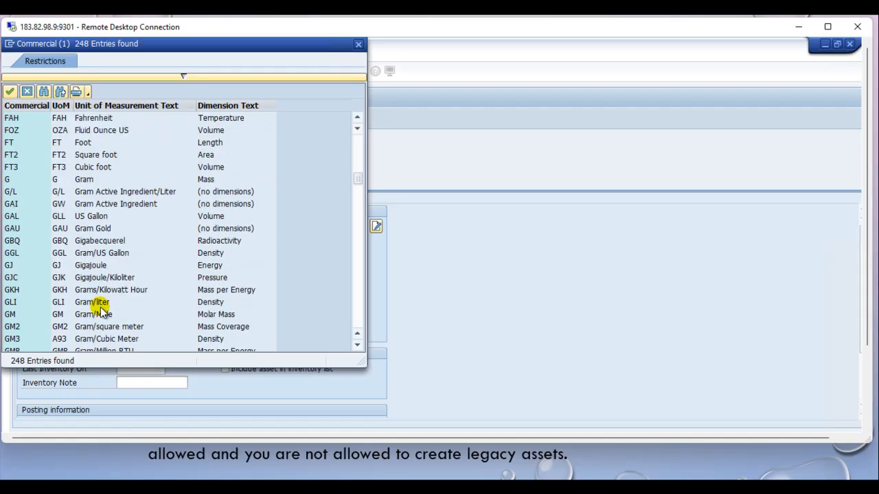
scroll(102, 316, down, 10)
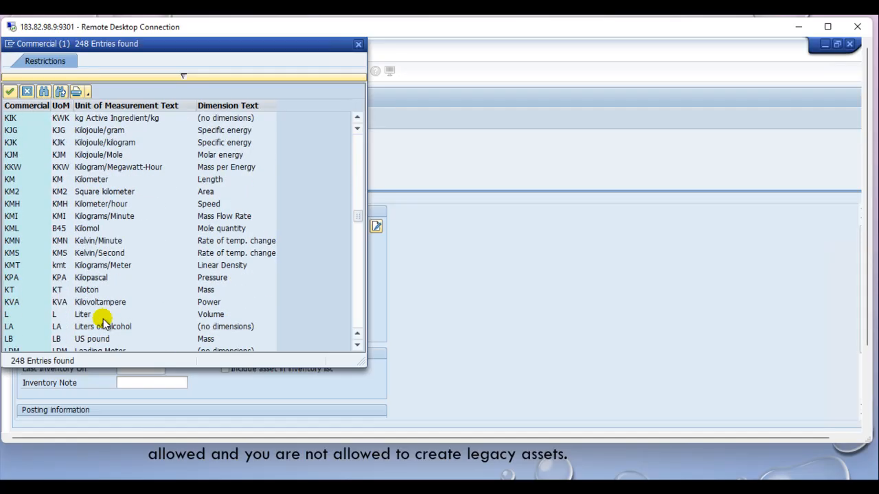
scroll(103, 322, down, 5)
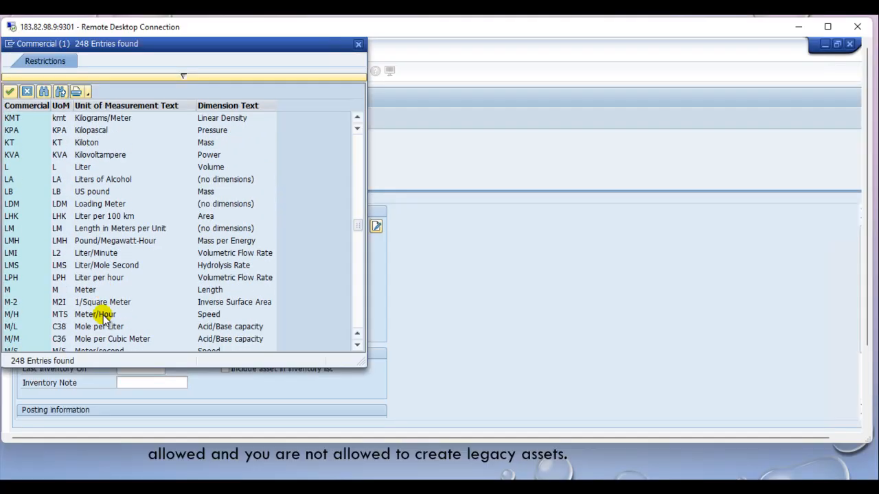
scroll(103, 316, down, 5)
scroll(110, 309, up, 13)
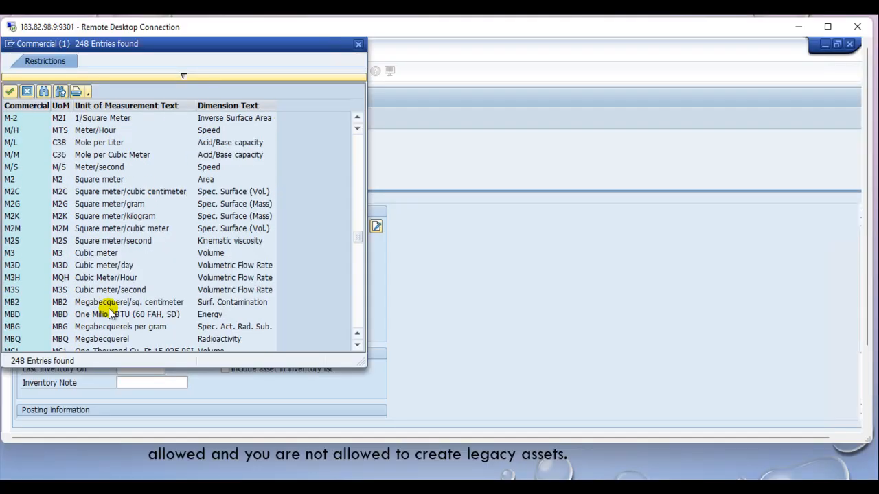
scroll(117, 217, down, 2)
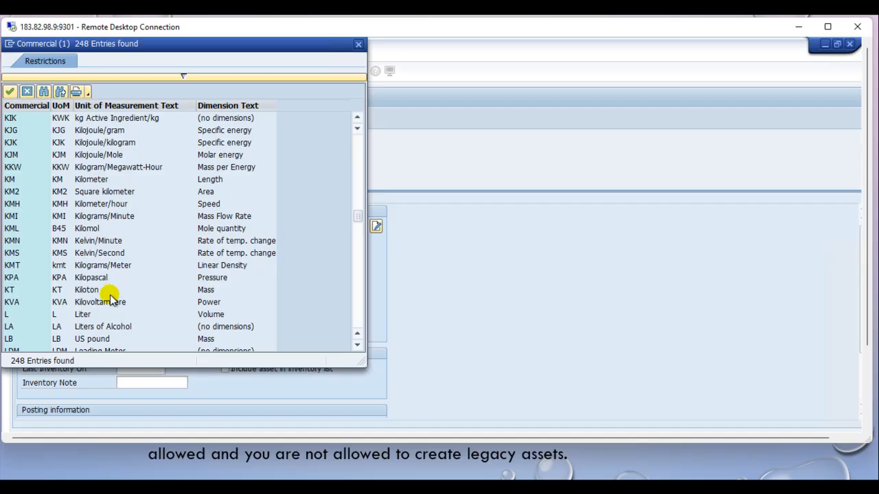
scroll(110, 301, down, 7)
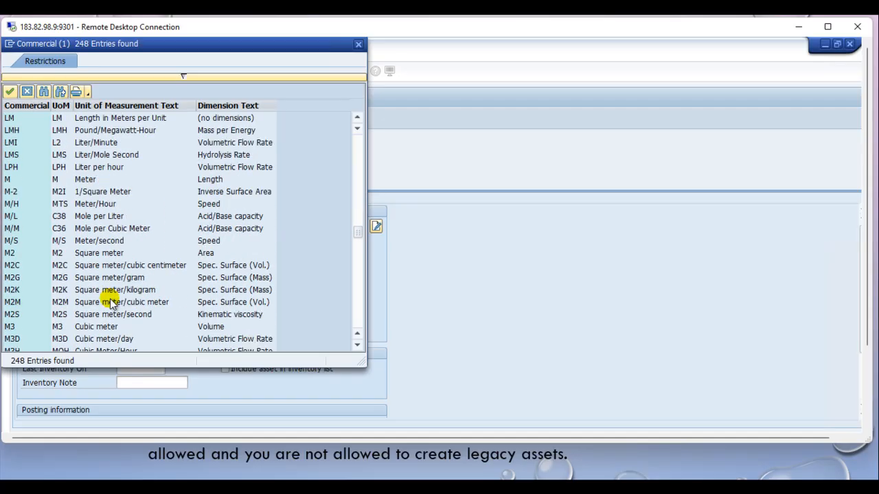
scroll(110, 302, down, 6)
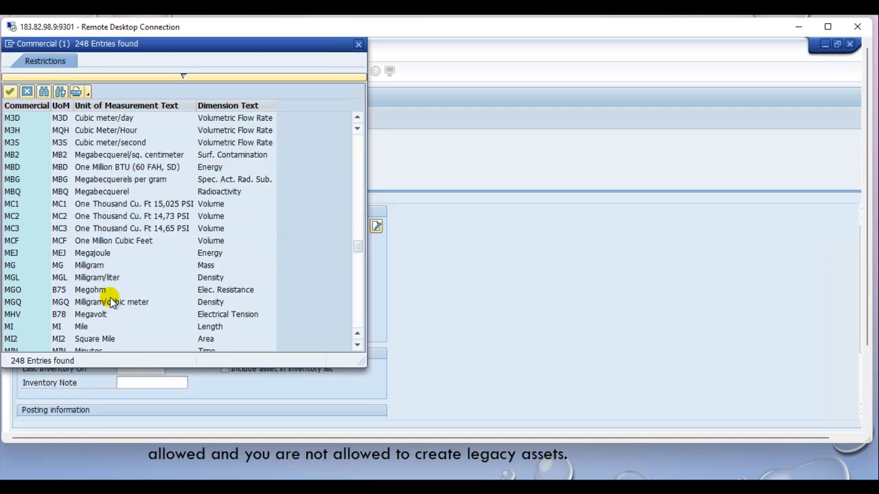
scroll(128, 243, down, 4)
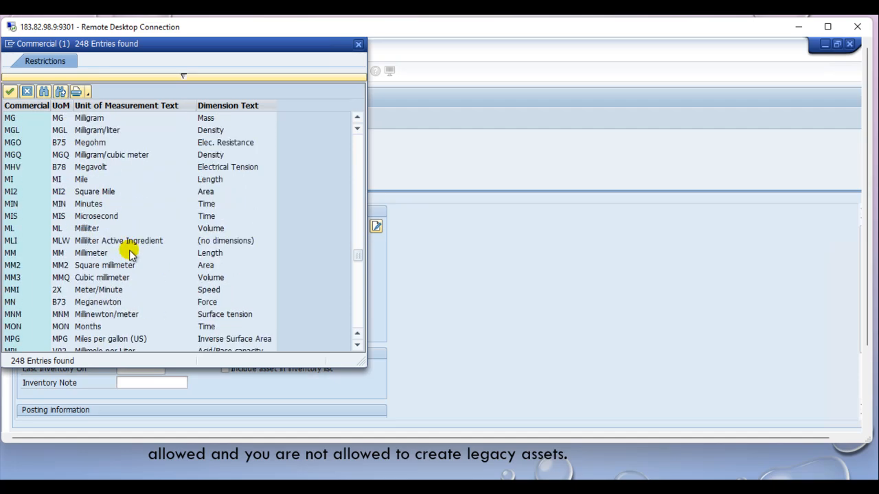
scroll(130, 253, up, 4)
scroll(130, 253, up, 16)
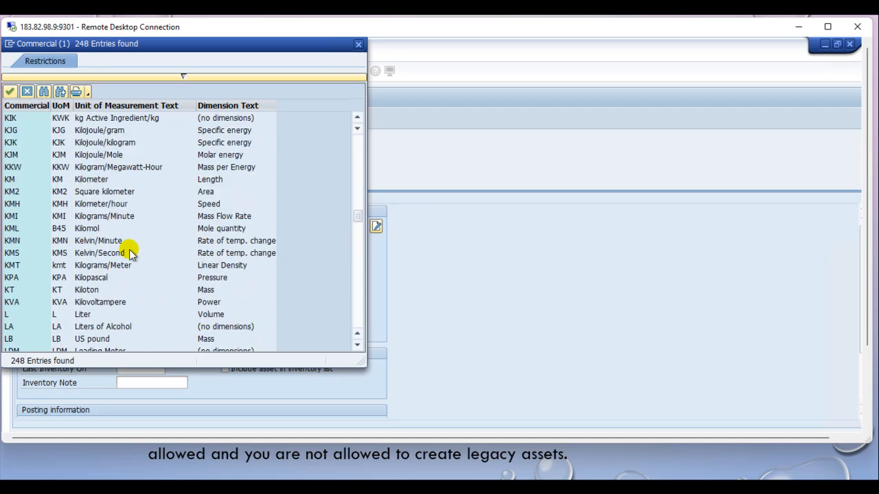
scroll(118, 208, up, 20)
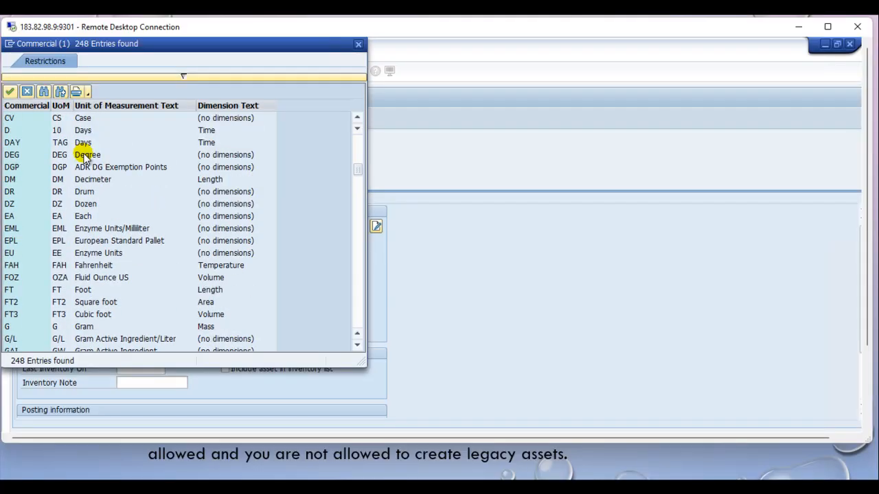
scroll(108, 170, up, 6)
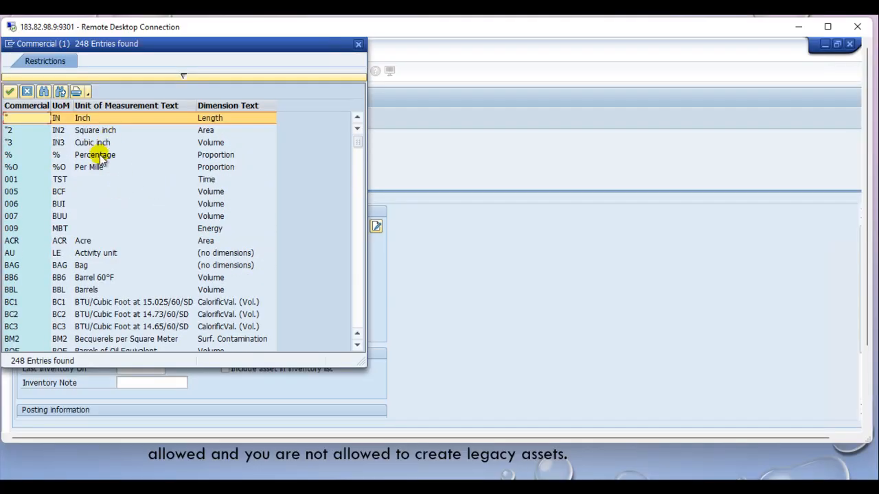
- Search the unit list for "piec" and set the quantity's unit to PC (Piece)
click(43, 91)
text(pie)
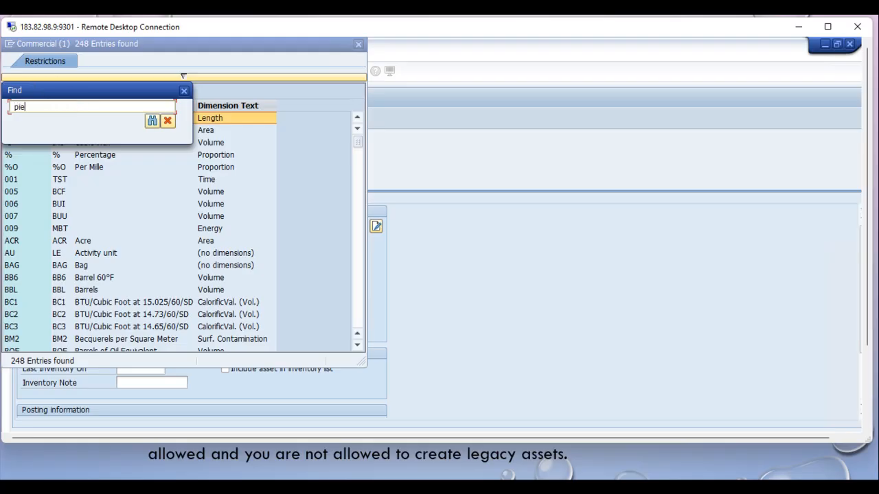
text(c)
key(Return)
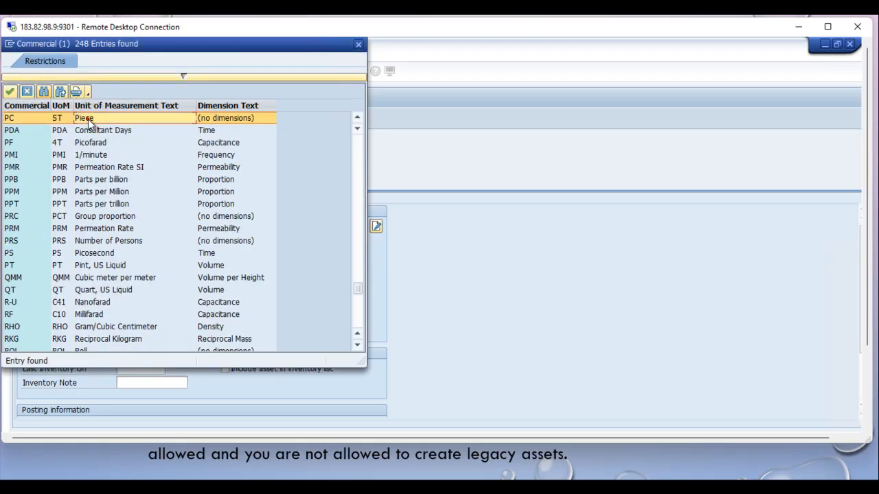
double_click(86, 118)
key(Return)
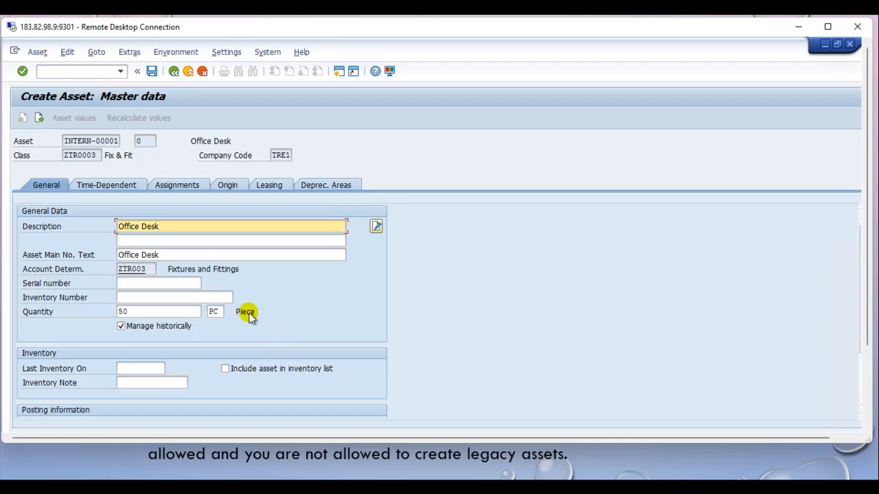
- Assign the fixtures and fittings cost center 1TRE1AFF01 in the asset's time-dependent data
click(113, 187)
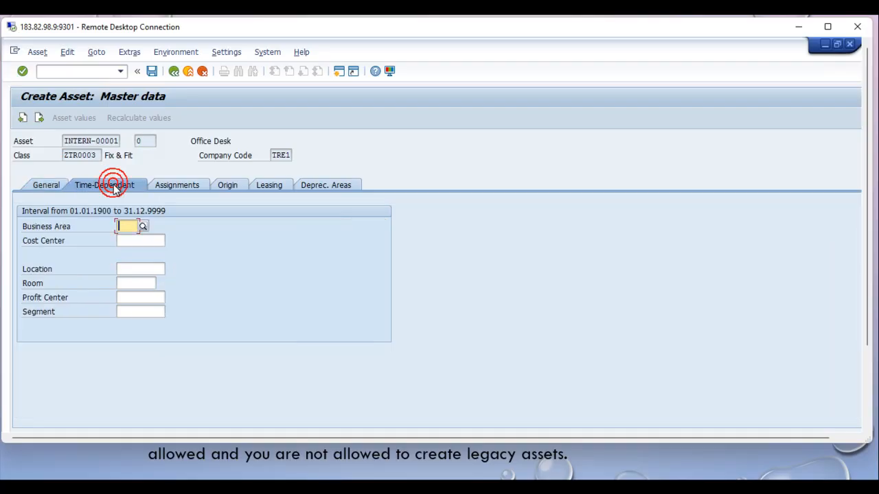
click(149, 240)
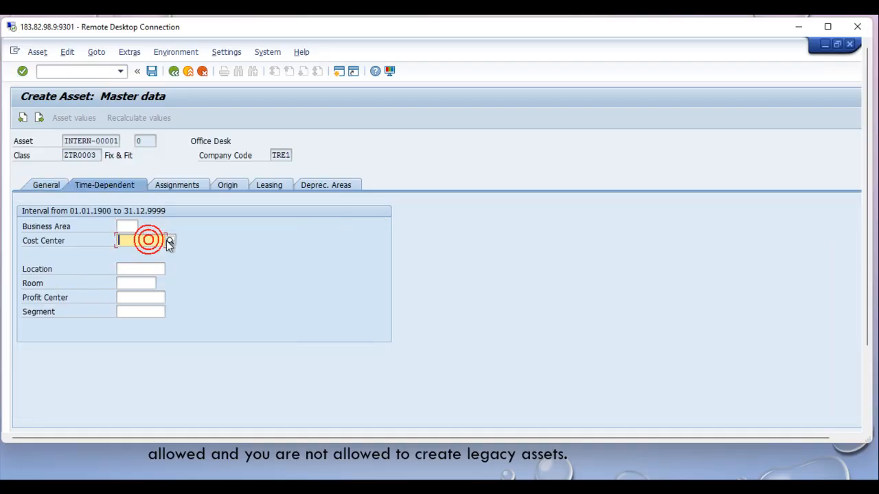
click(173, 242)
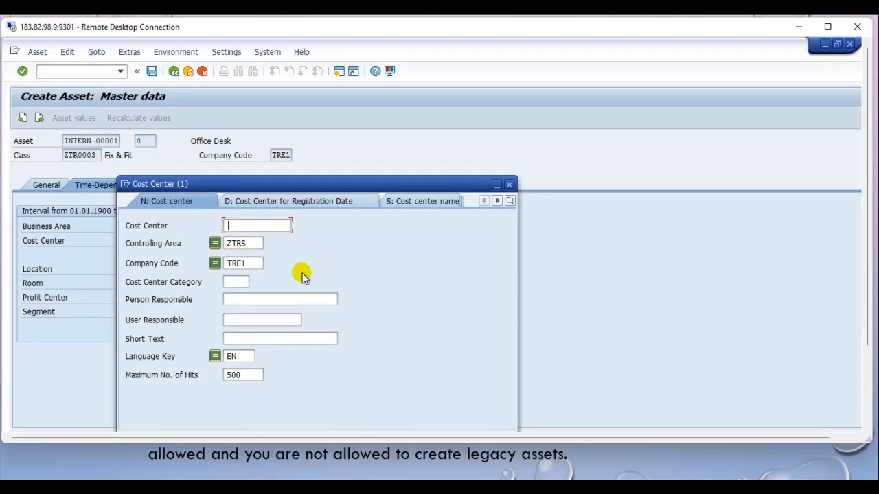
key(Return)
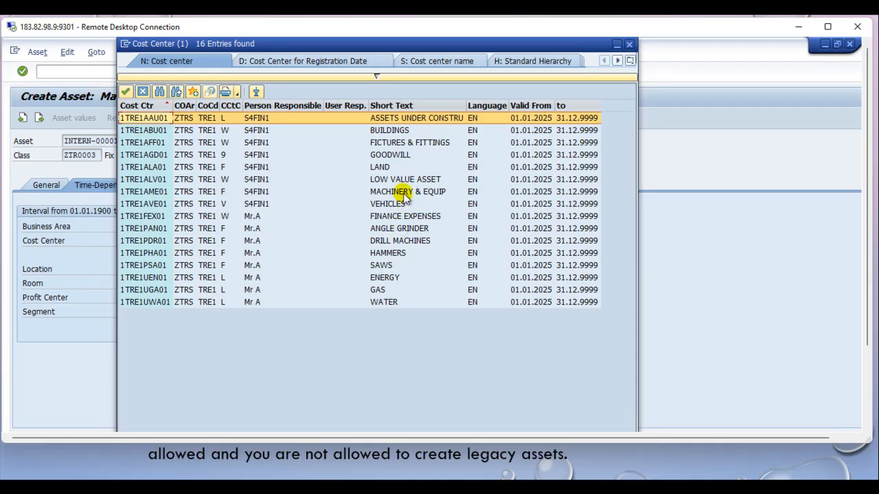
double_click(398, 143)
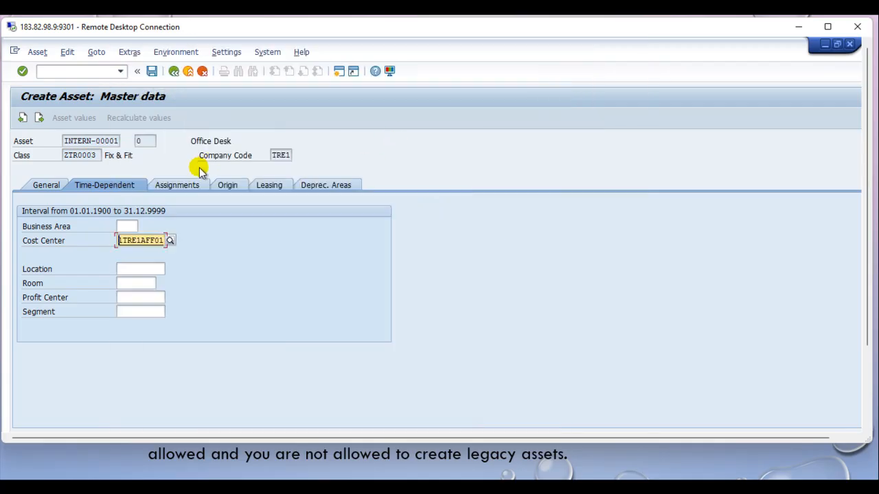
key(Return)
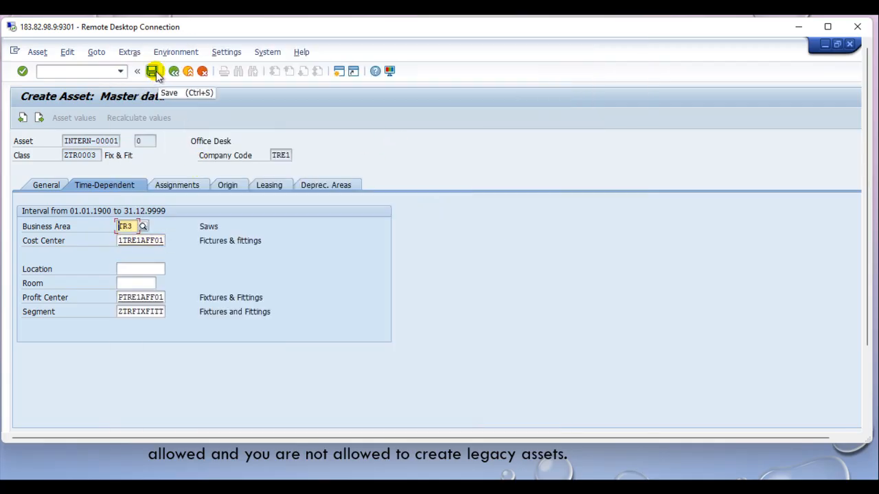
- Save with individual maintenance of the similar assets and clear the second asset's description
click(152, 72)
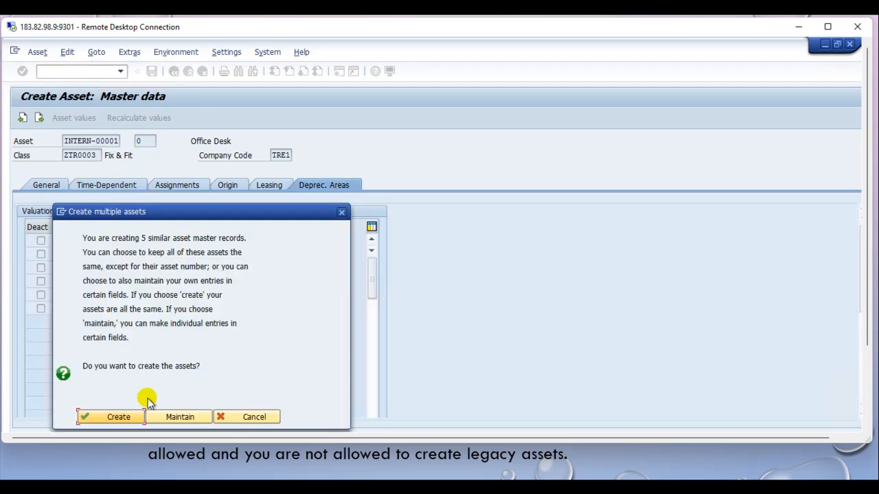
click(175, 417)
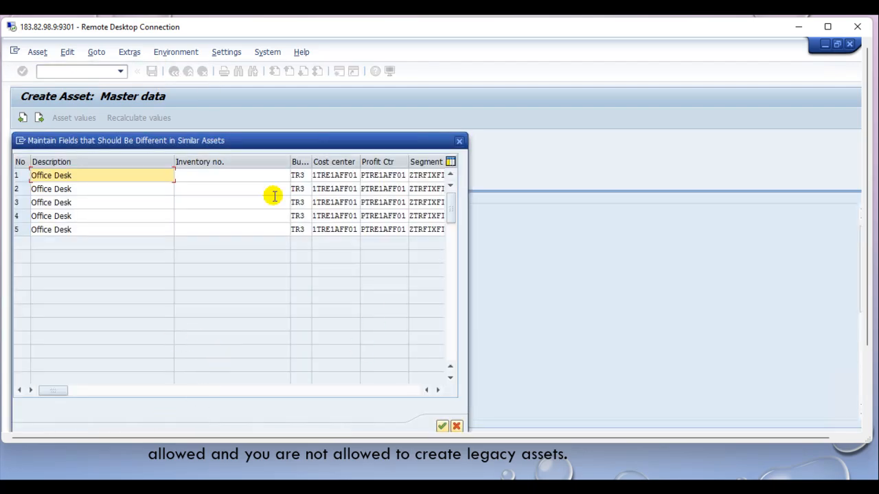
click(88, 188)
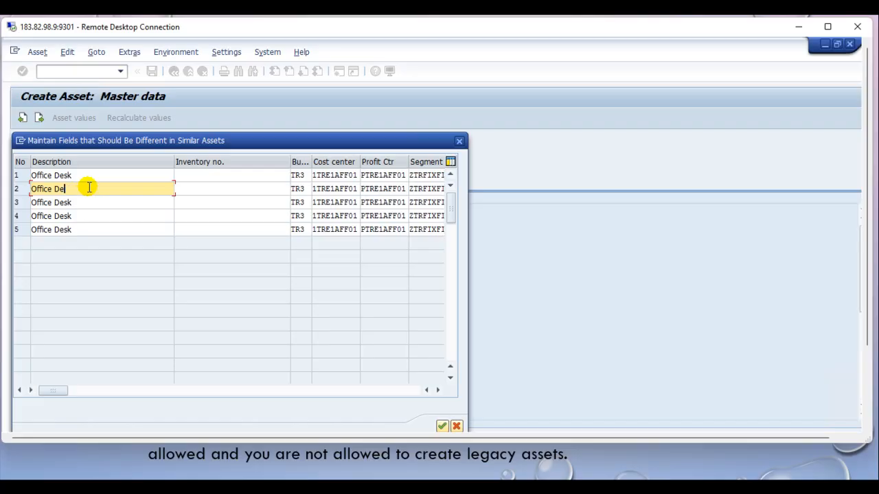
key(BackSpace)
key(BackSpace)
key(BackSpace)
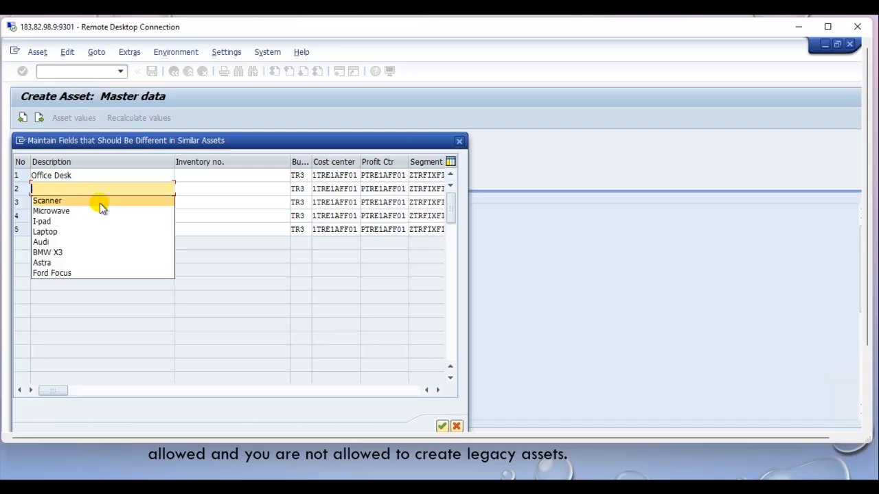
click(239, 286)
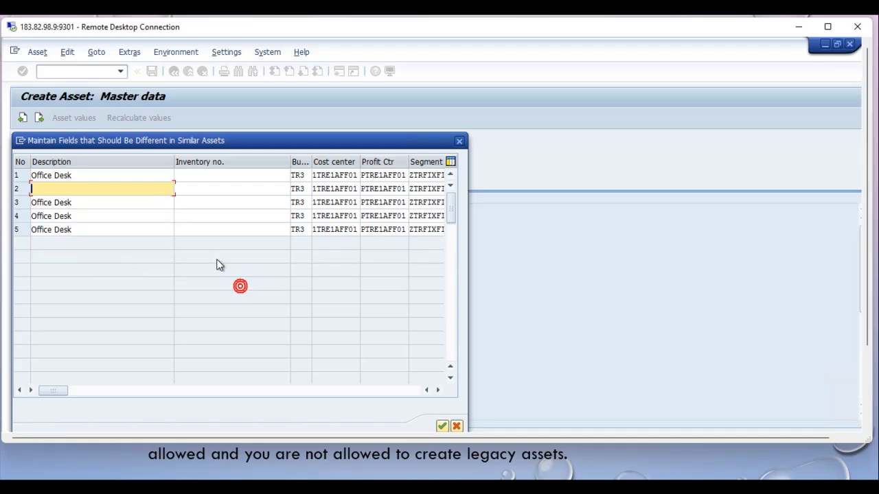
- Clear the descriptions of the third and fourth similar assets
click(83, 202)
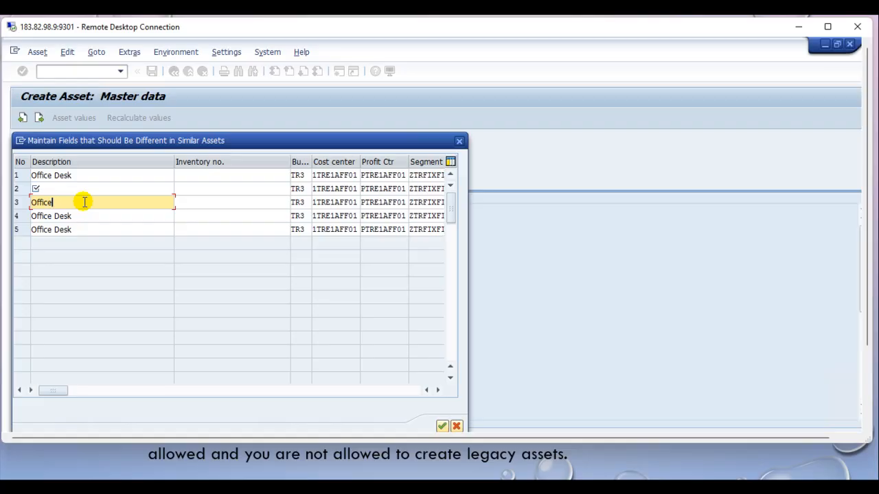
key(BackSpace)
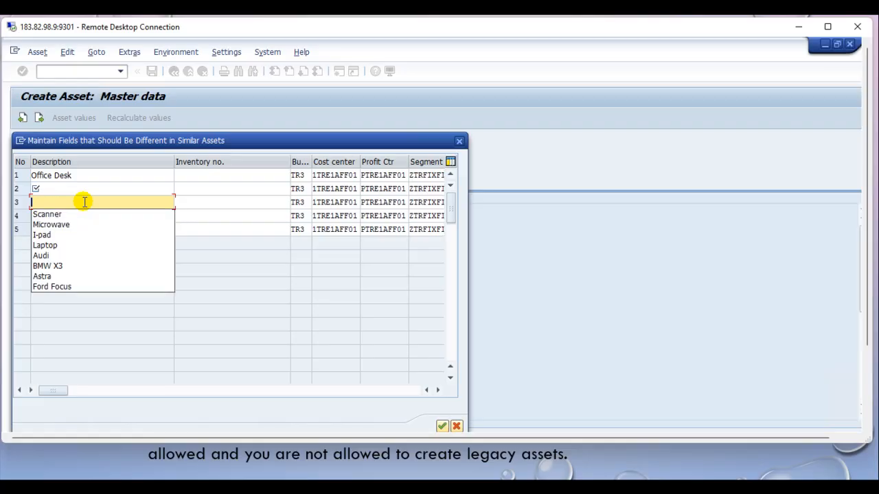
click(207, 261)
click(96, 216)
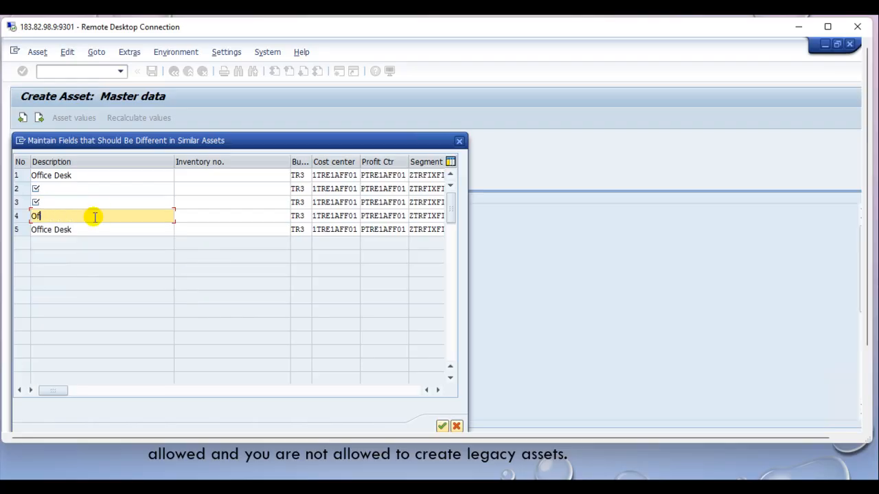
key(BackSpace)
key(BackSpace)
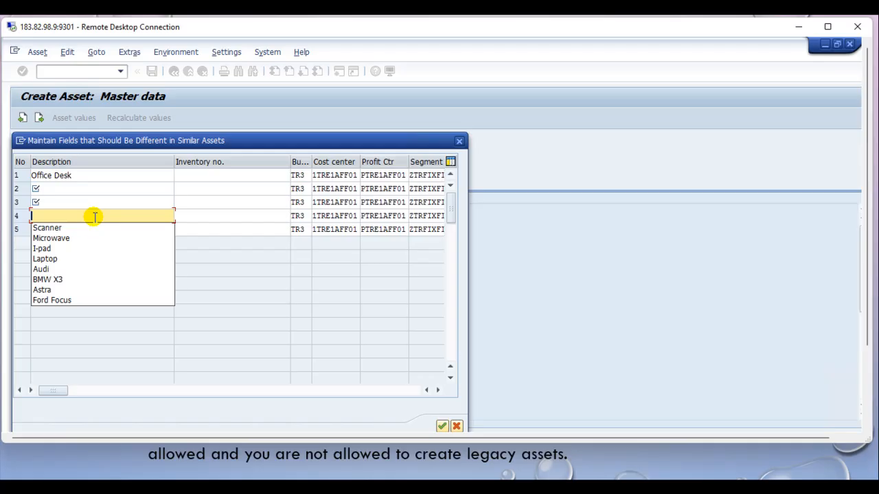
click(235, 278)
key(F9)
click(810, 439)
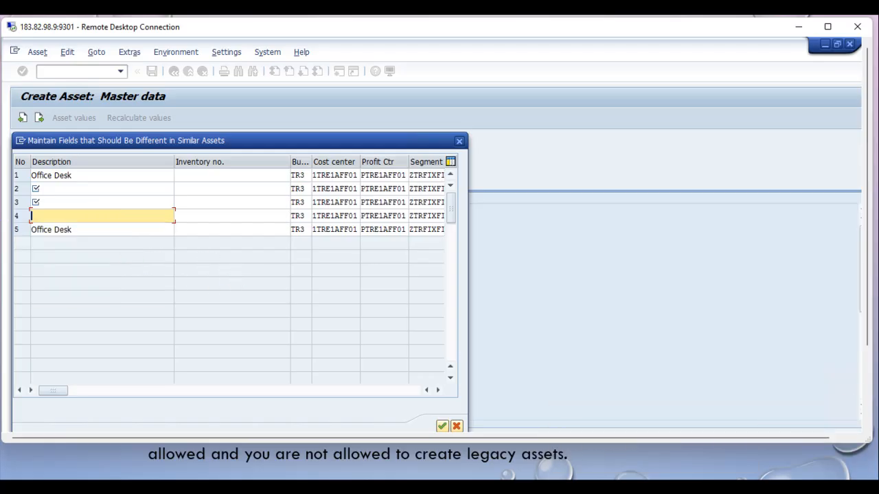
- Clear the description of the fifth similar asset
click(78, 231)
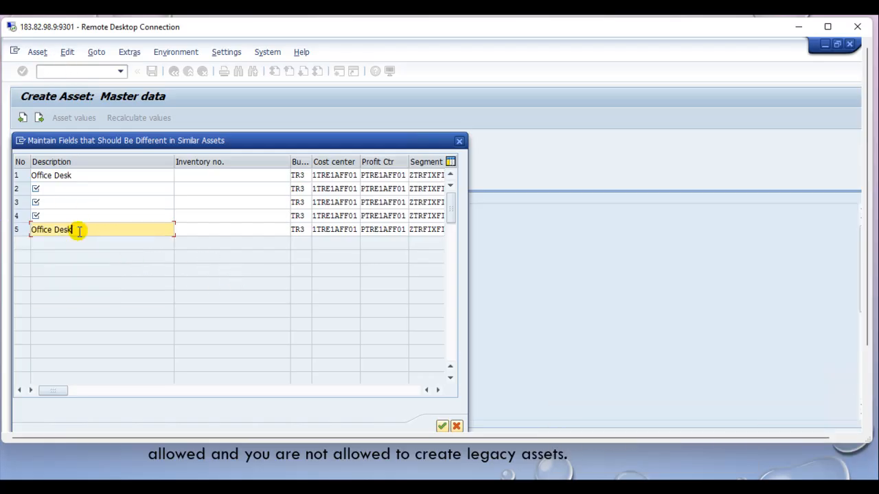
key(BackSpace)
key(BackSpace)
key(BackSpace)
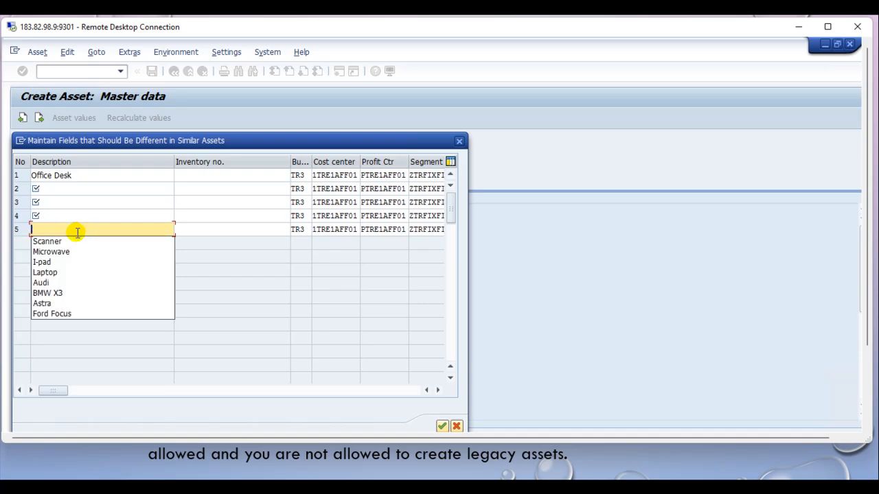
- Describe the second similar asset as Chairs and the third as Apple Computer
click(88, 190)
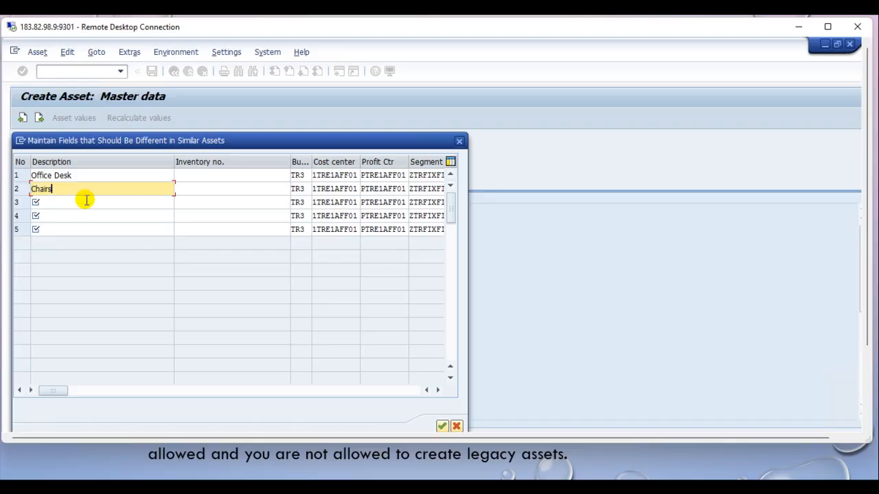
click(81, 202)
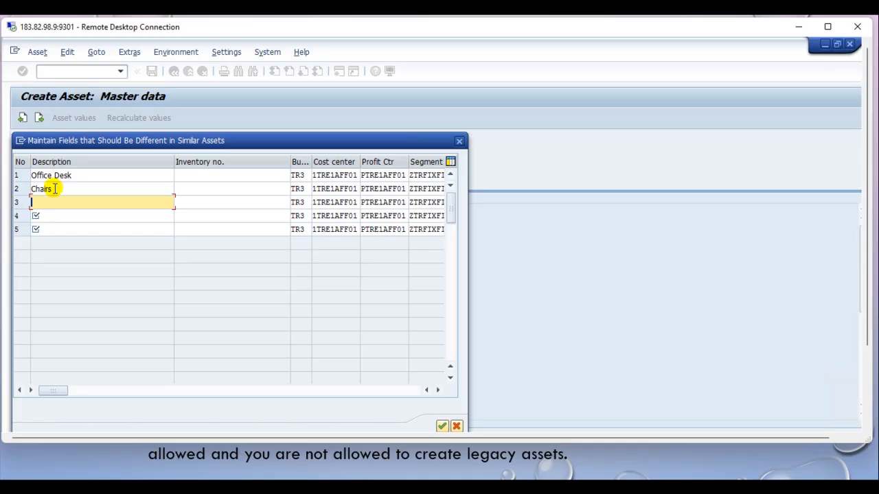
click(33, 189)
click(49, 197)
text(Apple Computer)
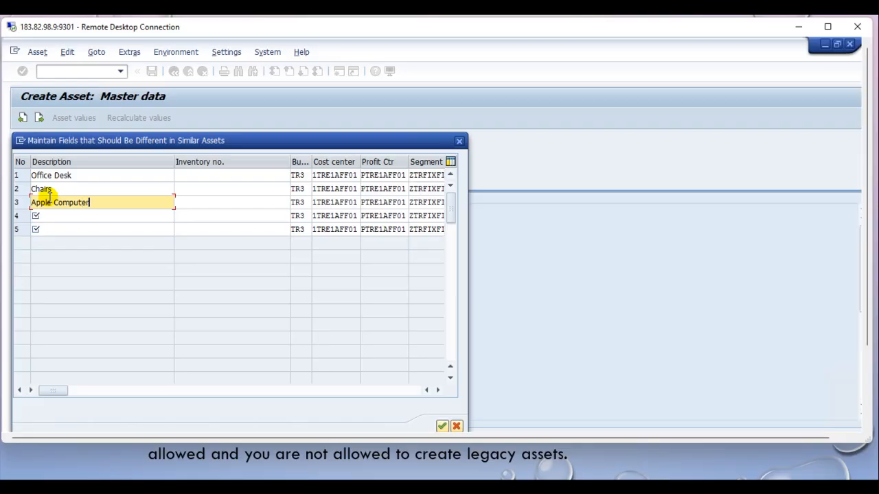
key(Tab)
- Describe the fourth similar asset as Dell laptop and the fifth as Sony Laptop, and create the five assets
click(73, 216)
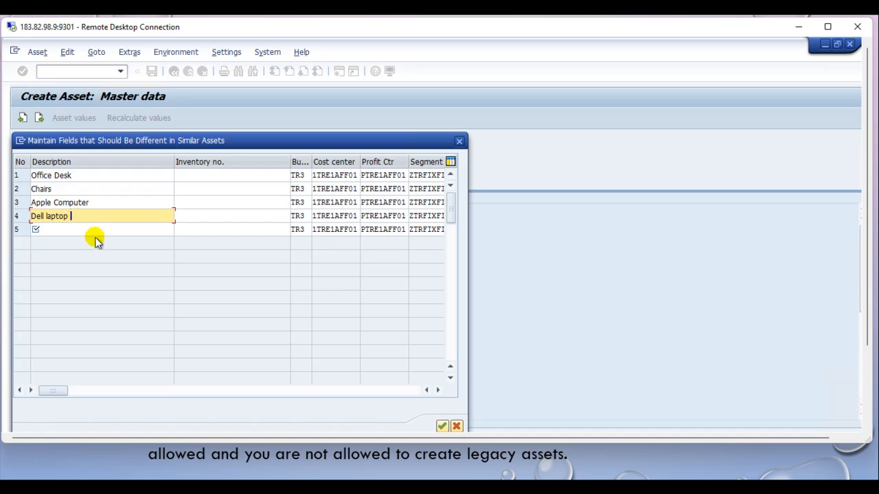
click(89, 230)
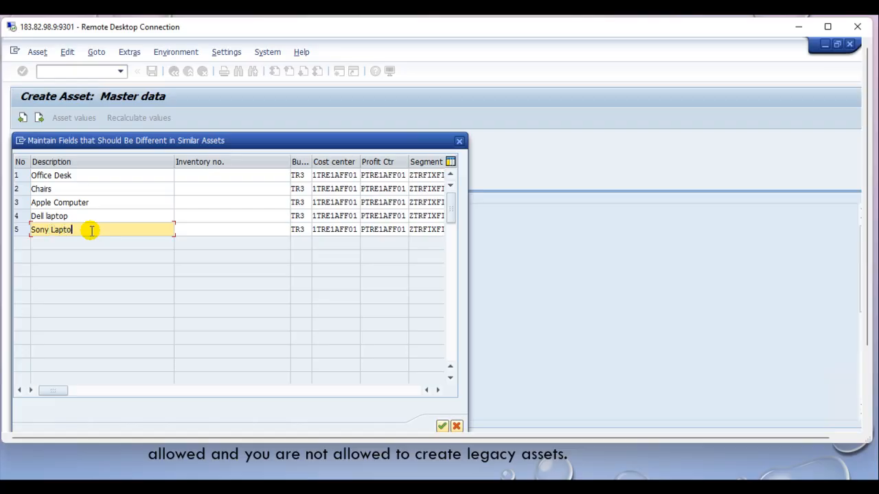
key(Return)
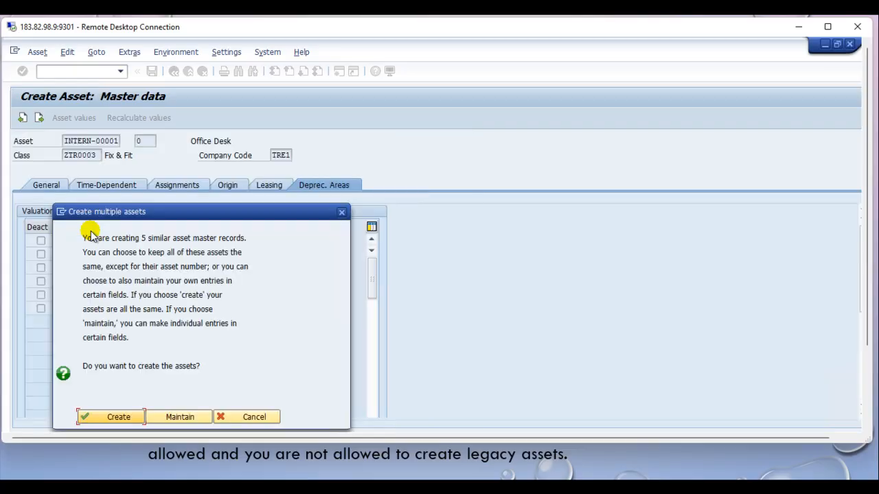
click(107, 415)
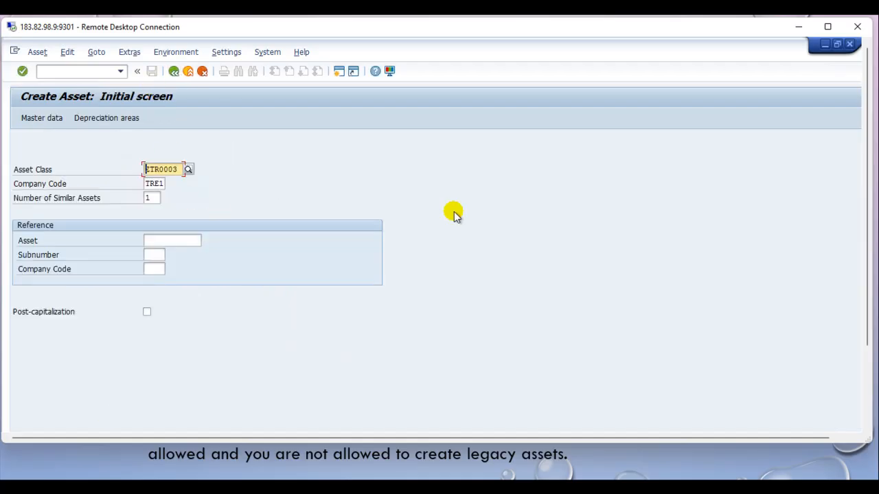
drag(863, 192, 857, 291)
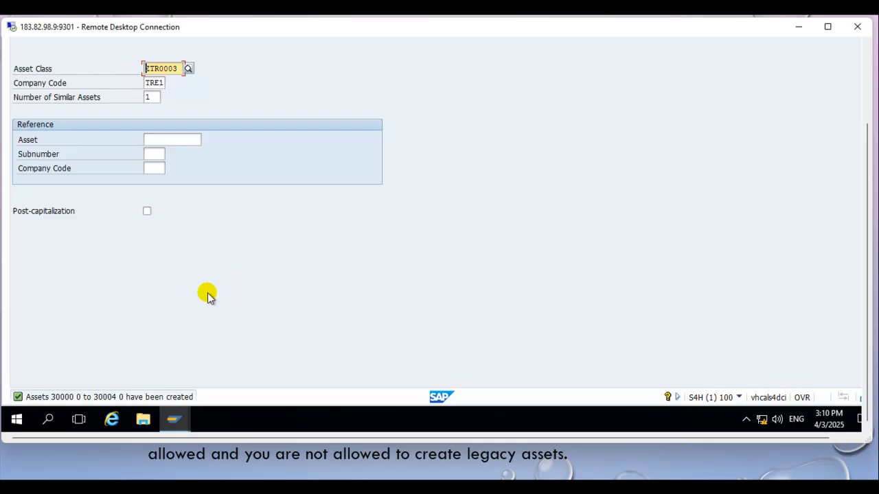
- Start master data for four similar assets in the Machinery & Equipment class ZTR0002, company code TRE1
click(190, 70)
click(478, 204)
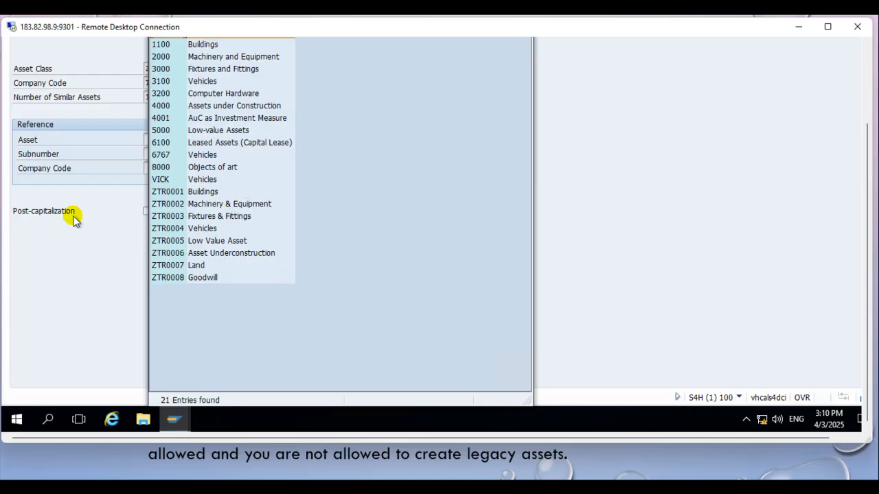
click(199, 206)
double_click(199, 206)
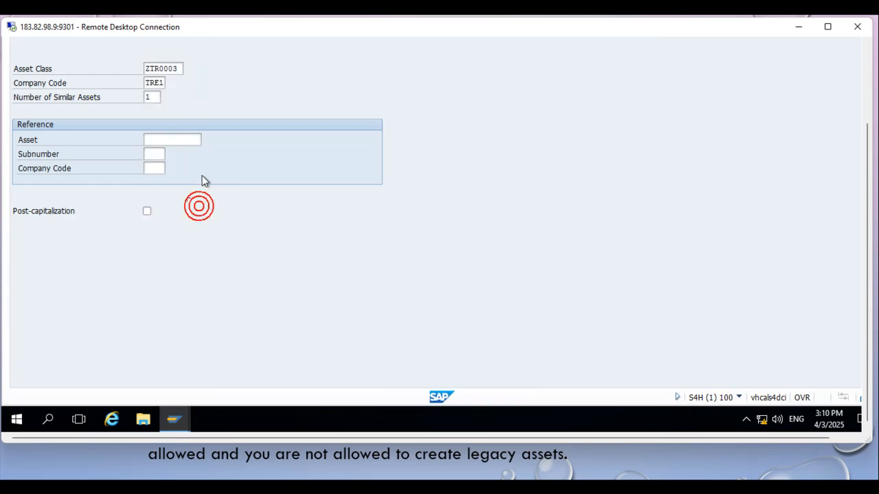
click(151, 97)
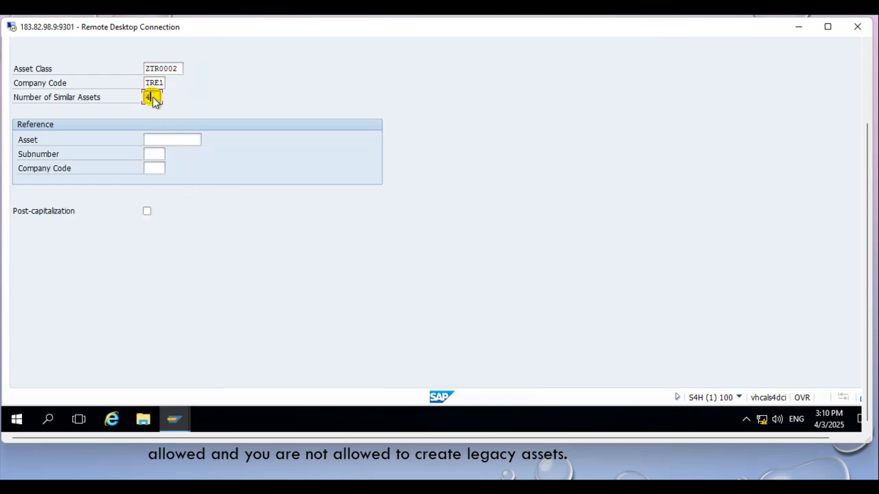
key(Return)
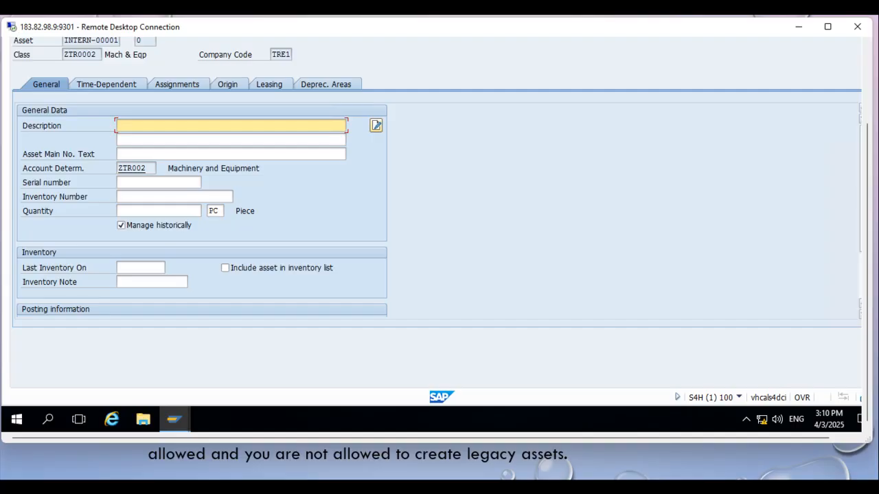
- Enter Access Platform as the machinery asset's description in its general data
drag(866, 230, 868, 190)
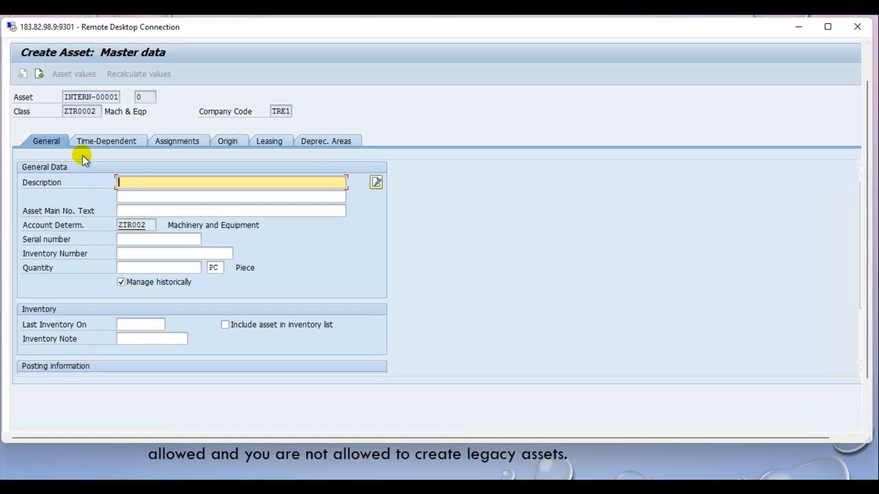
text(Access)
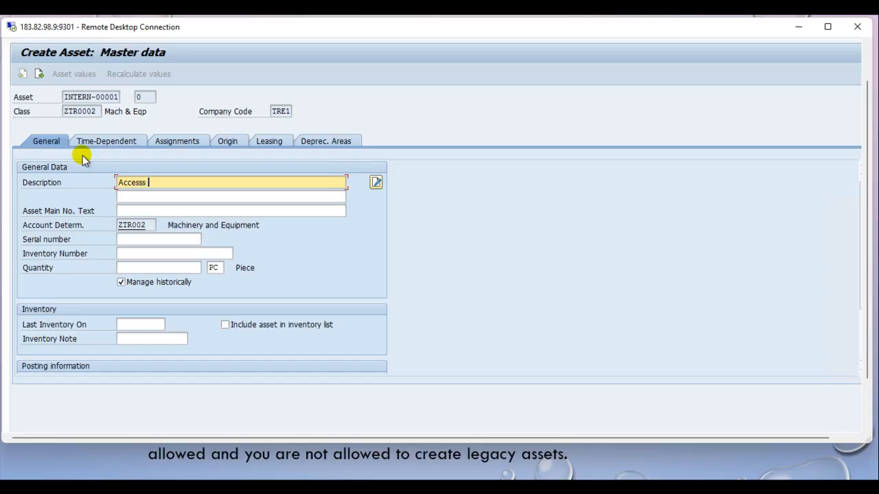
text( Platform)
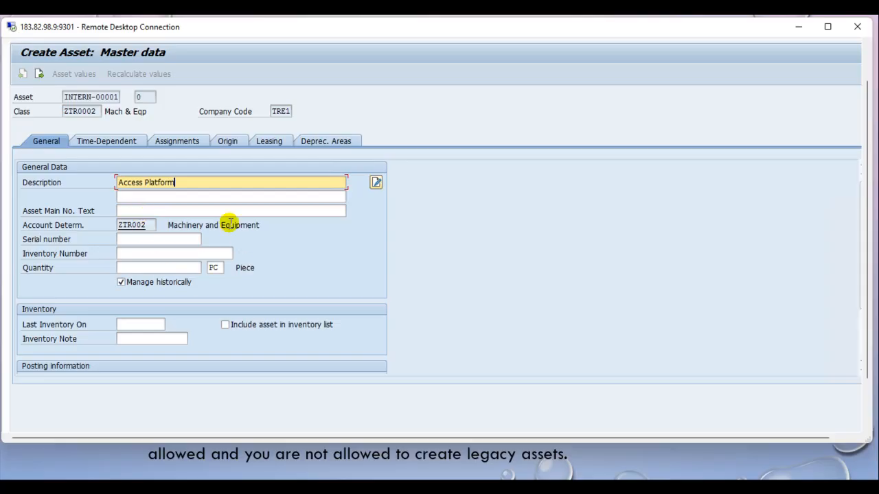
click(166, 266)
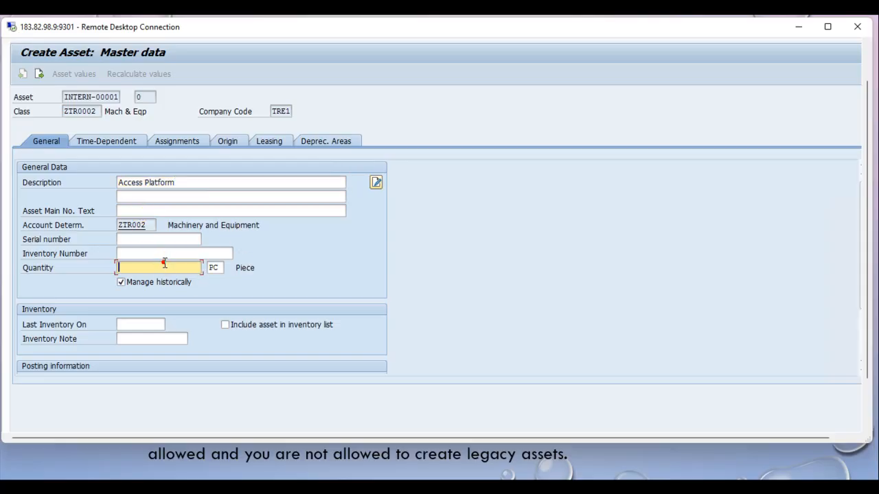
key(Return)
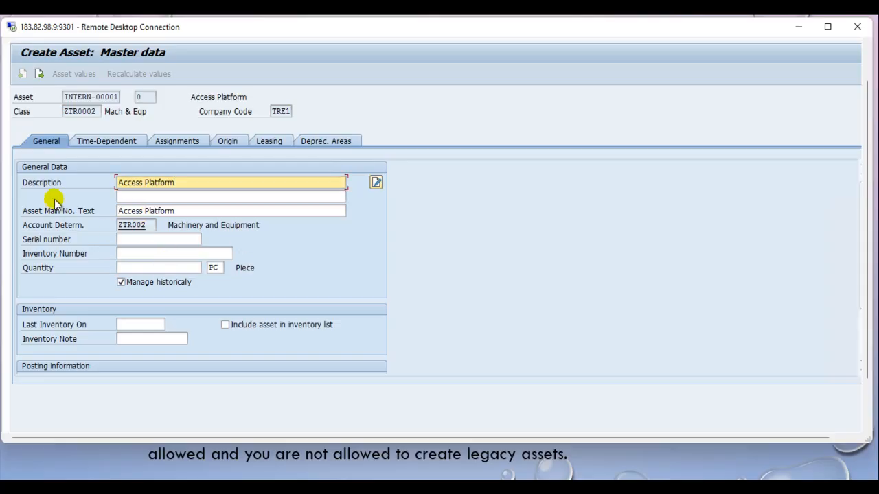
- Assign the machinery and equipment cost center 1TRE1AME01 in the asset's time-dependent data
click(96, 141)
click(163, 211)
click(156, 197)
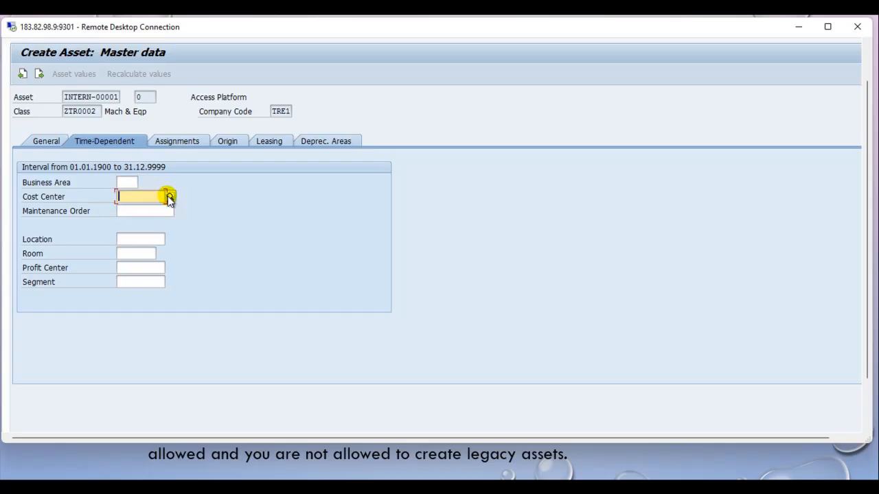
click(169, 197)
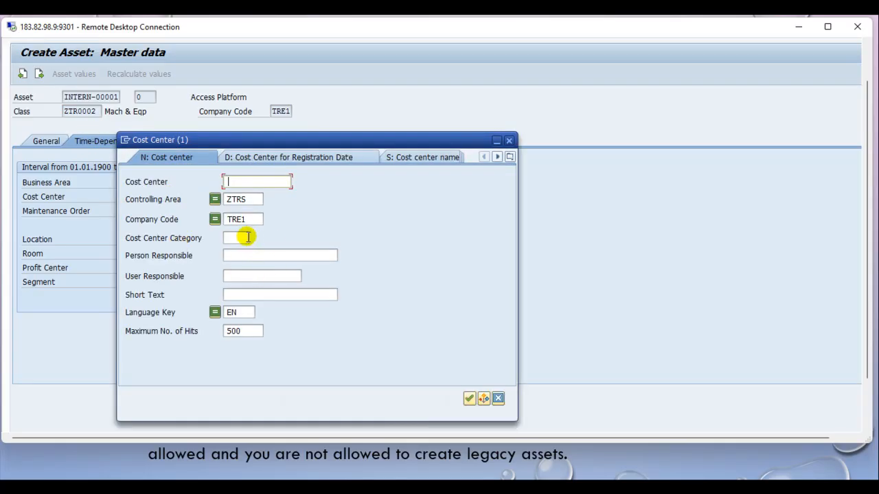
key(Return)
double_click(407, 148)
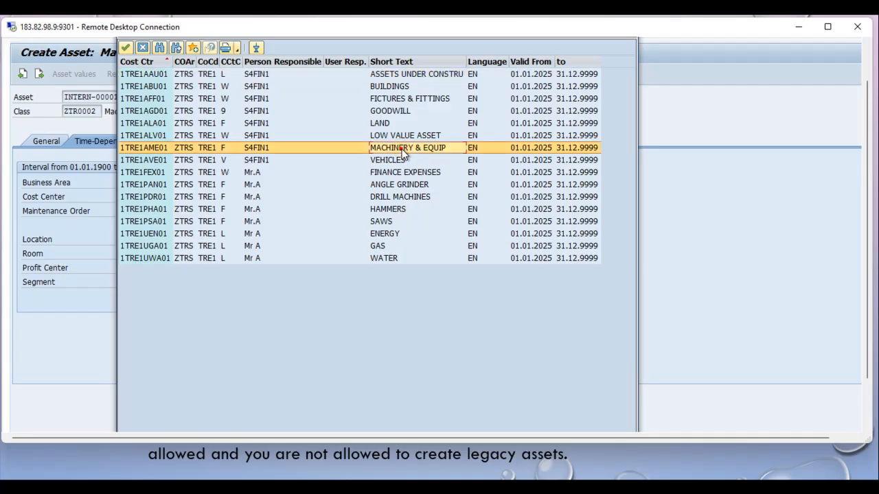
key(Return)
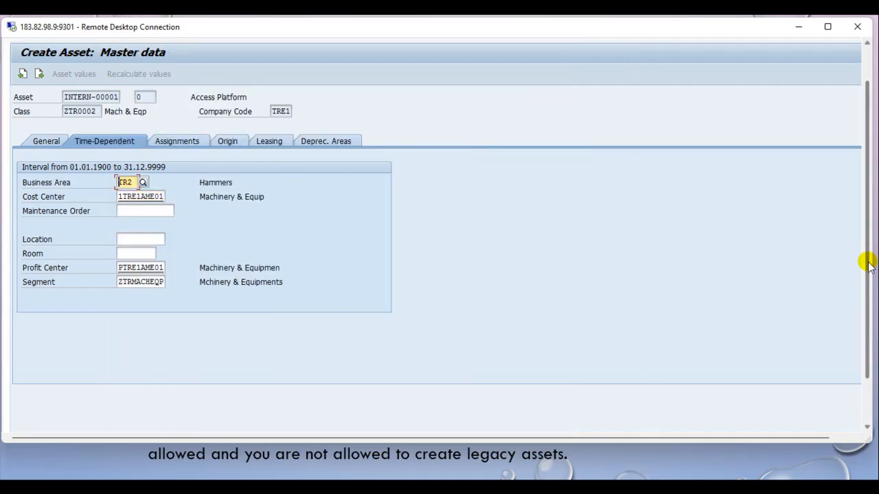
- Save the machinery asset and choose to maintain individual entries for the similar assets
drag(867, 277, 868, 242)
click(151, 68)
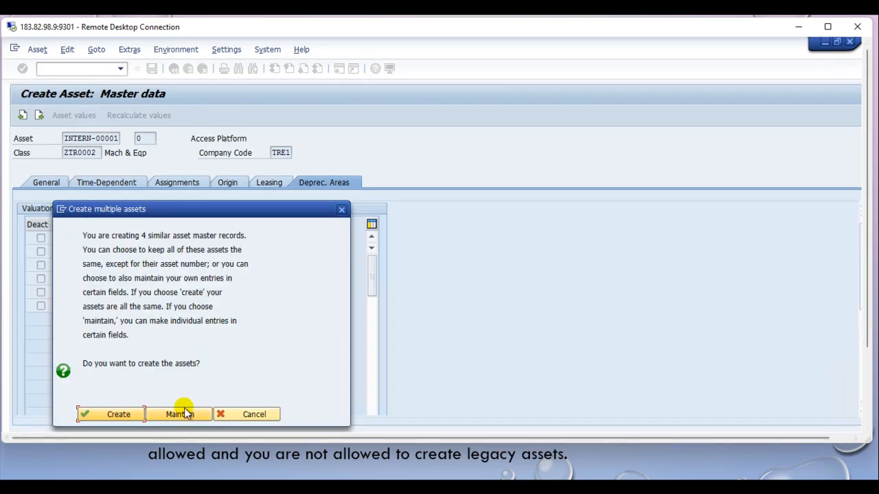
click(180, 414)
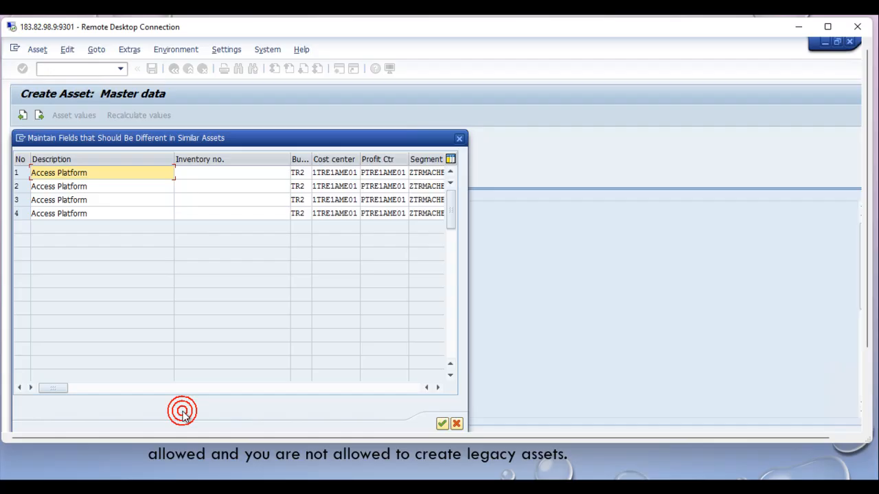
- Replace the second machinery asset's description with Digger
click(92, 186)
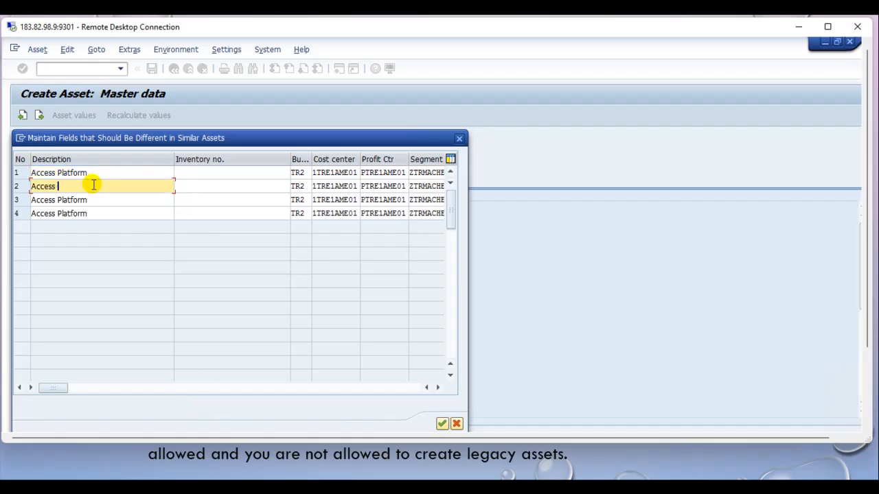
key(BackSpace)
key(BackSpace)
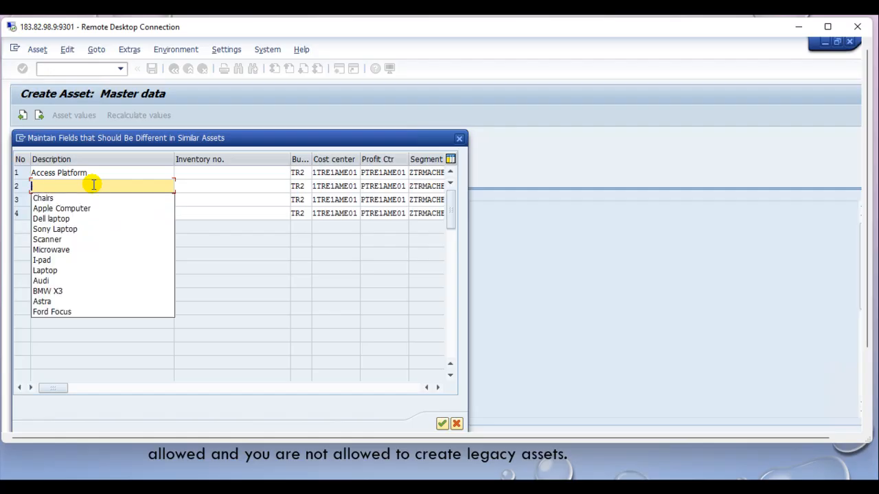
text(Digger)
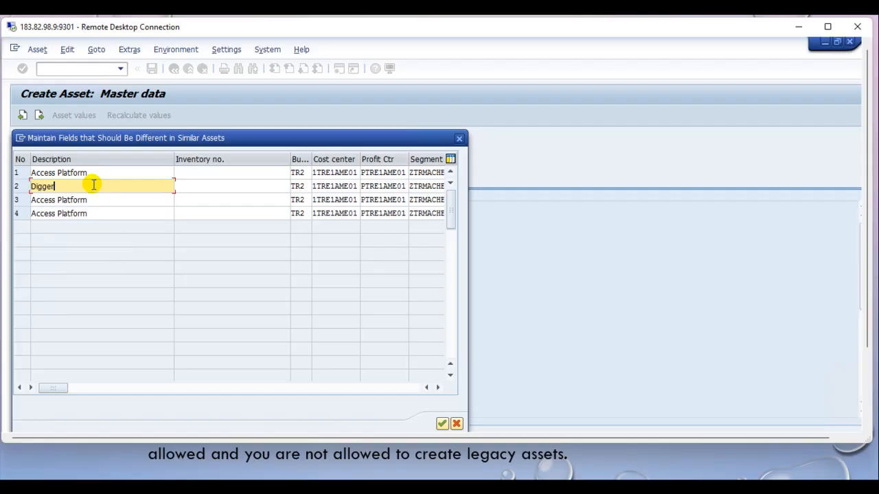
key(Tab)
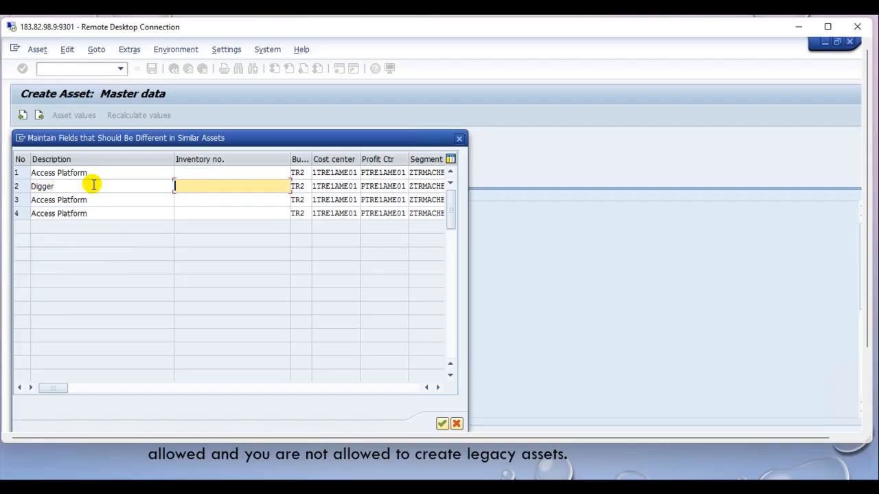
key(Tab)
key(Tab)
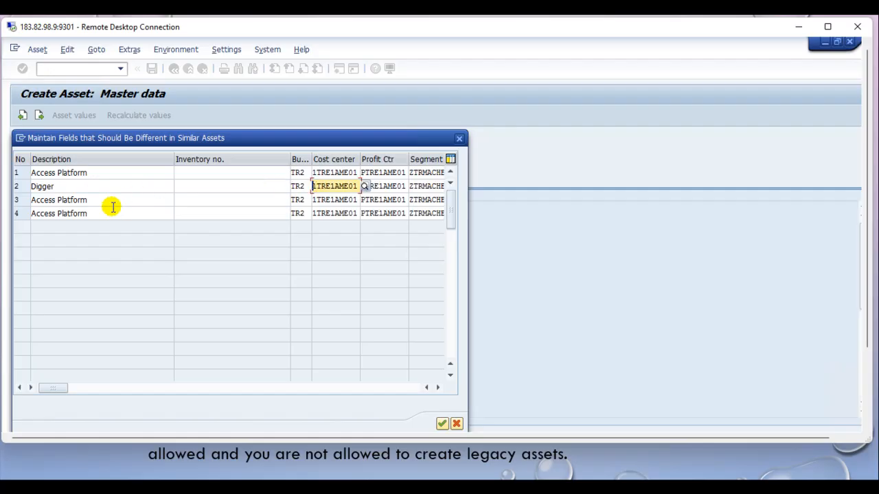
- Replace the third machinery asset's description with Ladder
click(108, 198)
key(BackSpace)
key(BackSpace)
key(BackSpace)
key(BackSpace)
key(BackSpace)
key(BackSpace)
key(BackSpace)
key(BackSpace)
key(BackSpace)
key(BackSpace)
key(BackSpace)
key(BackSpace)
key(BackSpace)
key(BackSpace)
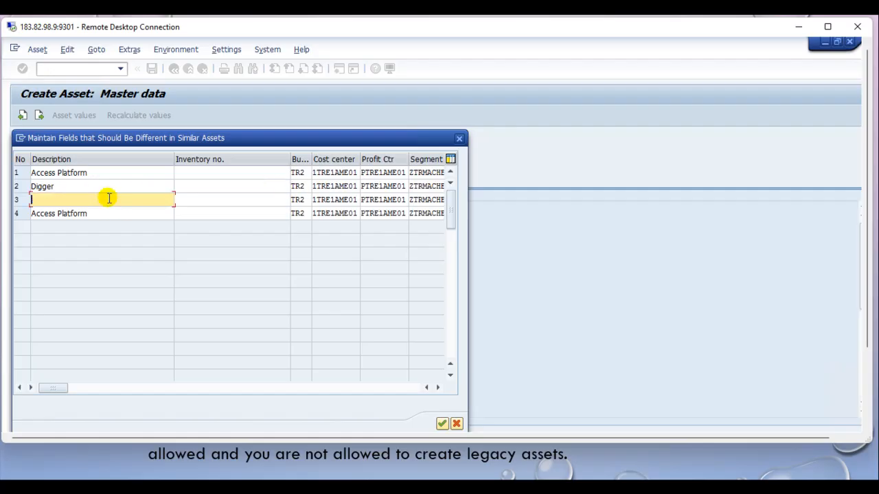
text(Ladder)
- Replace the fourth machinery asset's description with Truck
click(103, 214)
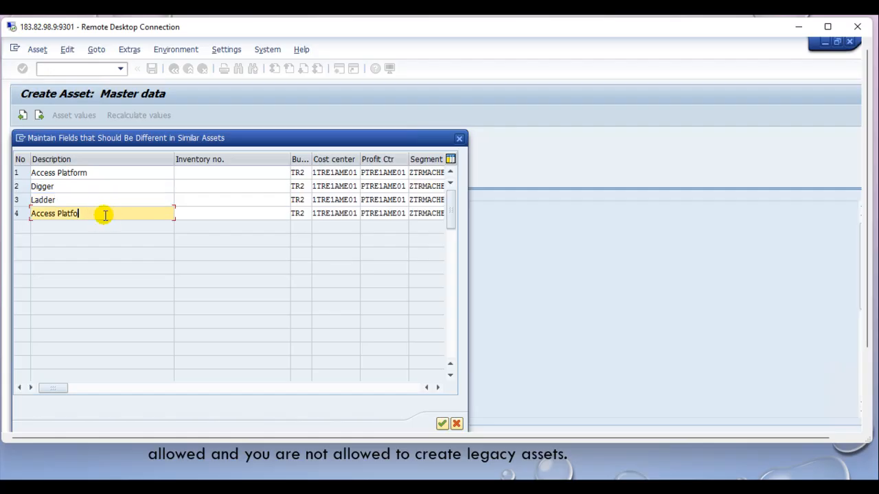
key(BackSpace)
key(BackSpace)
key(BackSpace)
key(BackSpace)
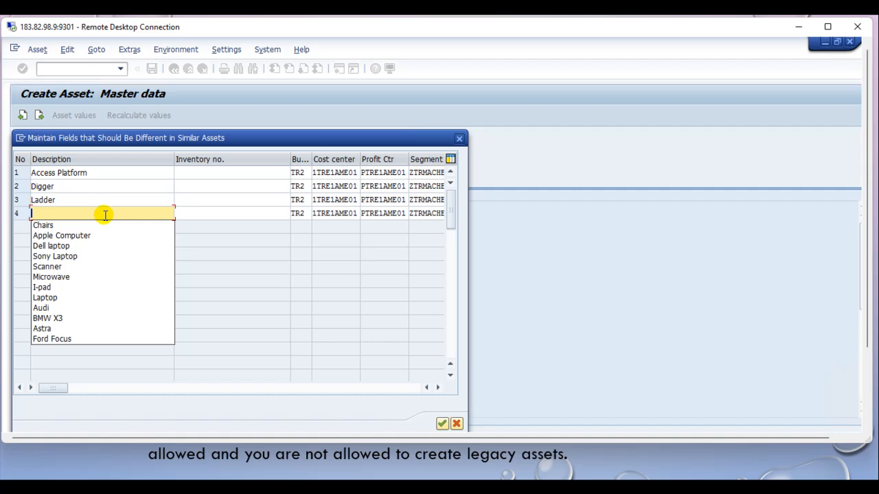
text(Truck)
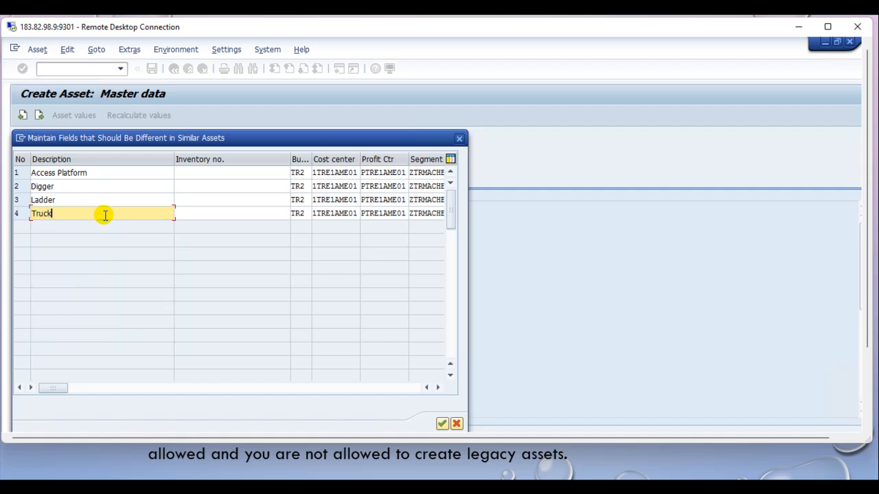
- Accept the individual descriptions and create the four machinery and equipment assets
key(Return)
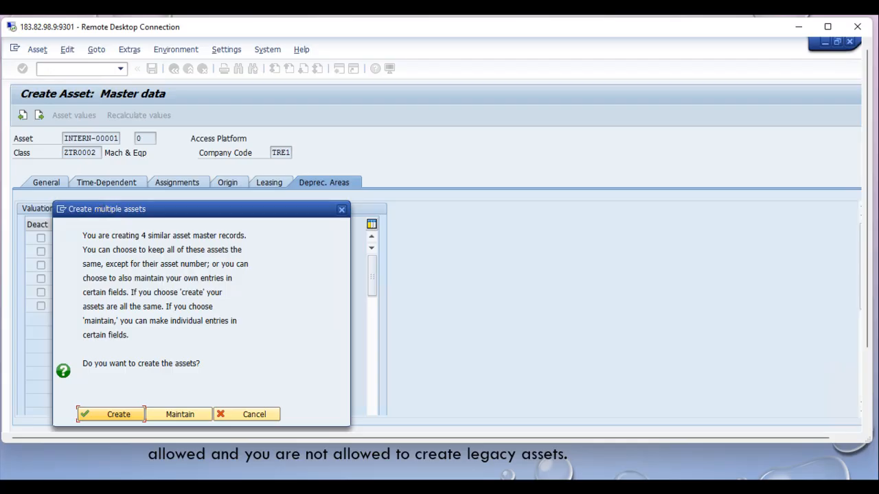
click(118, 415)
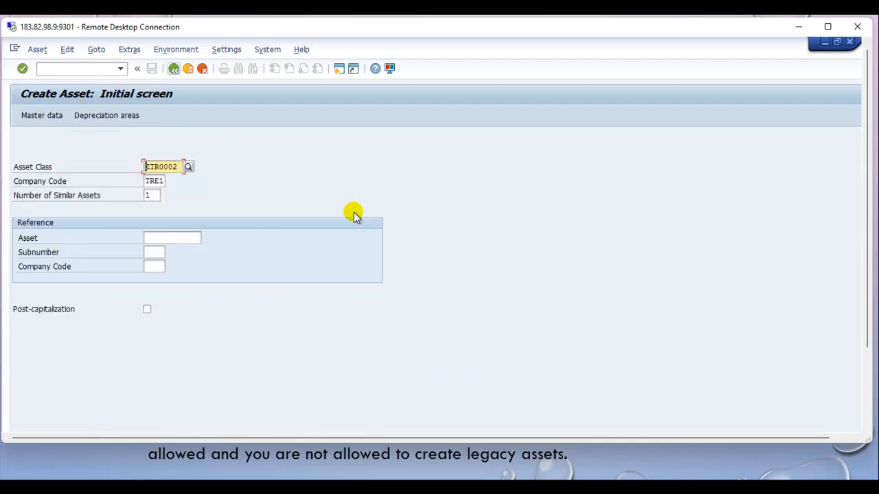
drag(869, 229, 869, 313)
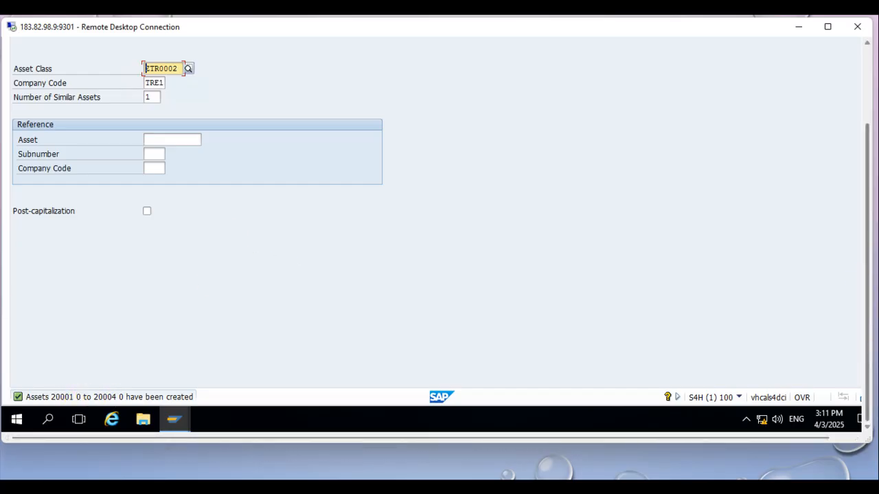
- Start master records for 2 similar assets in the Buildings class ZTR0001 for company code TRE1
drag(751, 443, 754, 478)
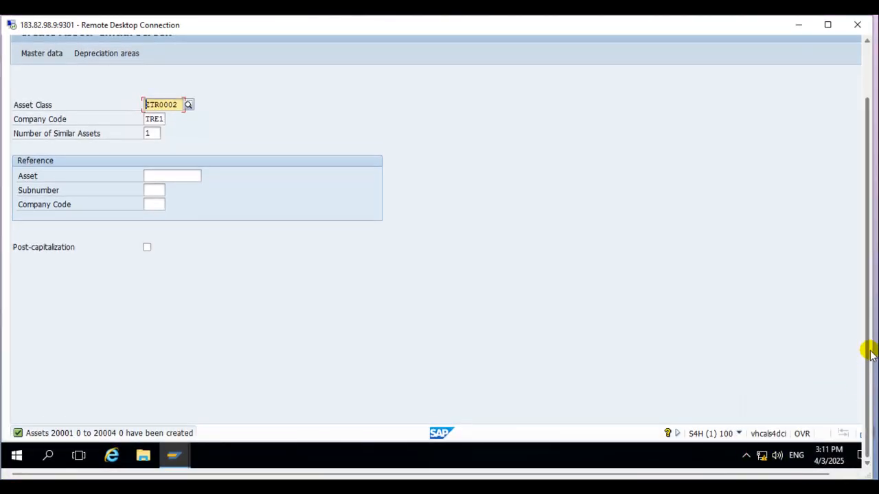
drag(867, 353, 858, 212)
click(188, 167)
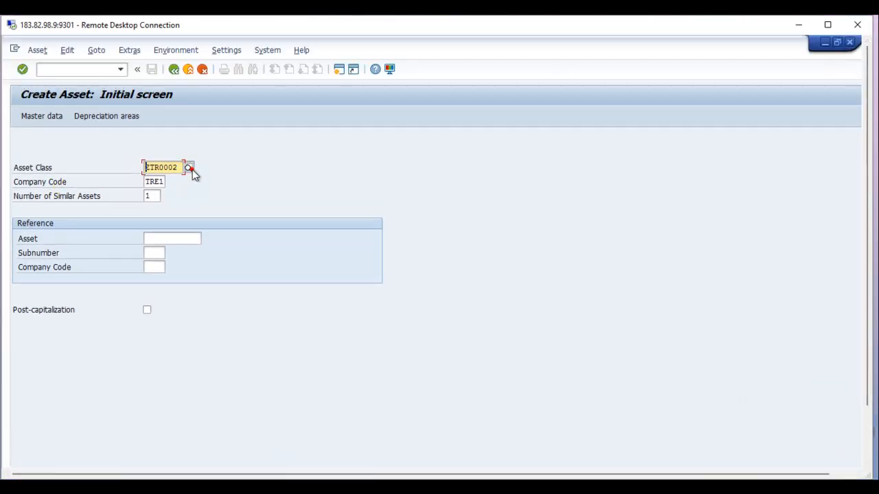
key(Return)
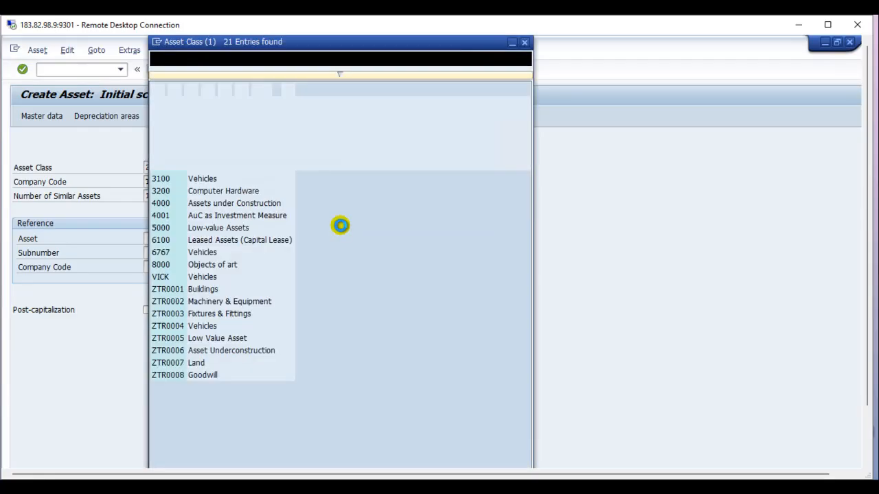
click(208, 291)
click(151, 197)
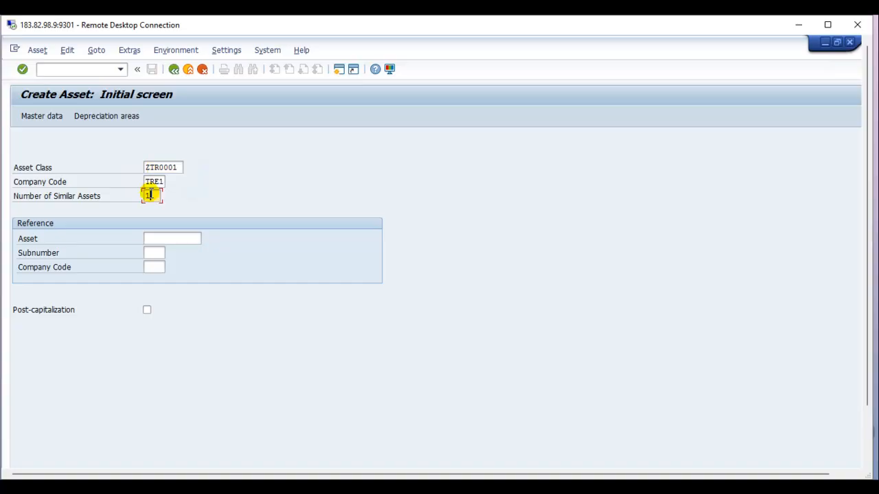
key(BackSpace)
text(1)
key(Return)
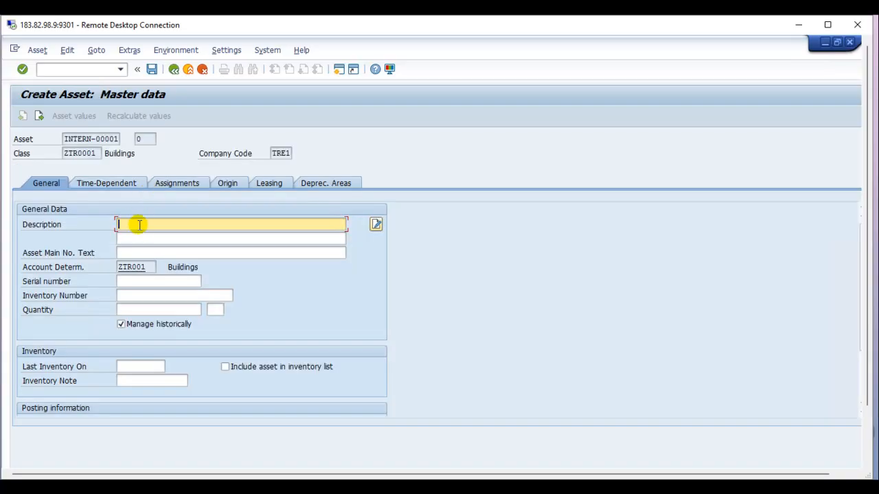
- Describe the asset as Management building and assign it the Buildings cost center 1TRE1ABU01
text(Management building)
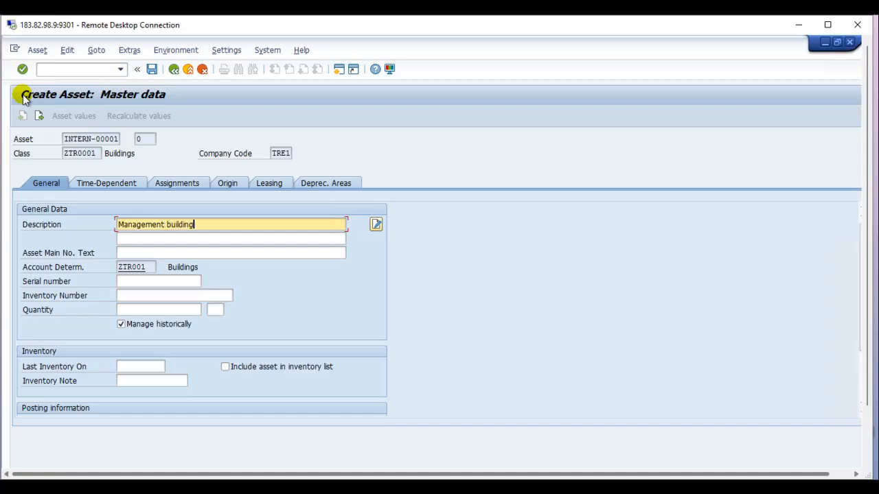
key(Return)
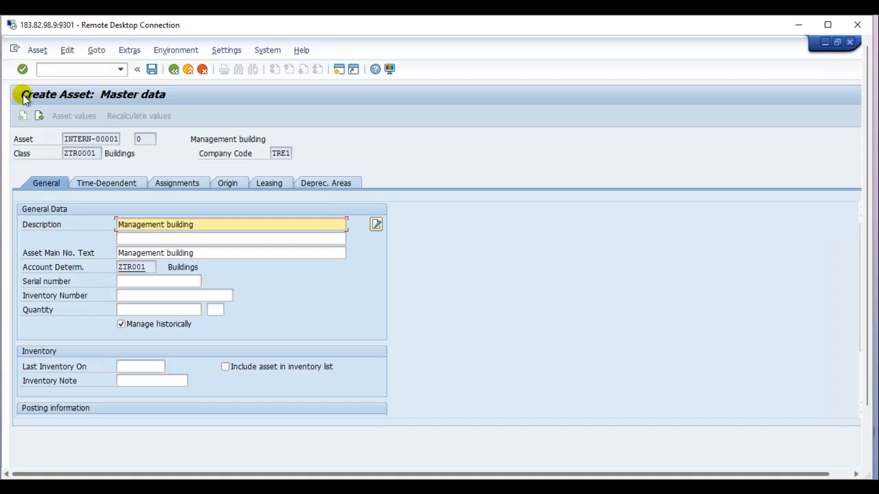
click(130, 182)
click(168, 237)
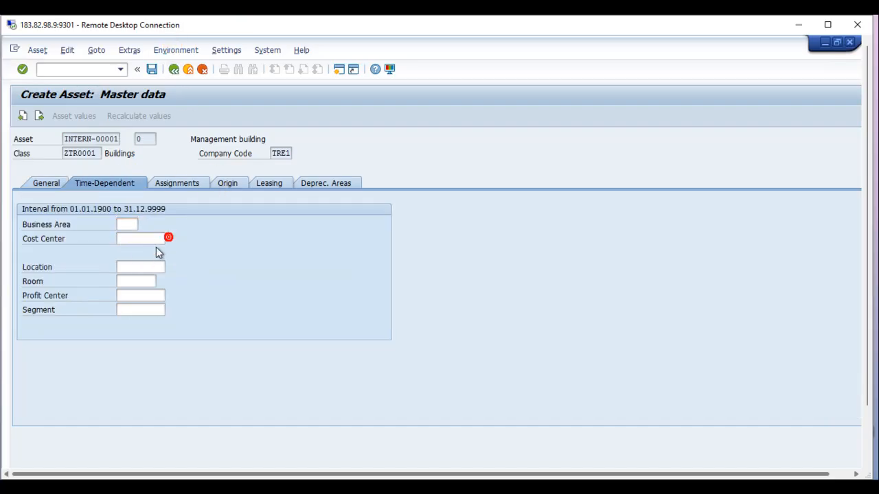
key(Return)
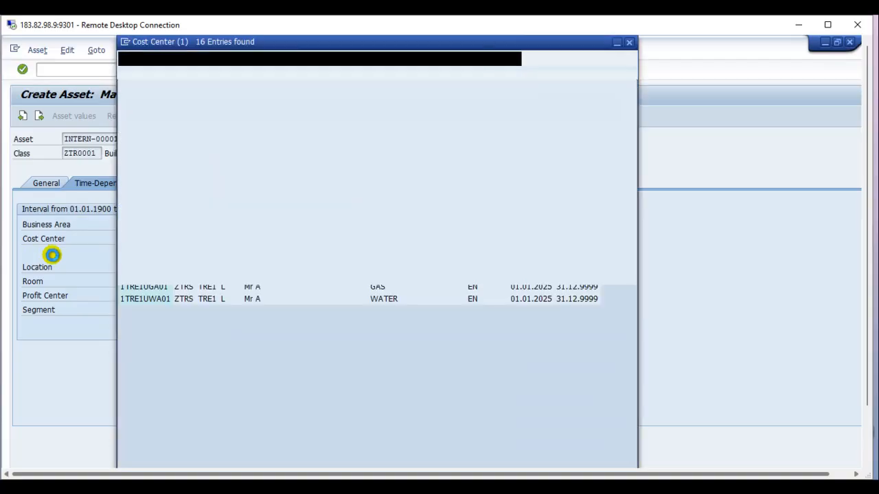
click(393, 129)
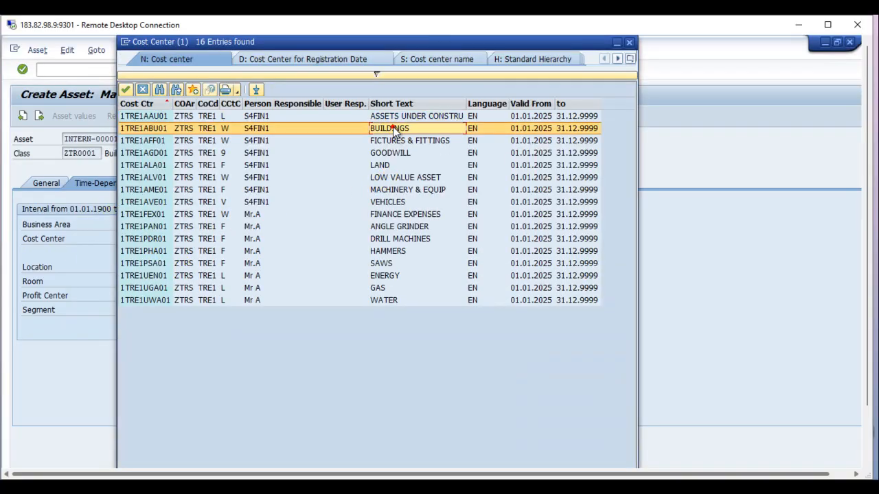
double_click(394, 129)
key(Return)
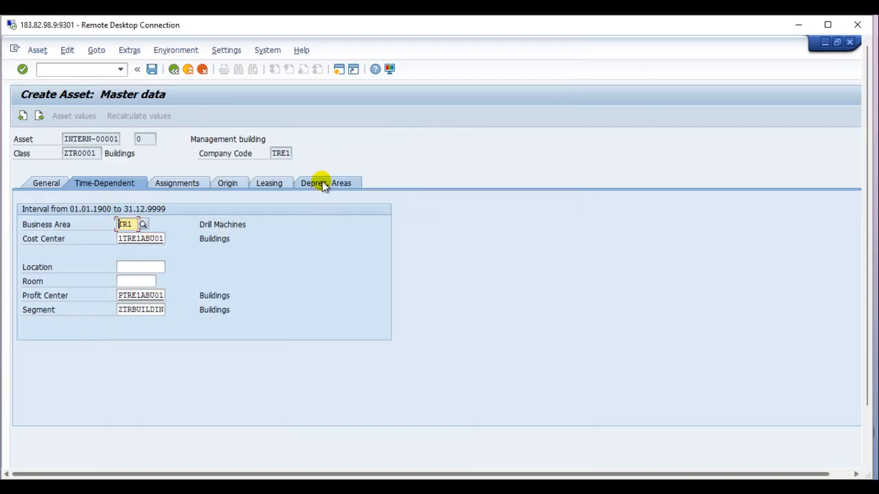
- Check the building's depreciation areas, then save with individual maintenance of the fields that differ between the similar assets
click(324, 183)
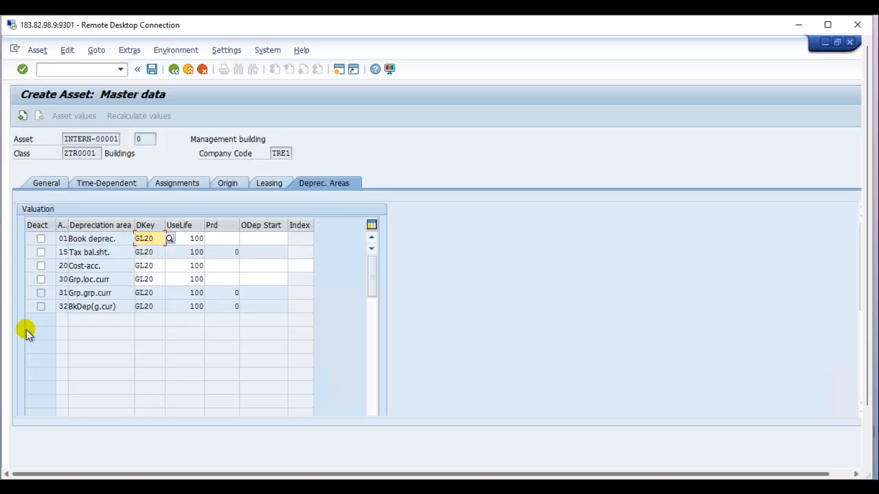
click(151, 71)
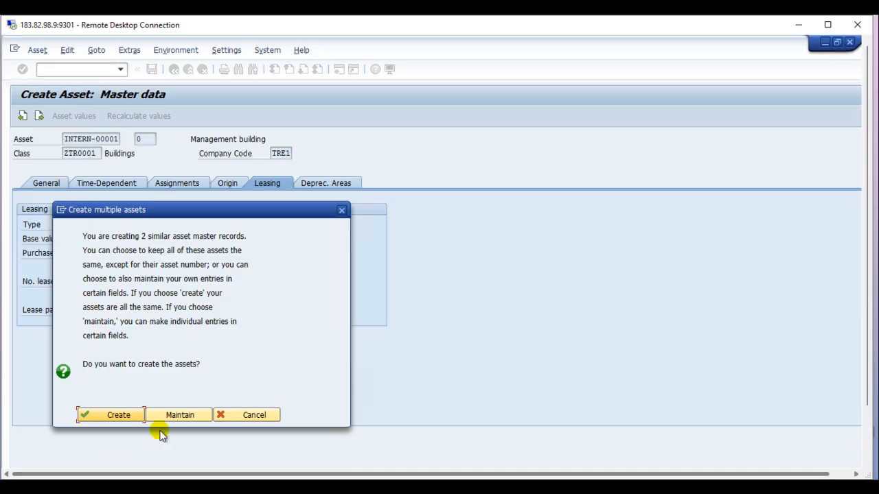
click(172, 414)
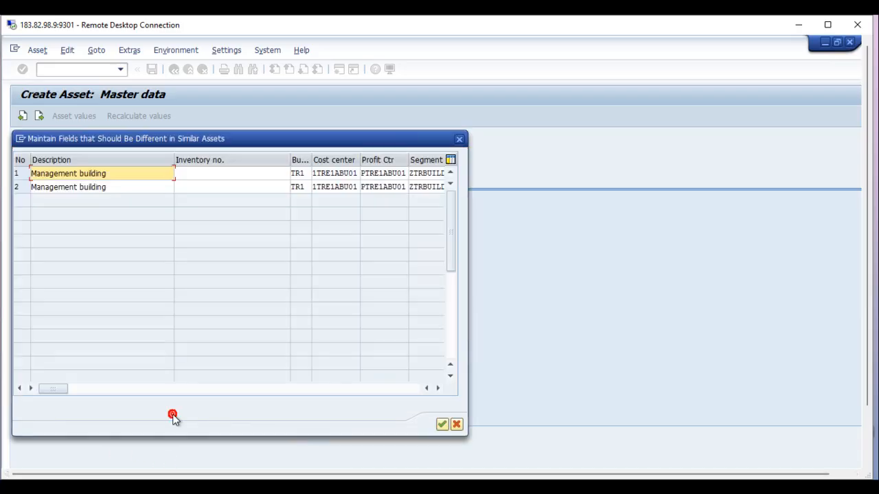
- Clear the second building asset's description
click(121, 187)
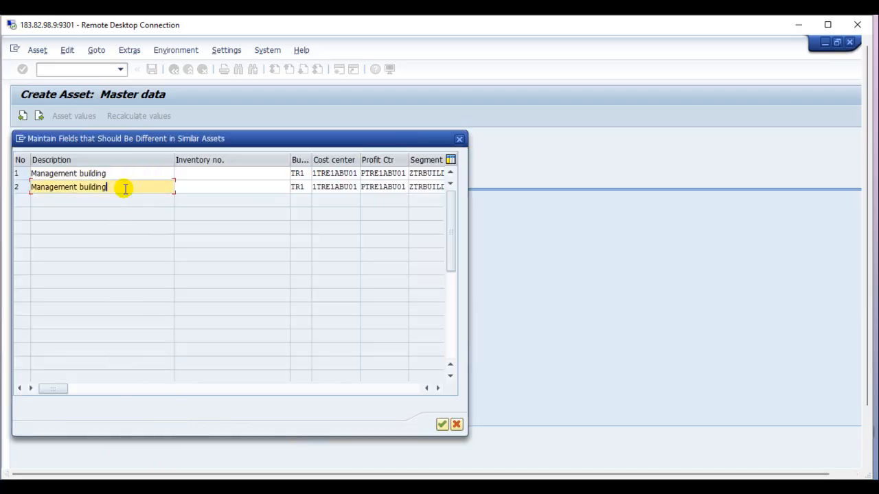
key(BackSpace)
key(BackSpace)
key(BackSpace)
key(BackSpace)
key(BackSpace)
key(BackSpace)
key(BackSpace)
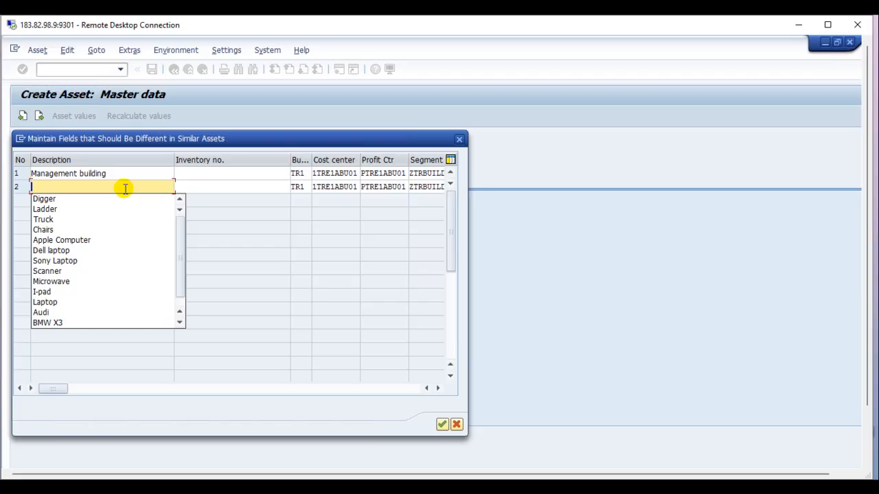
text(Bu)
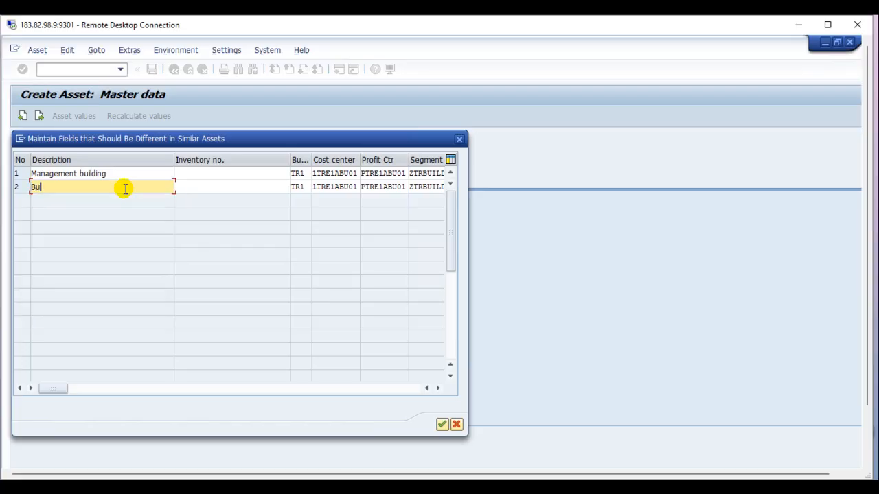
key(BackSpace)
key(BackSpace)
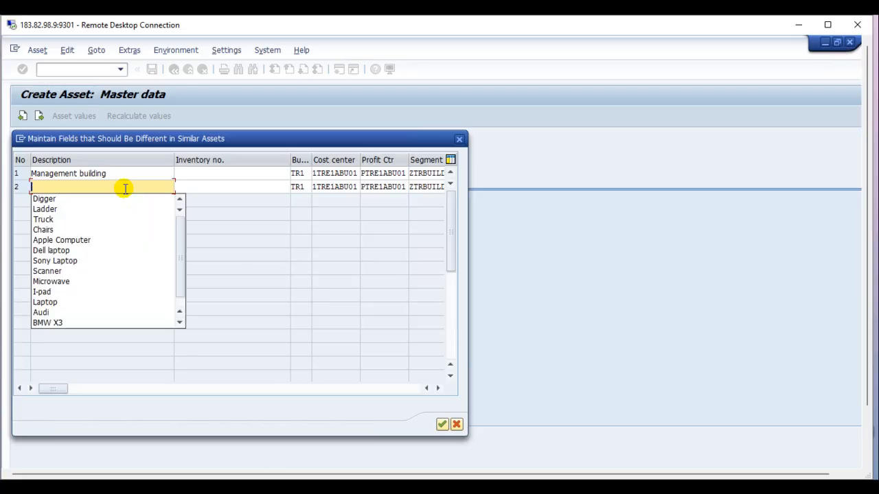
- Extend the first building asset's description to Management building Right Wing
click(80, 174)
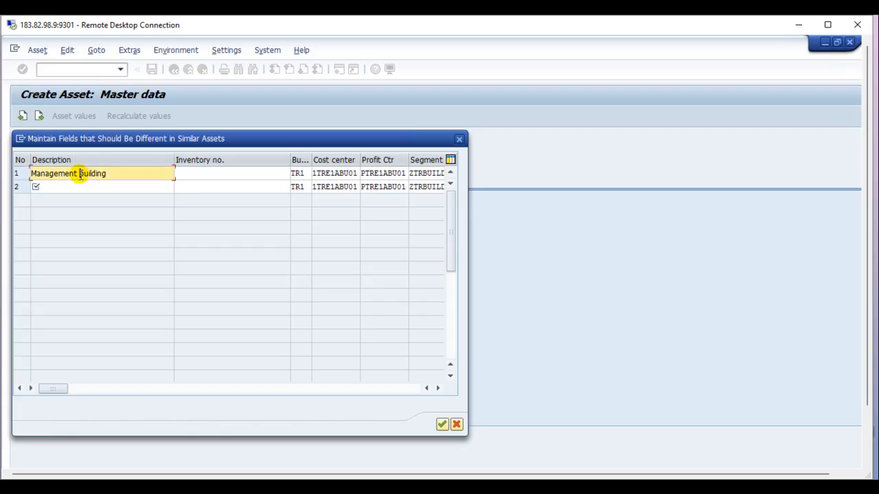
click(140, 174)
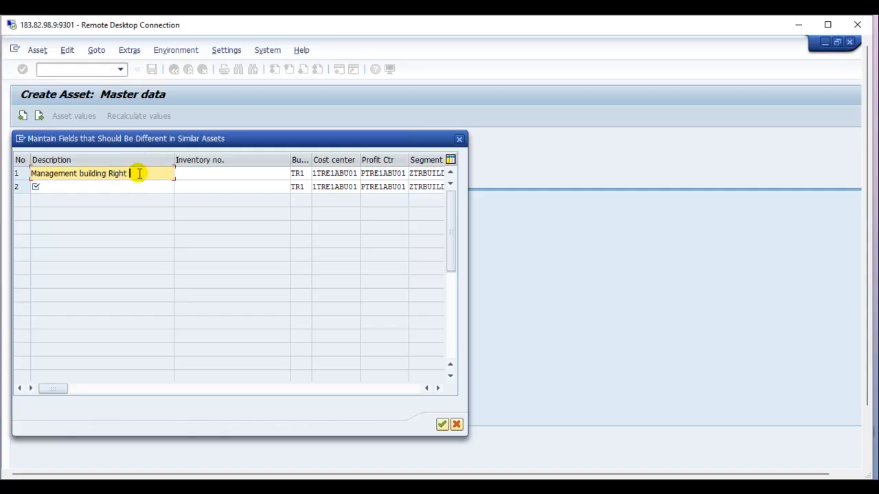
text(Right Wing)
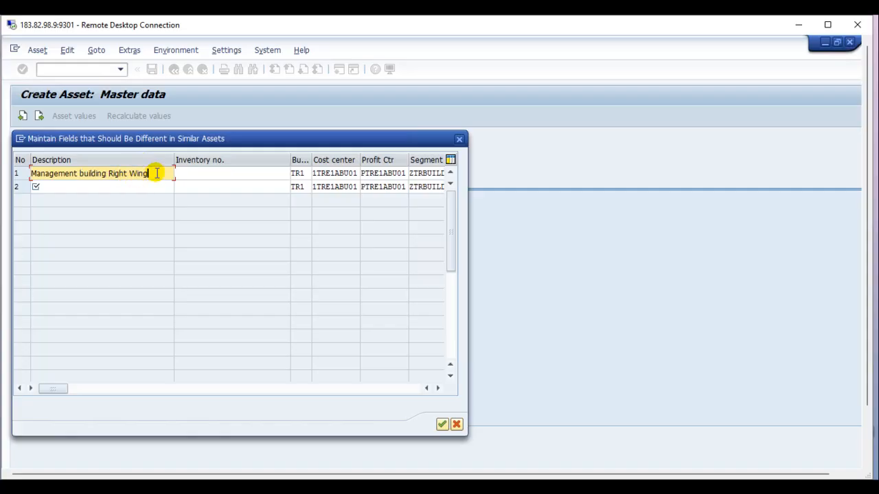
- Fill in the second building asset's description as Management building Left Wing, reusing the first asset's text
click(37, 187)
text(Management building Right Wing)
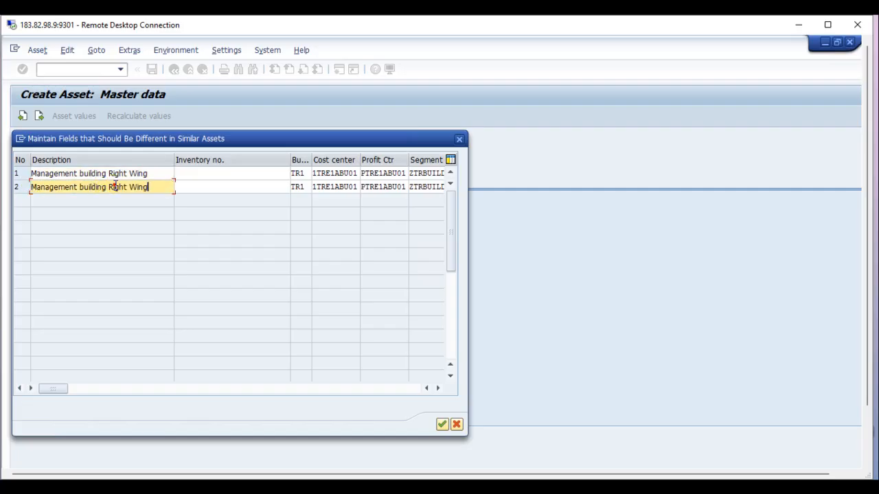
click(115, 187)
key(Delete)
key(Delete)
key(Delete)
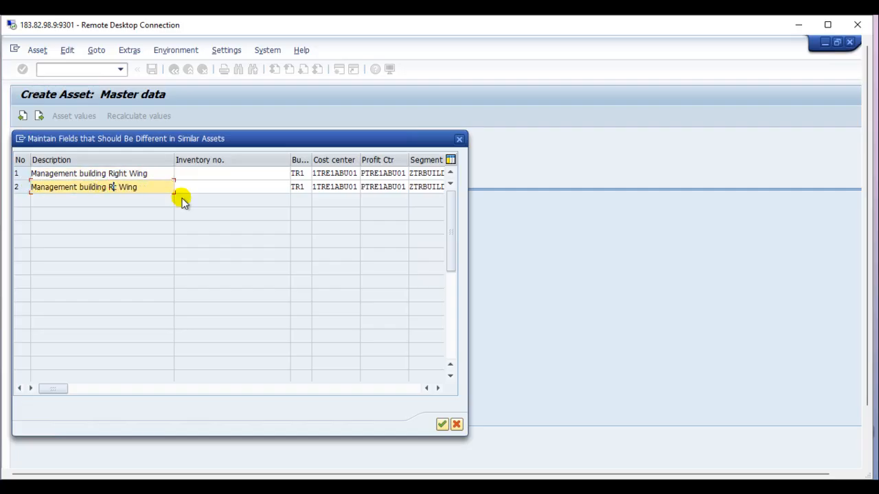
key(BackSpace)
text(Left Wing)
- Accept the individual descriptions and create the two building assets
key(Return)
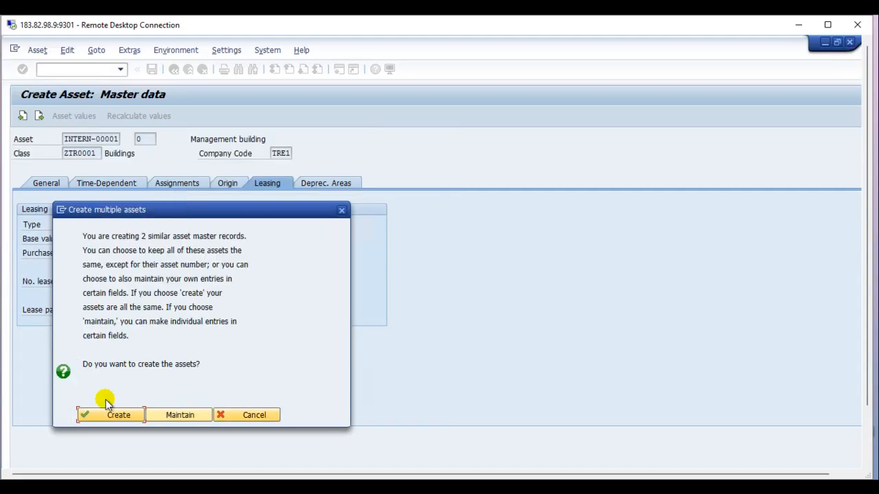
click(103, 415)
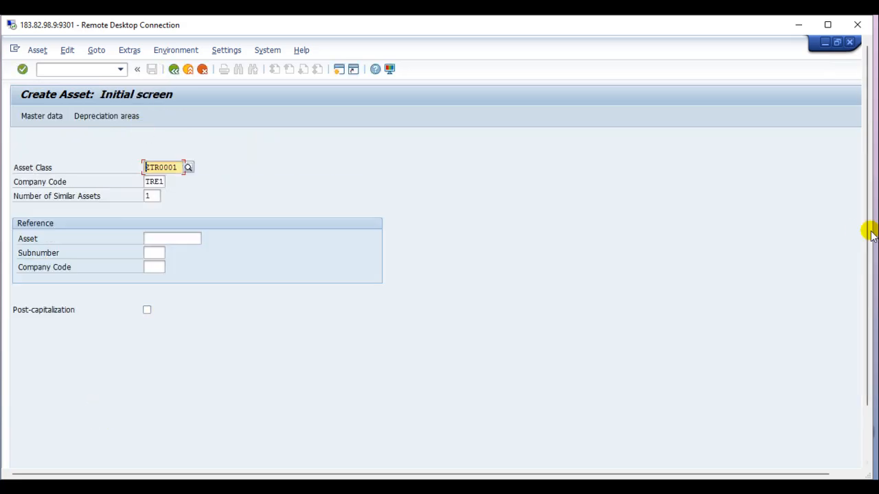
scroll(863, 234, down, 2)
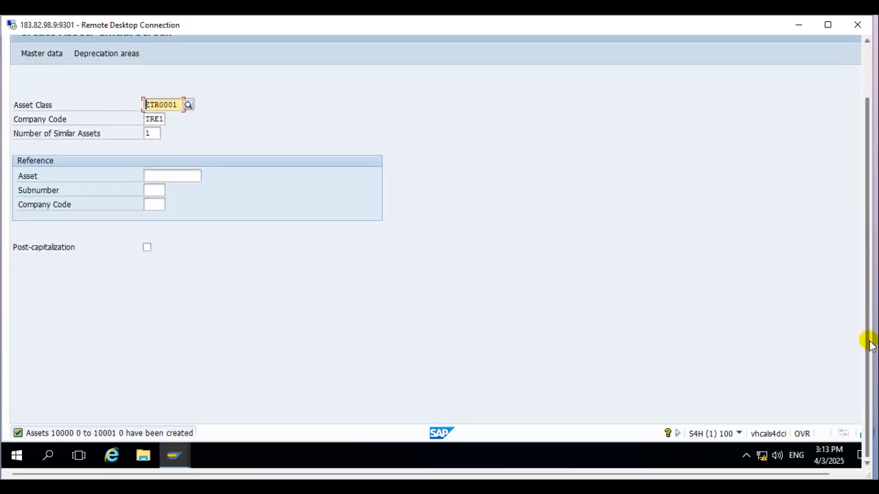